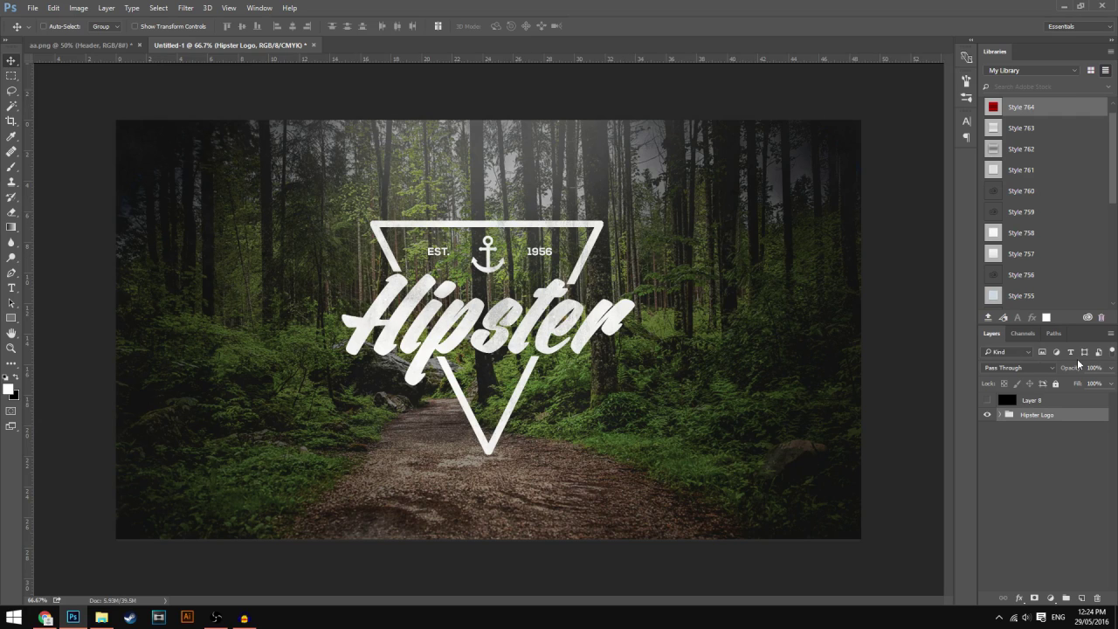
- Examine the contents of the Hipster Logo group and compare the logo with and without the Texture (11) layer
{"action": "left_click", "coordinate": [1001, 415]}
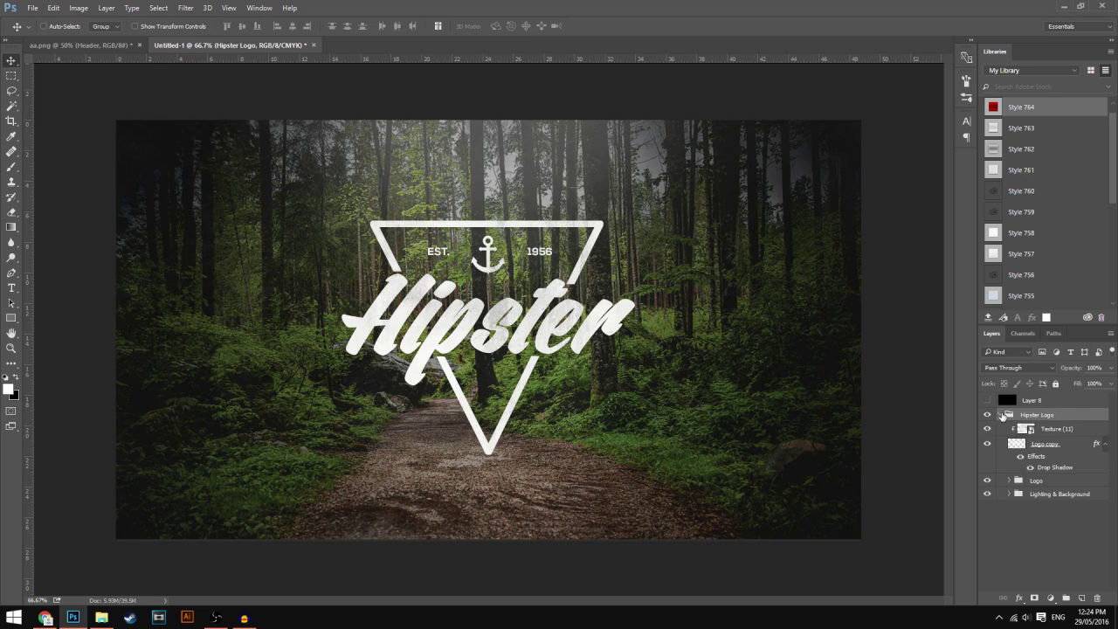
{"action": "left_click", "coordinate": [1077, 431]}
{"action": "left_click", "coordinate": [987, 429]}
{"action": "left_click", "coordinate": [987, 429]}
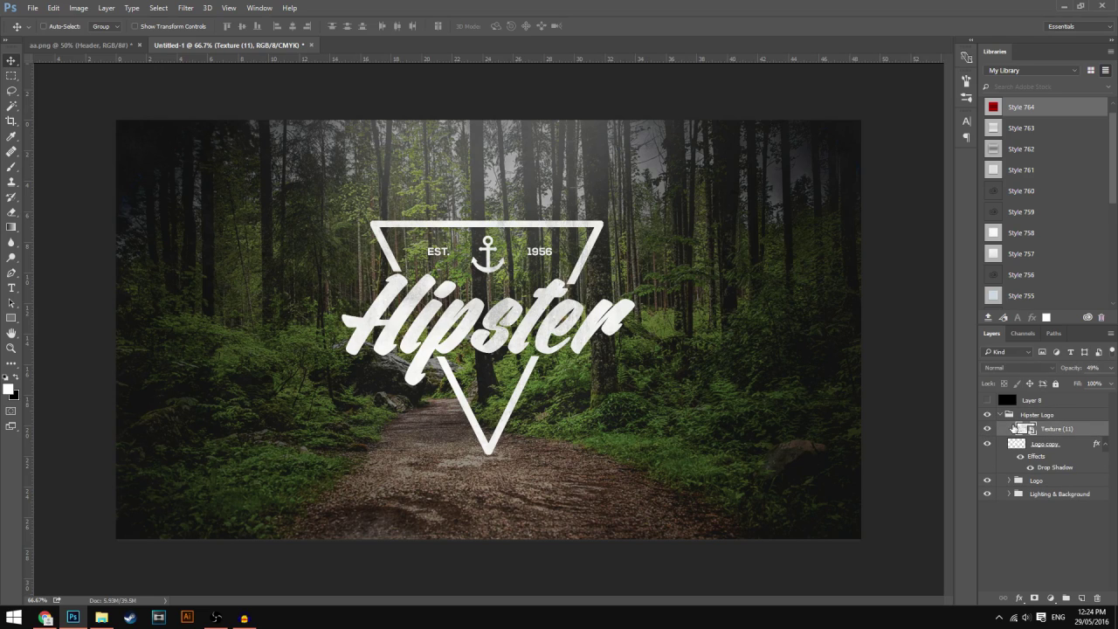
{"action": "left_click", "coordinate": [987, 430]}
{"action": "left_click", "coordinate": [987, 430]}
{"action": "left_click", "coordinate": [1002, 416]}
{"action": "left_click", "coordinate": [1002, 416]}
{"action": "left_click", "coordinate": [1002, 415]}
{"action": "left_click", "coordinate": [1006, 415]}
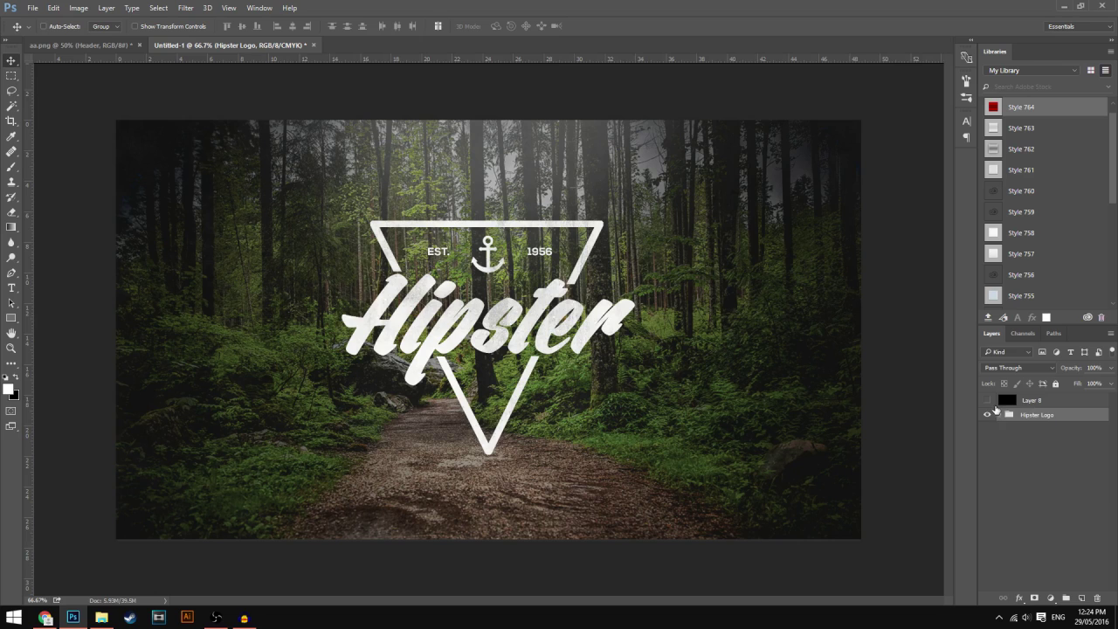
- Compare the artwork with Layer 8 and the Lighting & Background group shown and hidden
{"action": "left_click", "coordinate": [994, 401]}
{"action": "left_click", "coordinate": [987, 400]}
{"action": "left_click", "coordinate": [986, 400]}
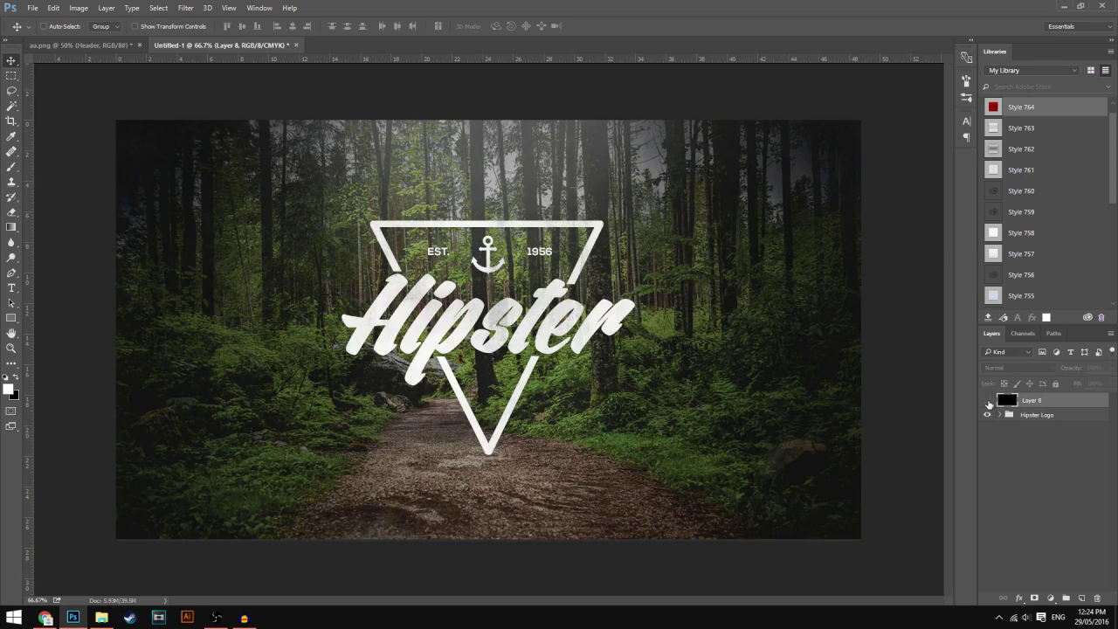
{"action": "left_click", "coordinate": [987, 400]}
{"action": "left_click", "coordinate": [987, 400]}
{"action": "left_click", "coordinate": [1001, 416]}
{"action": "left_click", "coordinate": [998, 416]}
{"action": "left_click", "coordinate": [997, 415]}
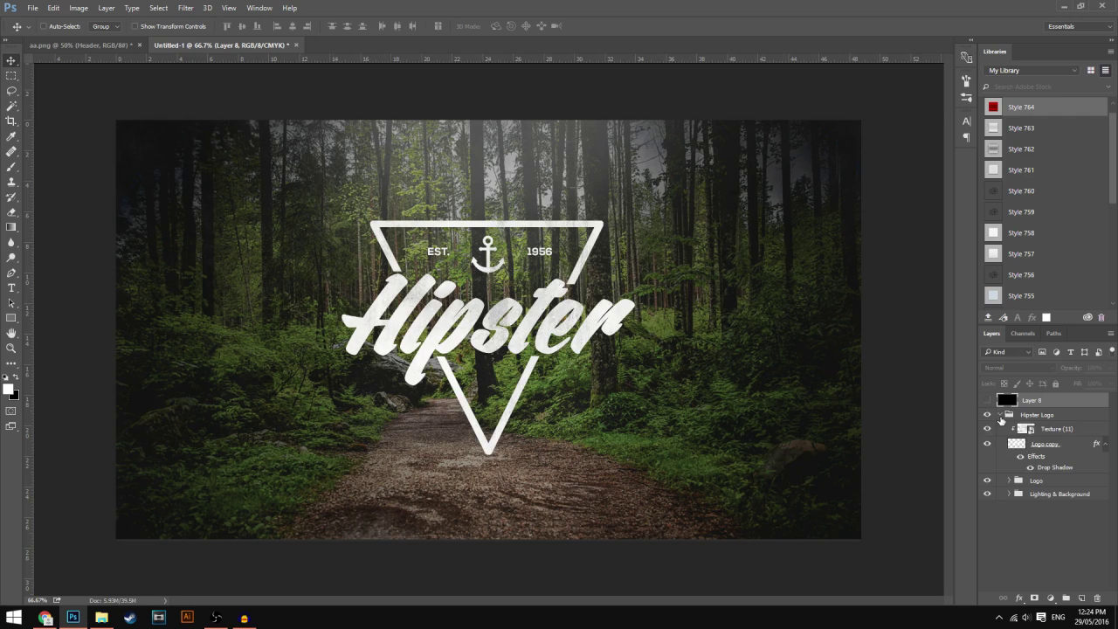
{"action": "left_click", "coordinate": [988, 494]}
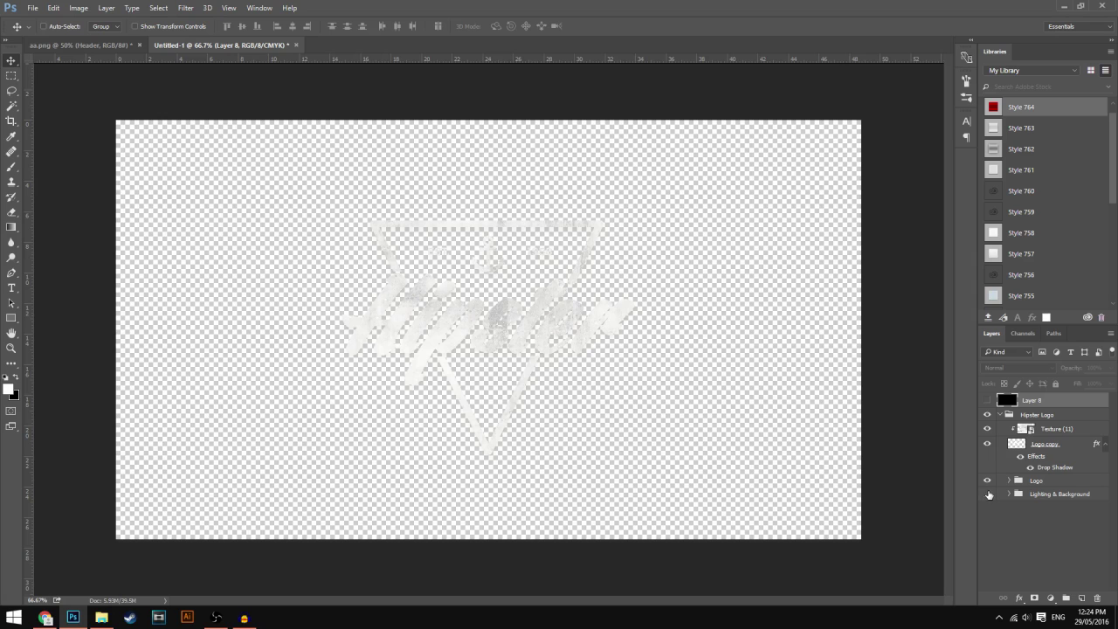
{"action": "left_click", "coordinate": [988, 495]}
{"action": "left_click", "coordinate": [1000, 415]}
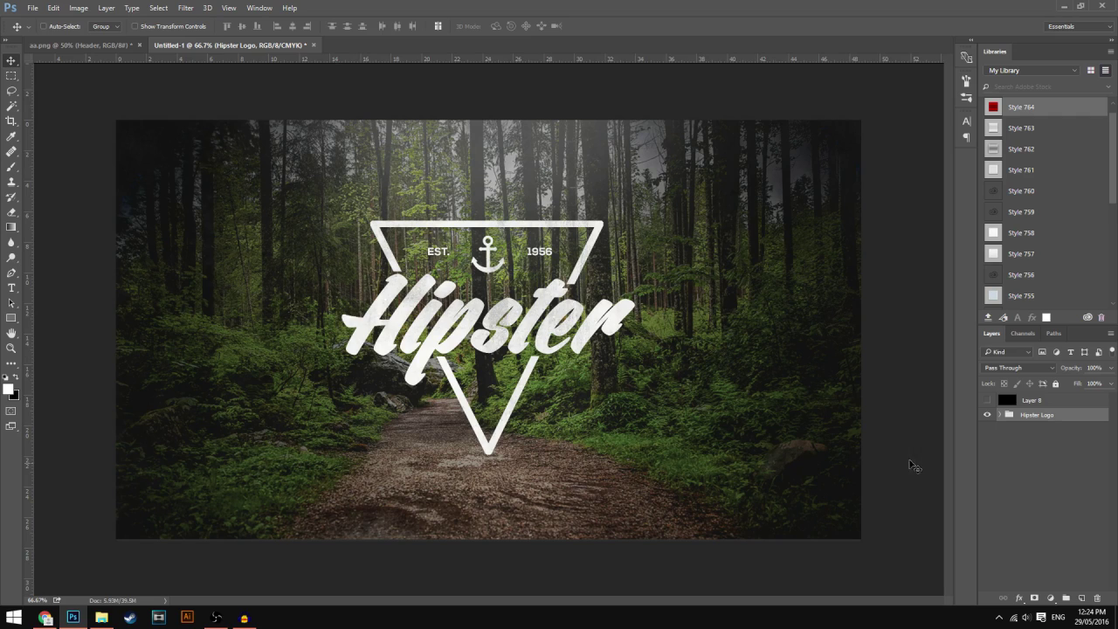
- Duplicate the forest photo Layer 4 from the Lighting & Background group and move the copy to the top of the layer stack
{"action": "left_click", "coordinate": [1000, 414]}
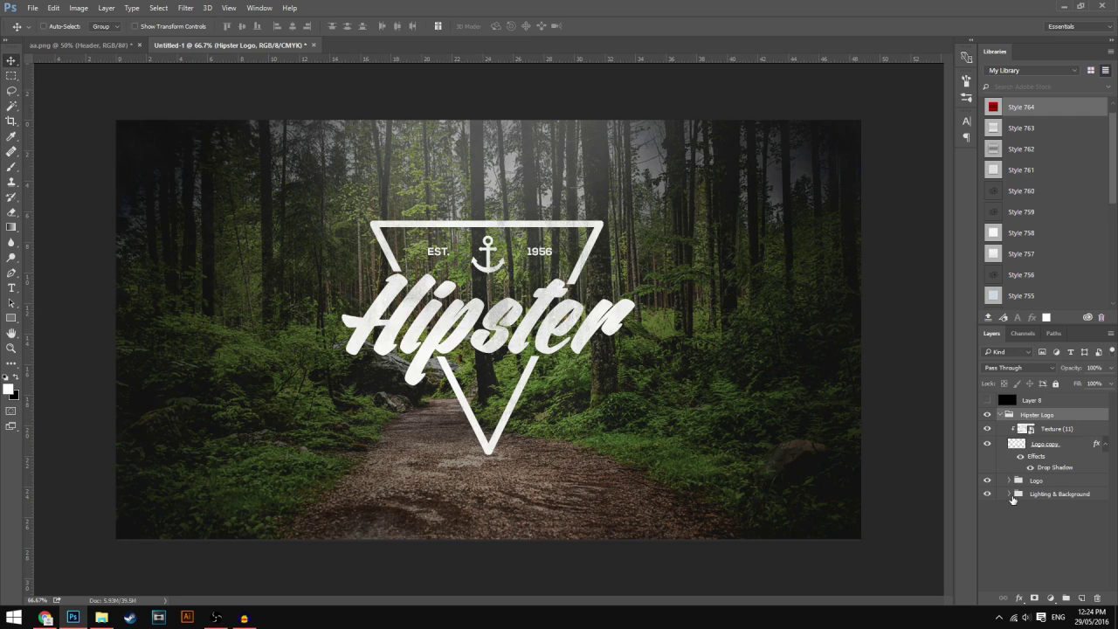
{"action": "left_click", "coordinate": [1010, 494]}
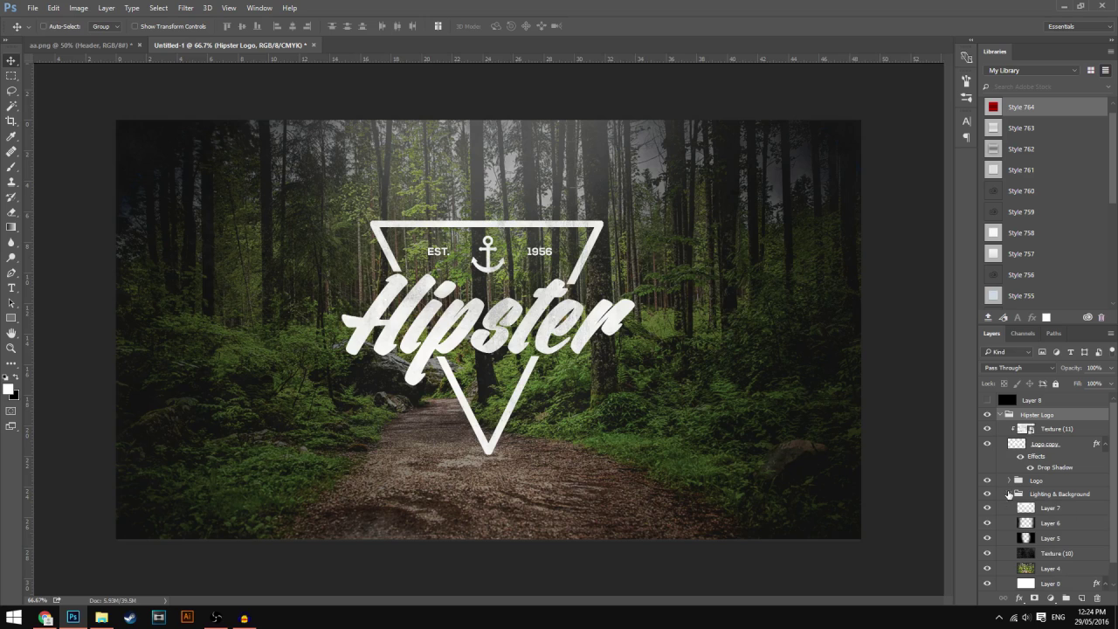
{"action": "scroll", "coordinate": [1040, 545], "scroll_direction": "down", "scroll_amount": 1}
{"action": "left_click", "coordinate": [1037, 545]}
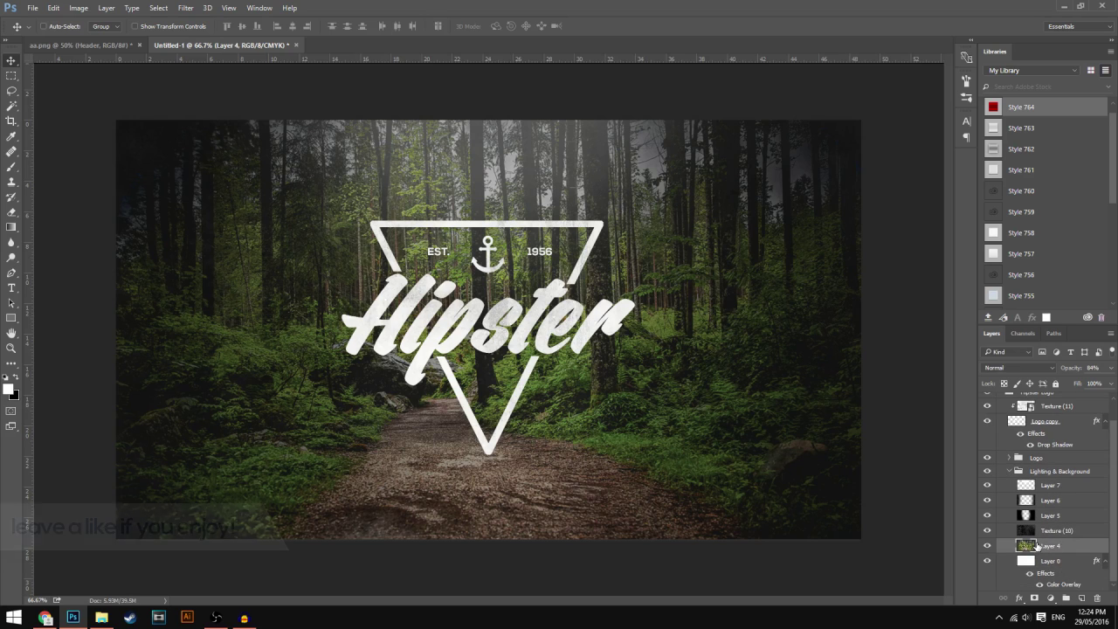
{"action": "key", "text": "ctrl+j"}
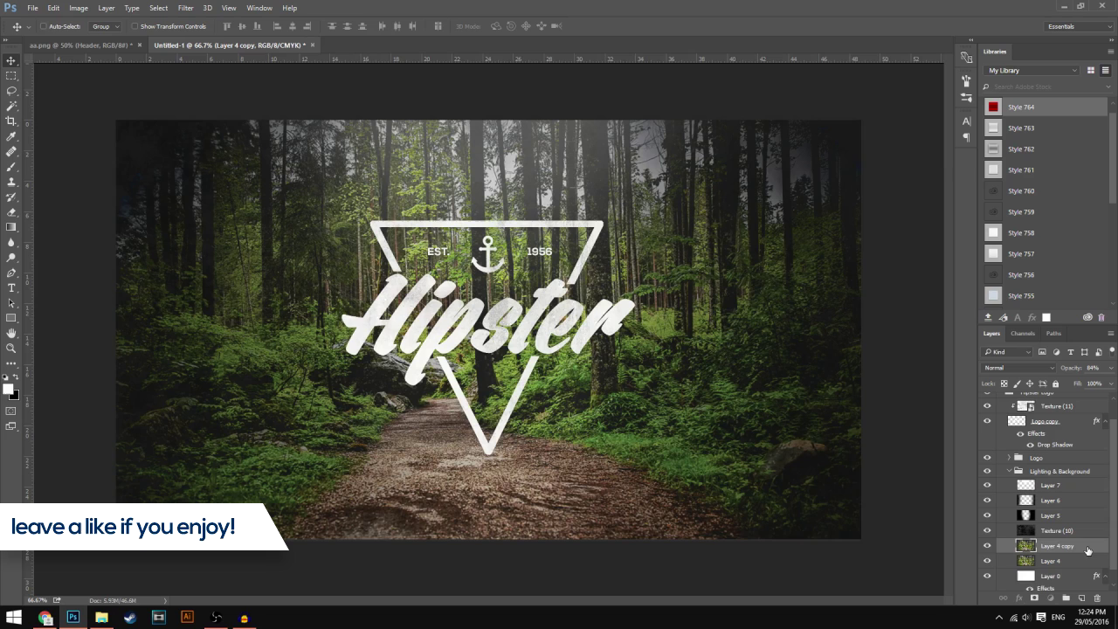
{"action": "left_click_drag", "start_coordinate": [1083, 550], "coordinate": [1060, 398]}
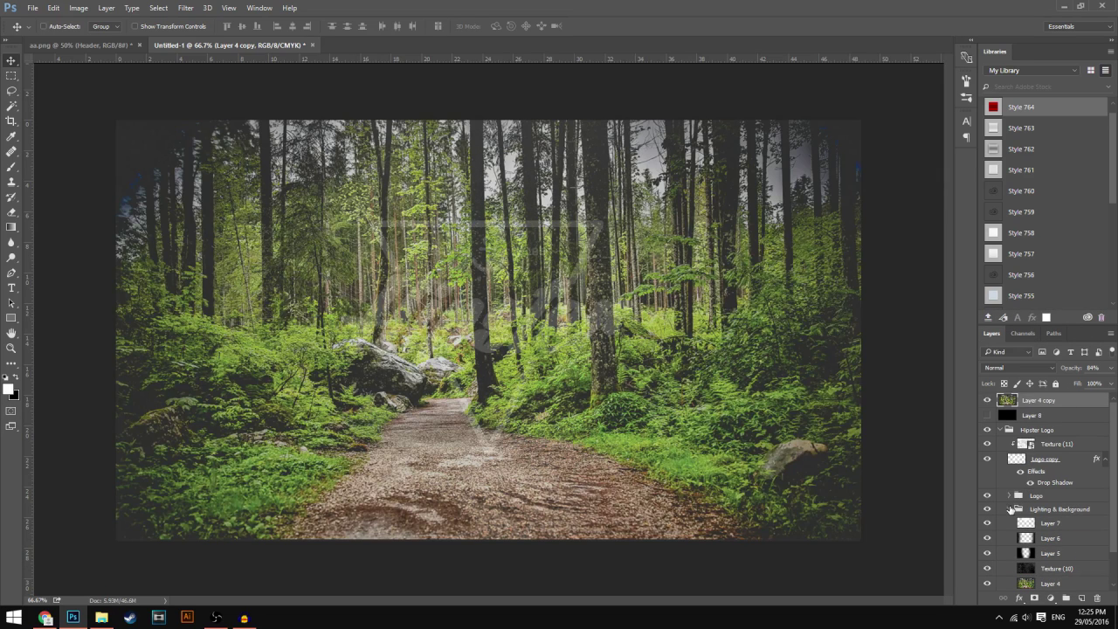
{"action": "left_click", "coordinate": [1010, 508]}
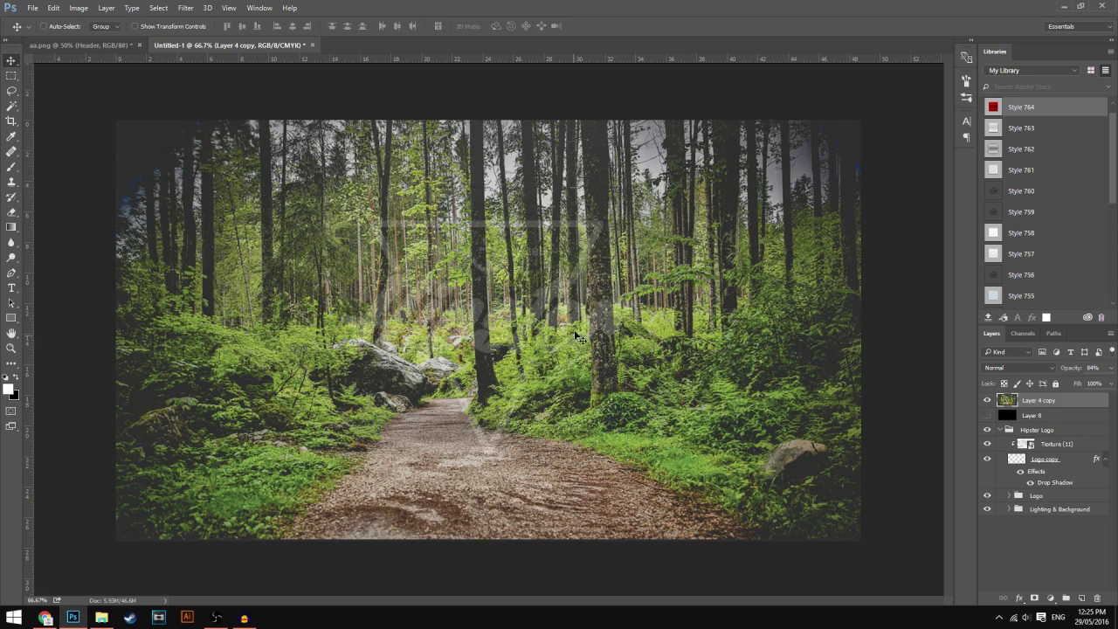
- Hide the collapsed Hipster Logo group and show the black Layer 8 beneath the copied forest photo
{"action": "left_click", "coordinate": [1002, 430]}
{"action": "left_click", "coordinate": [988, 429]}
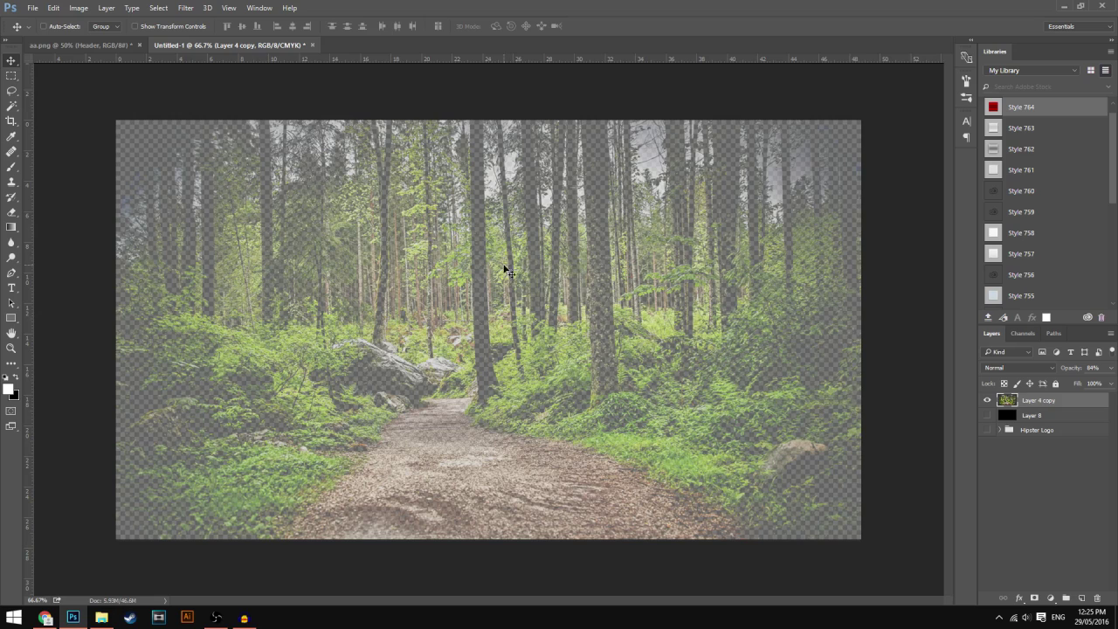
{"action": "left_click", "coordinate": [988, 415]}
{"action": "left_click", "coordinate": [1031, 415]}
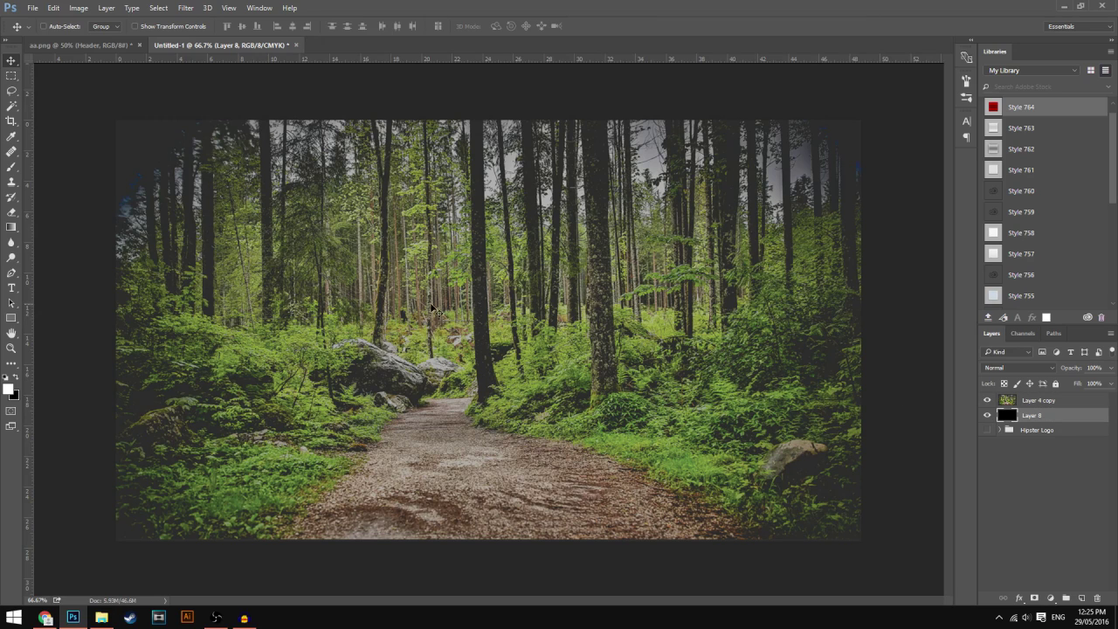
- Set the opacity of Layer 4 copy to 85%
{"action": "left_click", "coordinate": [1062, 400]}
{"action": "left_click", "coordinate": [1110, 383]}
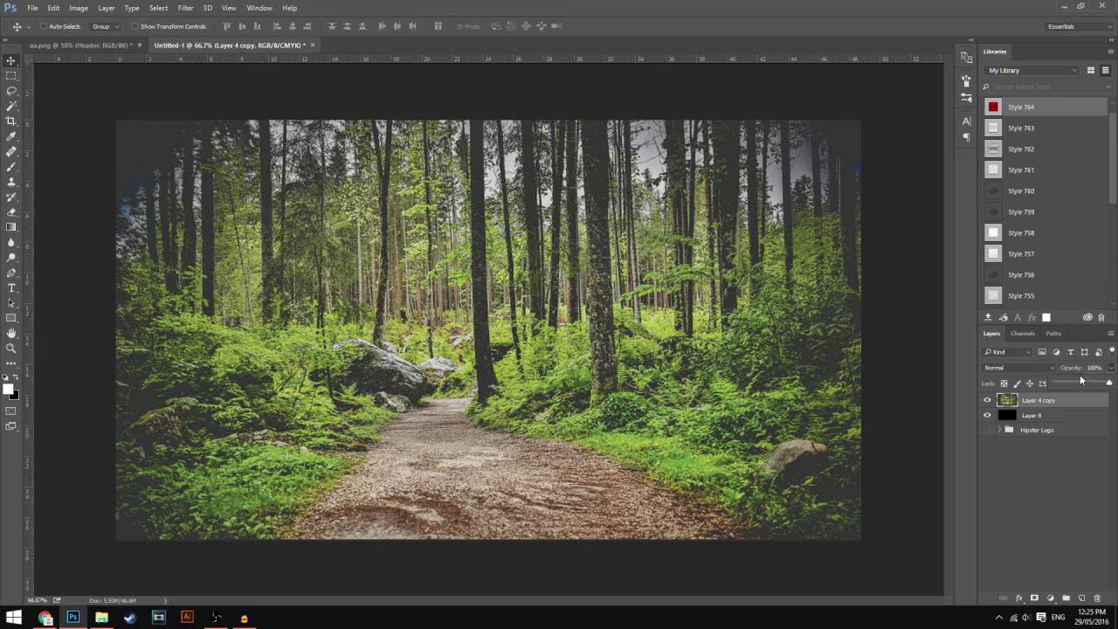
{"action": "left_click", "coordinate": [988, 400]}
{"action": "left_click", "coordinate": [988, 400]}
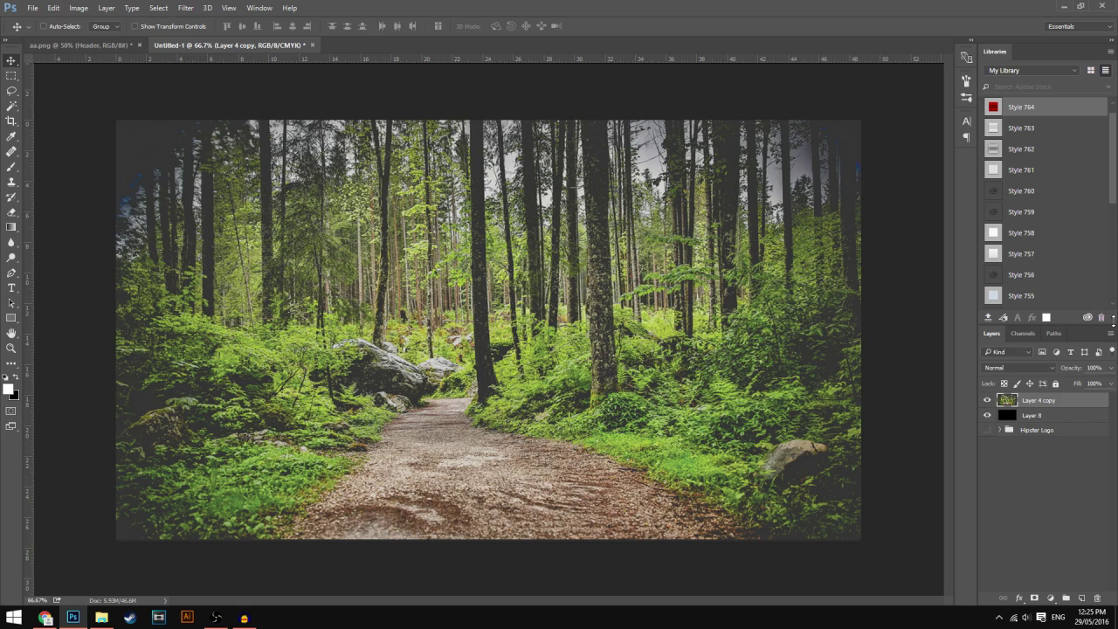
{"action": "left_click", "coordinate": [1107, 368]}
{"action": "left_click", "coordinate": [1101, 367]}
{"action": "type", "text": "85"}
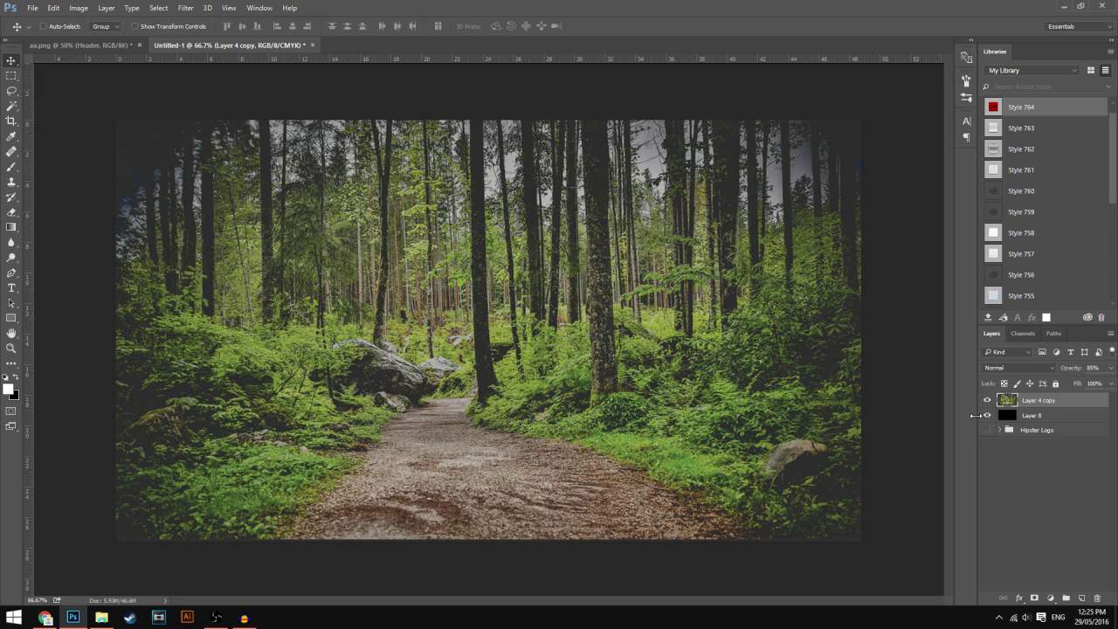
- Show the Hipster Logo group again, put Layer 4 copy and Layer 8 into a new group, and hide it
{"action": "left_click", "coordinate": [987, 430]}
{"action": "left_click", "coordinate": [987, 401]}
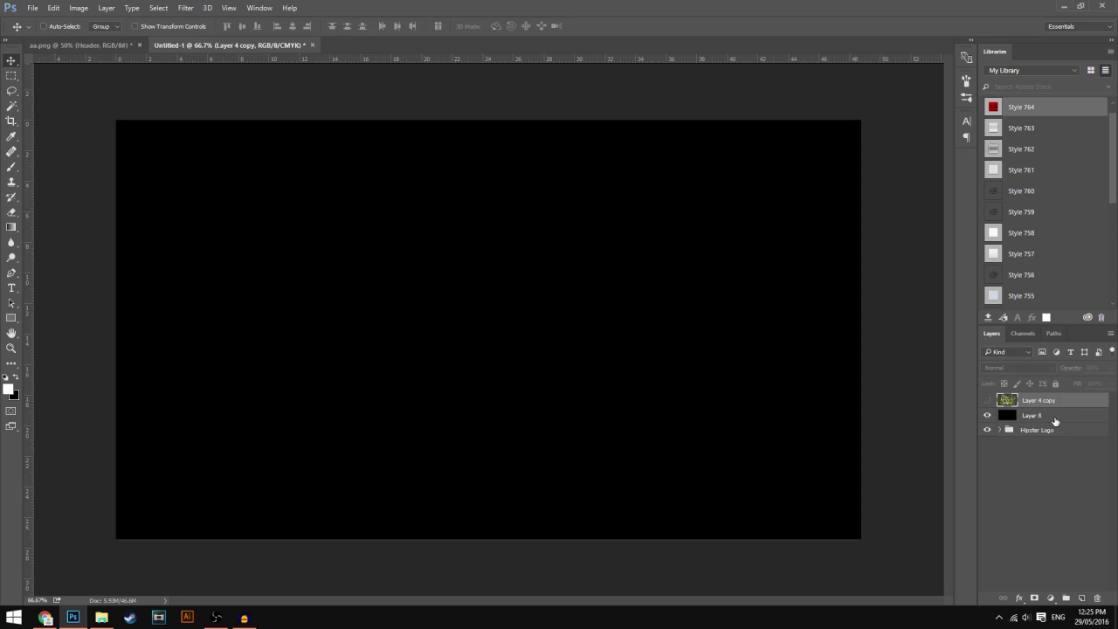
{"action": "left_click", "coordinate": [1054, 422], "text": "shift"}
{"action": "key", "text": "ctrl+g"}
{"action": "left_click", "coordinate": [987, 399]}
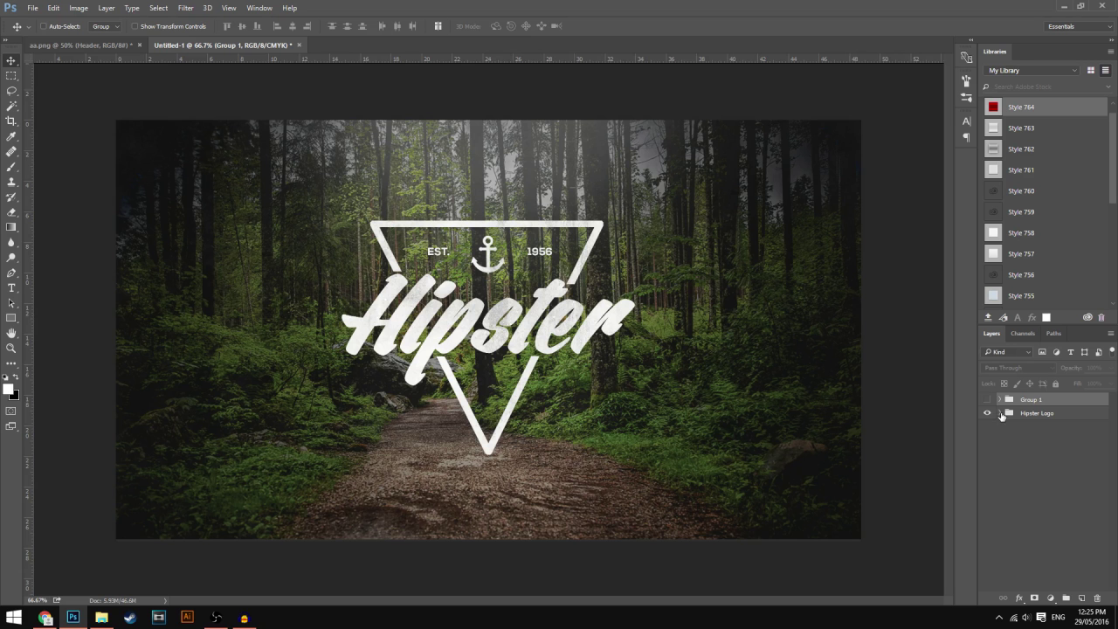
- Examine the layers in the Hipster Logo group, including those inside Lighting & Background
{"action": "left_click", "coordinate": [1000, 413]}
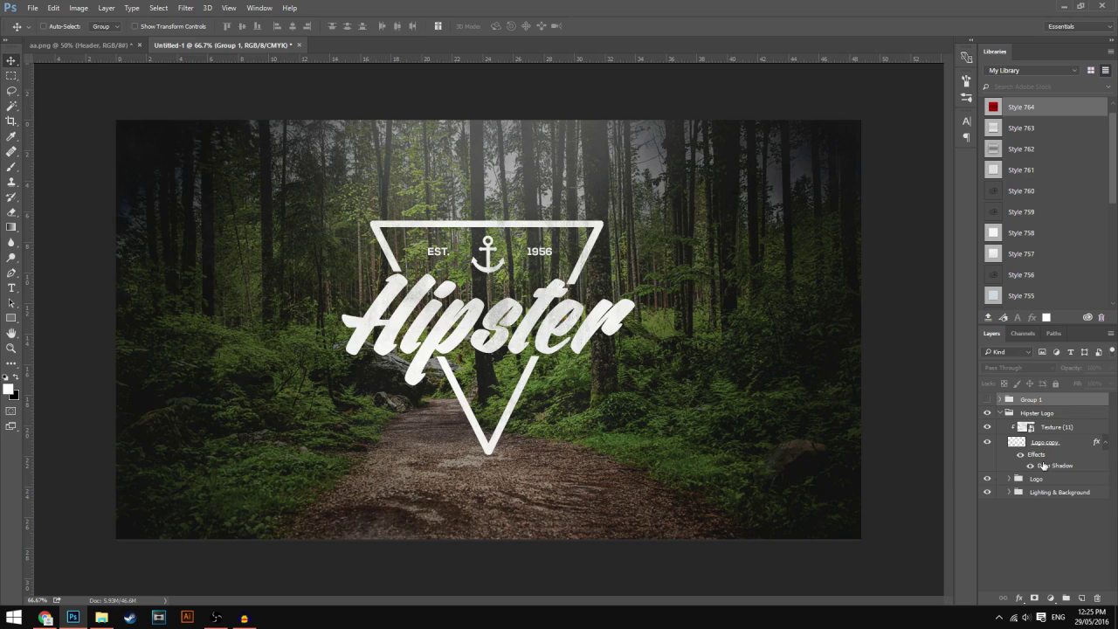
{"action": "left_click", "coordinate": [1007, 492]}
{"action": "scroll", "coordinate": [1012, 491], "scroll_direction": "down", "scroll_amount": 1}
{"action": "scroll", "coordinate": [1011, 490], "scroll_direction": "up", "scroll_amount": 1}
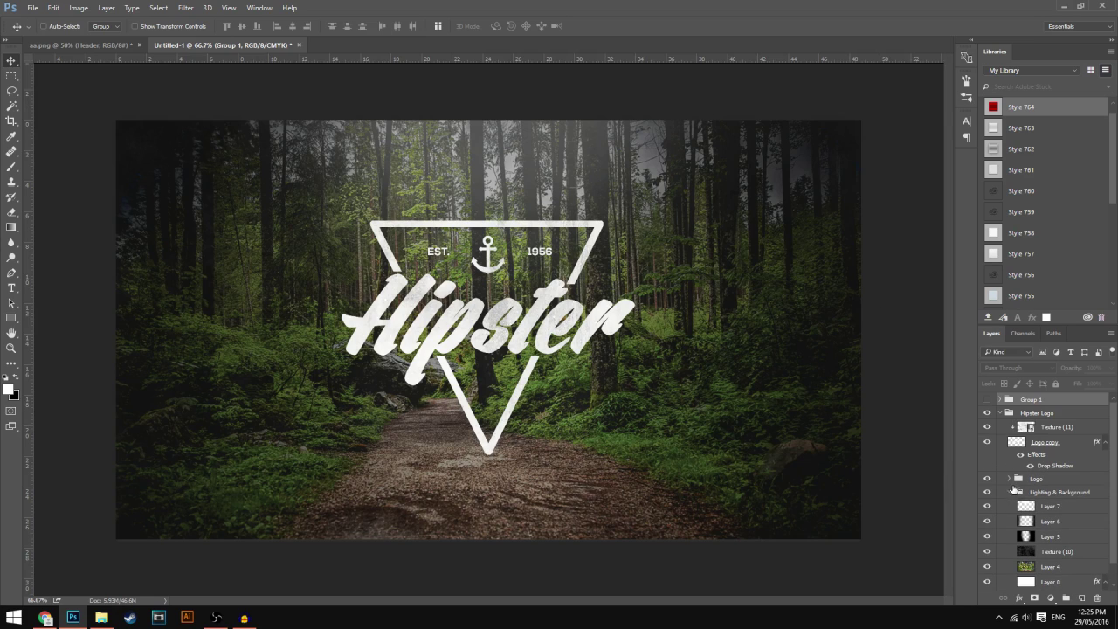
{"action": "left_click", "coordinate": [1006, 492]}
{"action": "left_click", "coordinate": [1006, 414]}
- Show Group 1, expand it and make Layer 4 copy visible again
{"action": "left_click", "coordinate": [987, 399]}
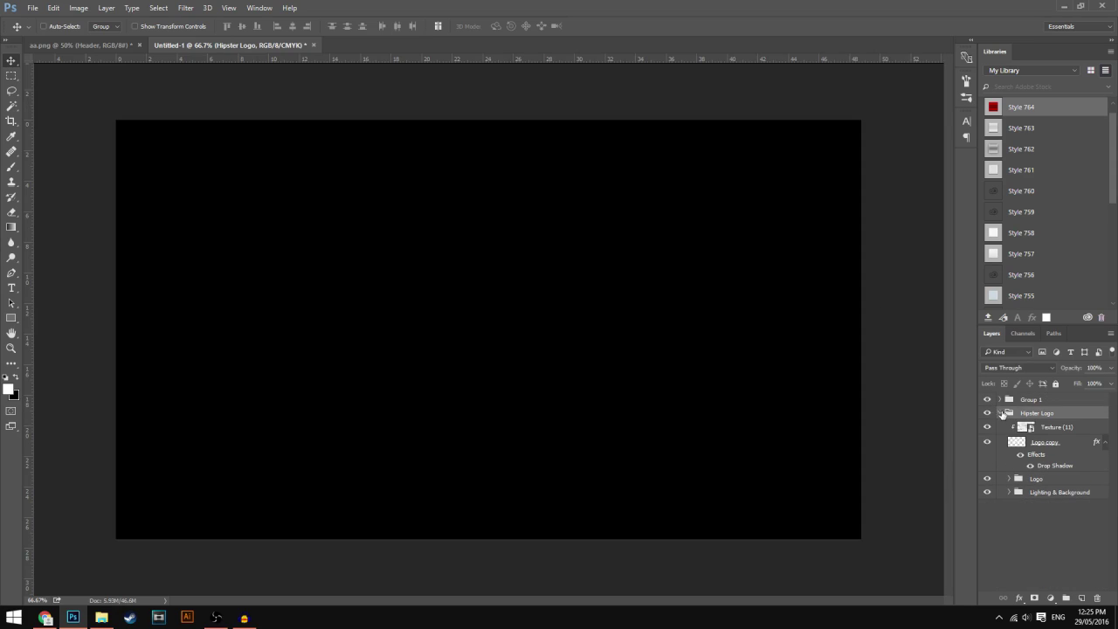
{"action": "left_click", "coordinate": [1000, 413]}
{"action": "left_click", "coordinate": [1002, 404]}
{"action": "left_click", "coordinate": [1002, 401]}
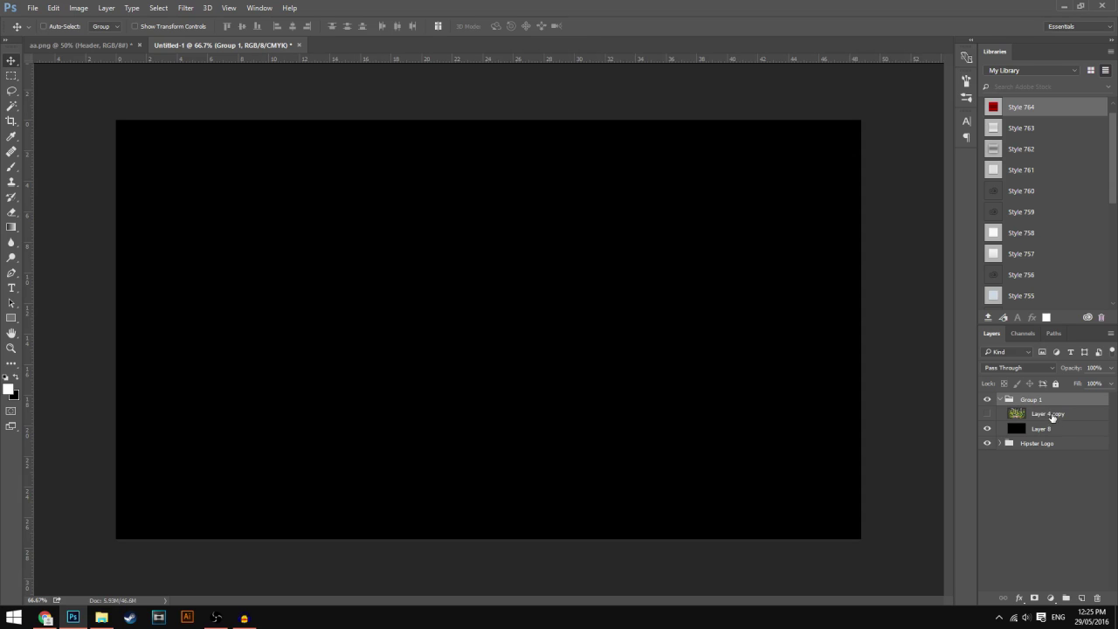
{"action": "left_click", "coordinate": [1070, 416]}
{"action": "left_click", "coordinate": [987, 414]}
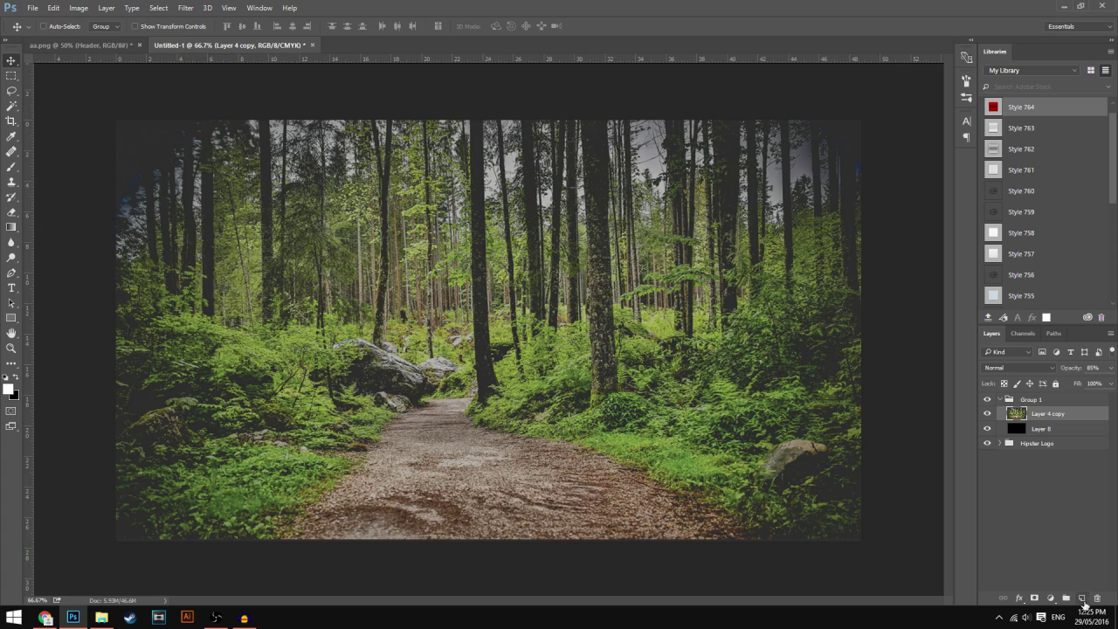
- Add an empty layer above Layer 4 copy and ready a black soft round brush at 800 px with 0% hardness
{"action": "left_click", "coordinate": [1082, 598]}
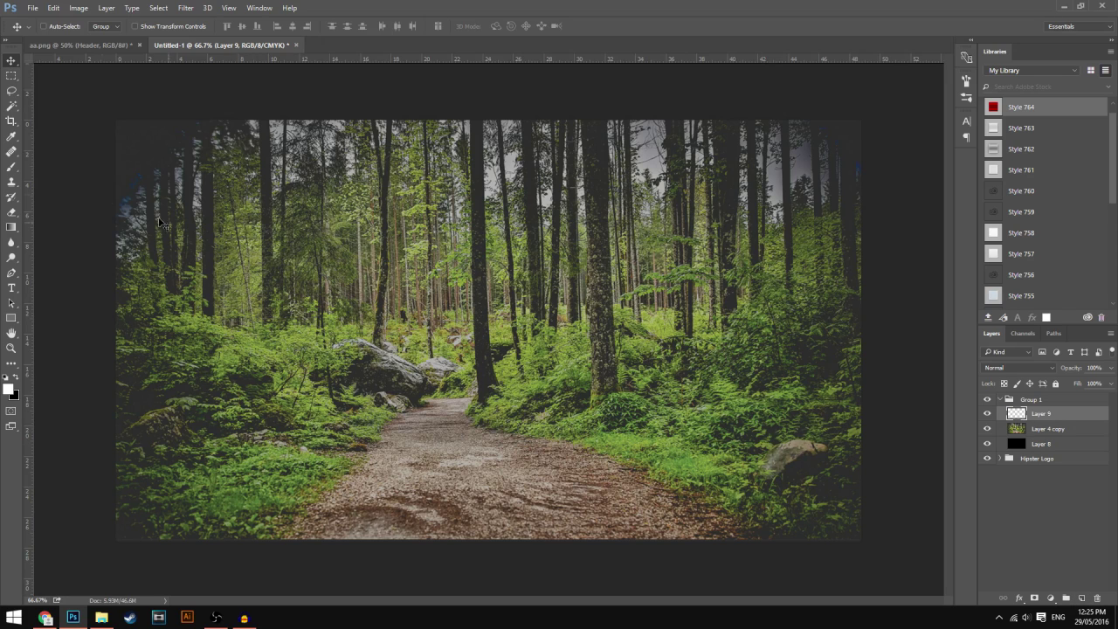
{"action": "left_click", "coordinate": [11, 167]}
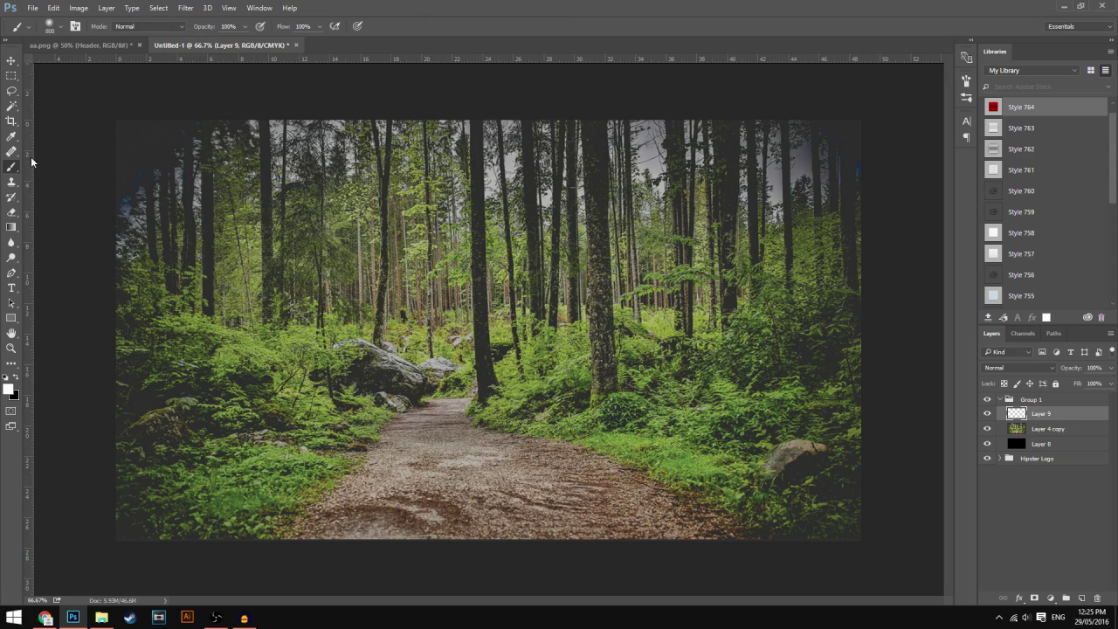
{"action": "left_click", "coordinate": [56, 26]}
{"action": "left_click_drag", "start_coordinate": [128, 50], "coordinate": [65, 48]}
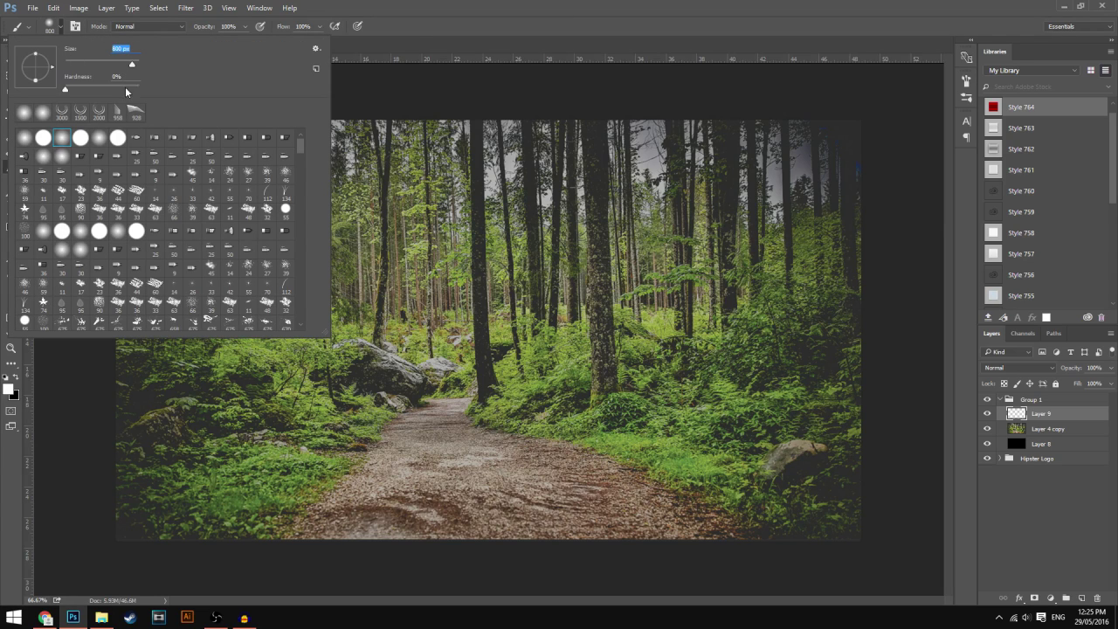
{"action": "left_click_drag", "start_coordinate": [133, 78], "coordinate": [80, 90]}
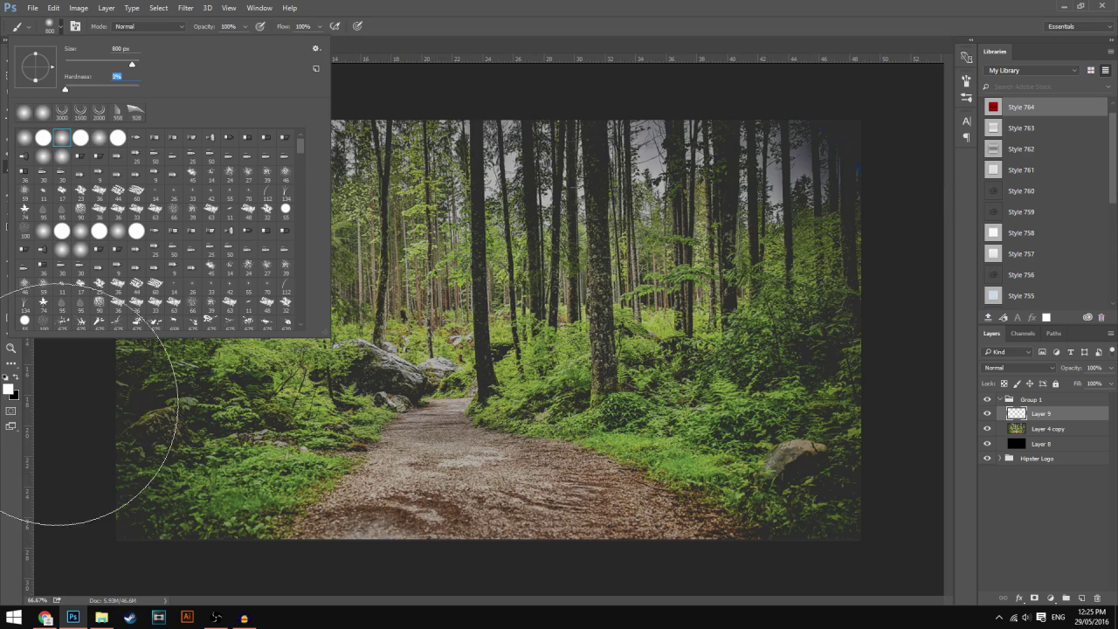
{"action": "left_click", "coordinate": [15, 379]}
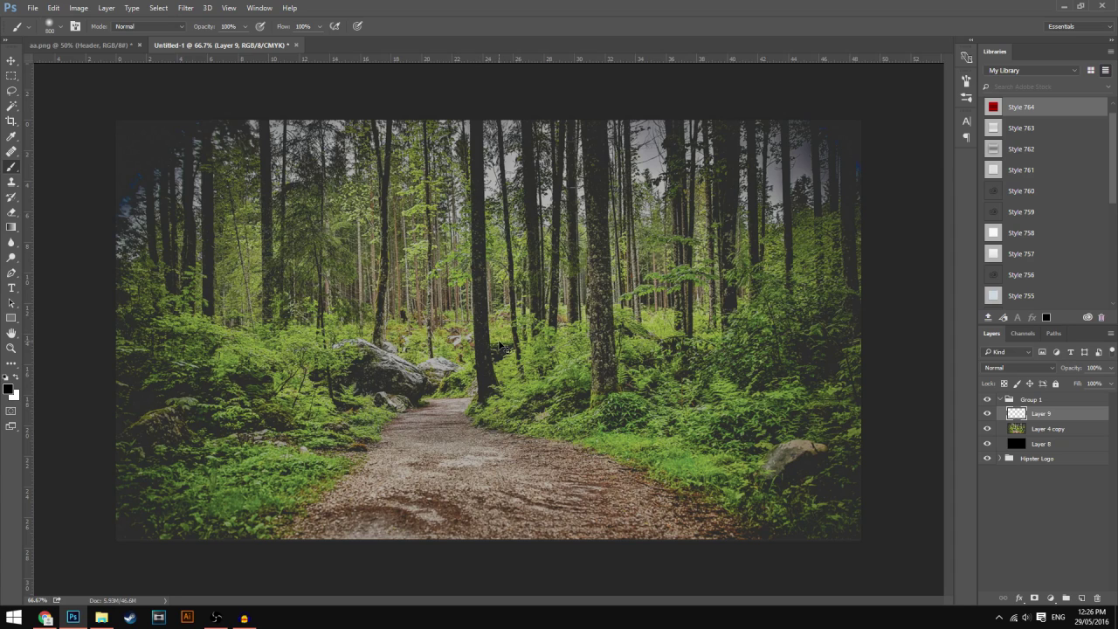
- Paint broad black shading down both sides of the forest image and reduce that layer's opacity to 20%
{"action": "key", "text": "ctrl+minus"}
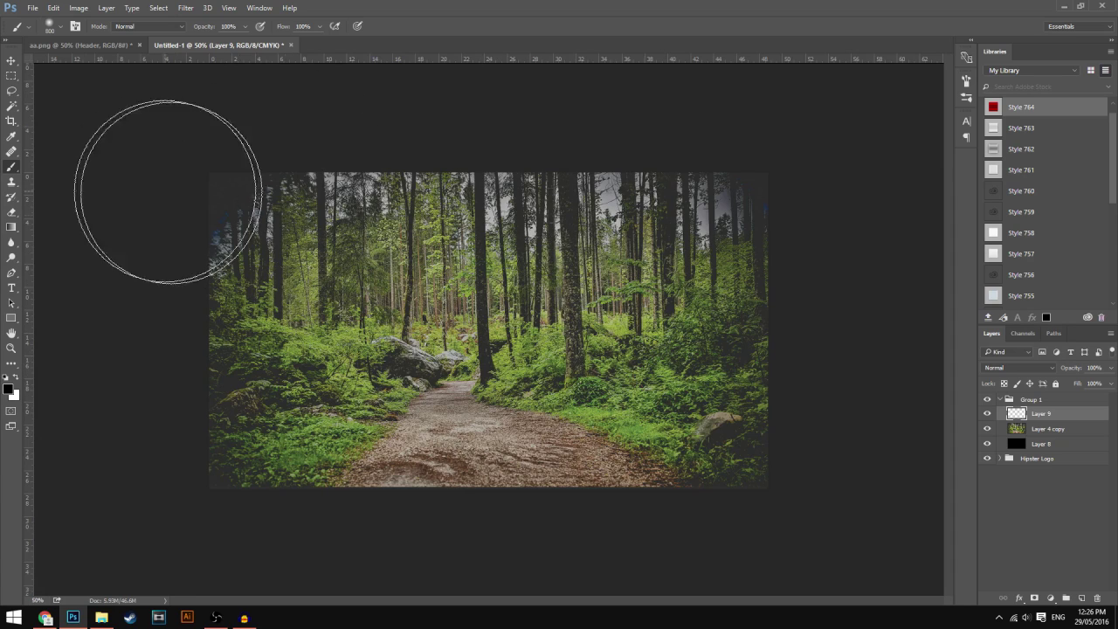
{"action": "mouse_move", "coordinate": [262, 143]}
{"action": "left_mouse_down"}
{"action": "mouse_move", "coordinate": [266, 367]}
{"action": "mouse_move", "coordinate": [332, 543]}
{"action": "mouse_move", "coordinate": [244, 497]}
{"action": "mouse_move", "coordinate": [259, 181]}
{"action": "mouse_move", "coordinate": [282, 409]}
{"action": "mouse_move", "coordinate": [349, 524]}
{"action": "left_mouse_up"}
{"action": "mouse_move", "coordinate": [664, 125]}
{"action": "left_mouse_down"}
{"action": "mouse_move", "coordinate": [767, 391]}
{"action": "mouse_move", "coordinate": [688, 576]}
{"action": "mouse_move", "coordinate": [732, 334]}
{"action": "mouse_move", "coordinate": [638, 114]}
{"action": "mouse_move", "coordinate": [728, 316]}
{"action": "mouse_move", "coordinate": [665, 528]}
{"action": "mouse_move", "coordinate": [745, 356]}
{"action": "left_mouse_up"}
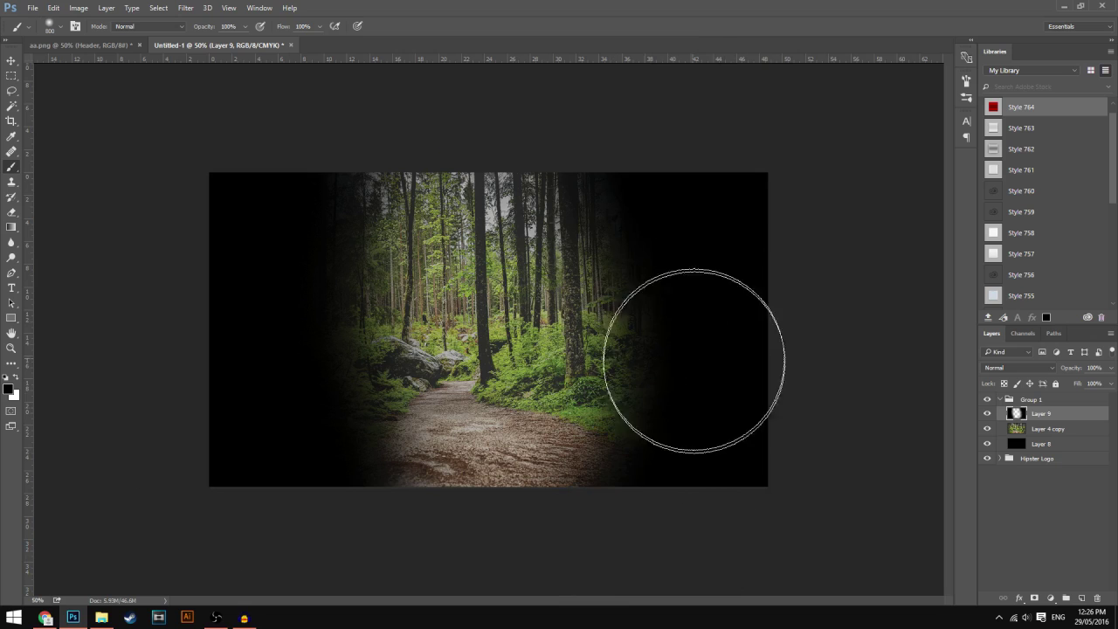
{"action": "left_click", "coordinate": [1111, 366]}
{"action": "left_click_drag", "start_coordinate": [1109, 383], "coordinate": [1066, 383]}
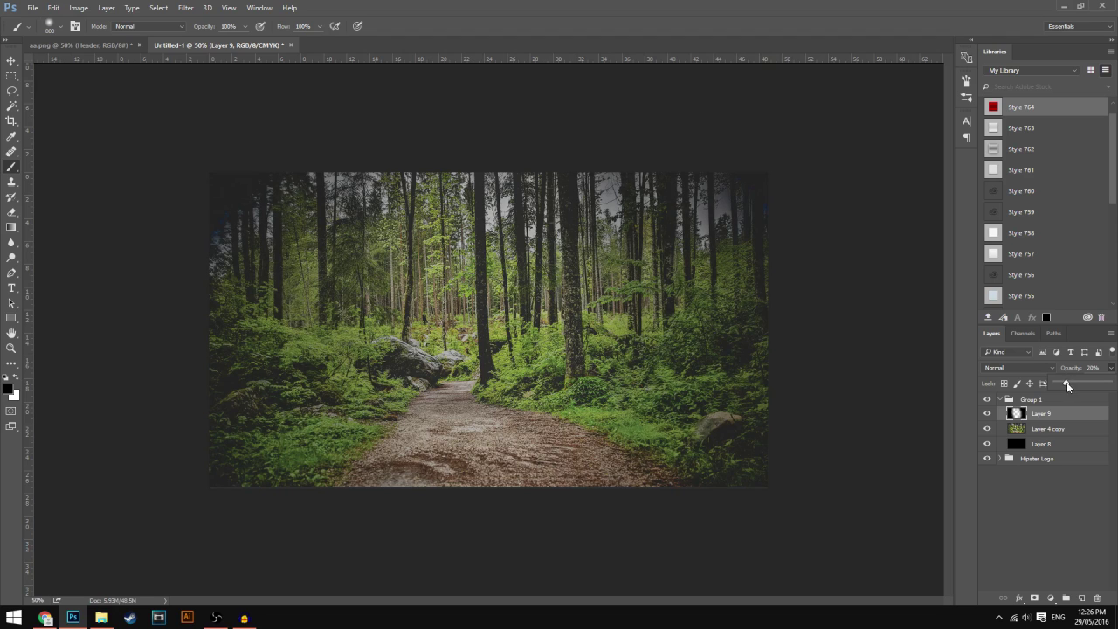
- Add another layer in Group 1, paint black shading down both edges of the forest image, and lower its opacity to about 10%
{"action": "left_click", "coordinate": [1082, 598]}
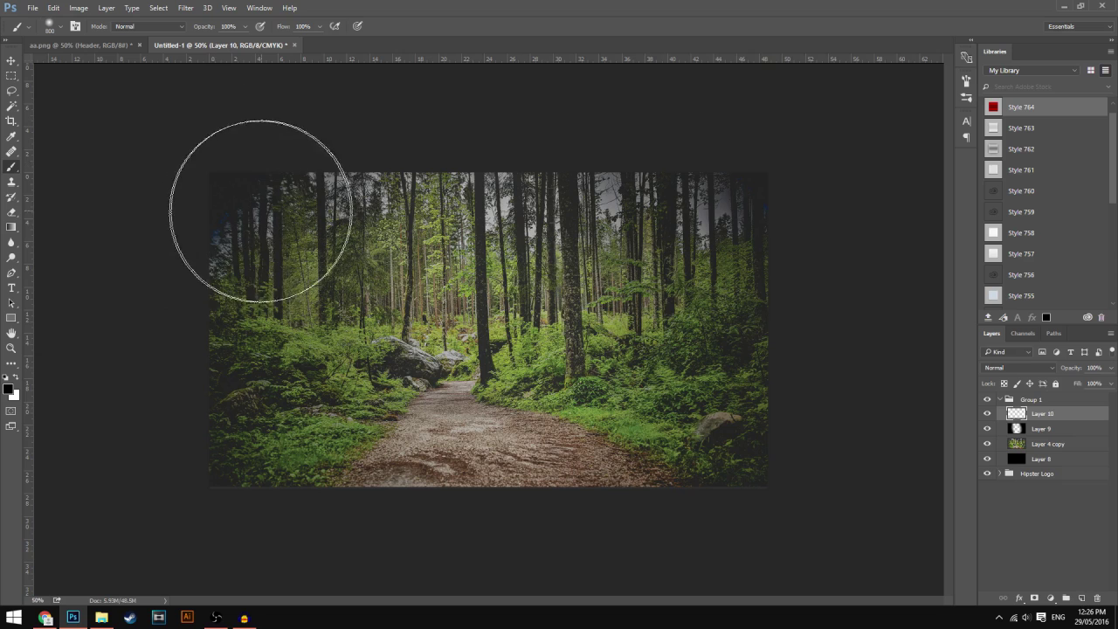
{"action": "left_click_drag", "start_coordinate": [216, 181], "coordinate": [219, 531]}
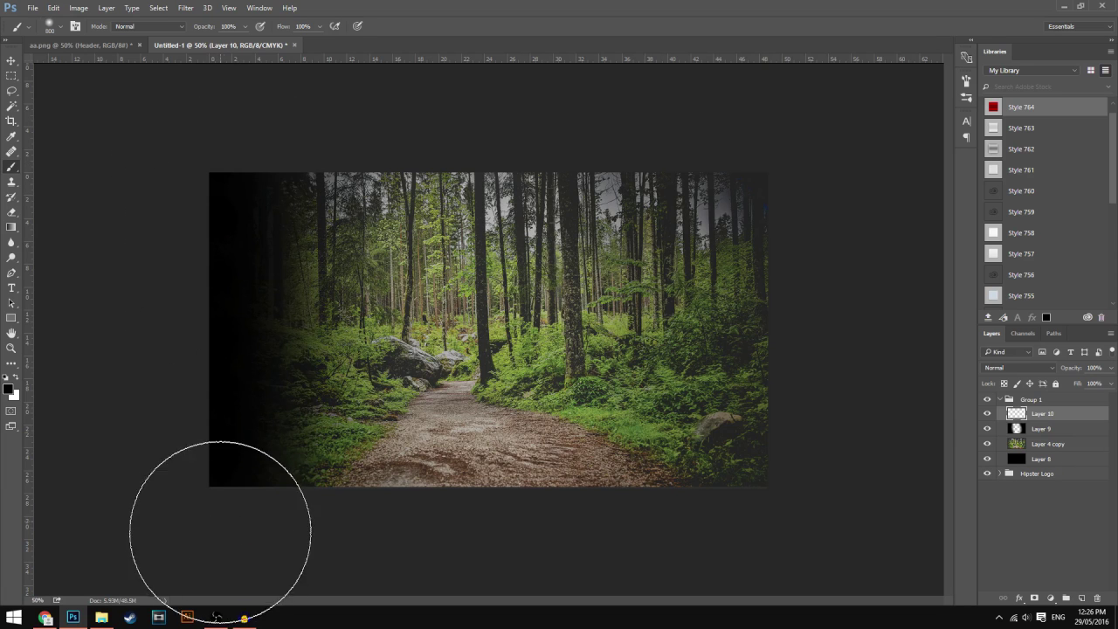
{"action": "mouse_move", "coordinate": [808, 187]}
{"action": "left_mouse_down"}
{"action": "mouse_move", "coordinate": [765, 148]}
{"action": "mouse_move", "coordinate": [766, 516]}
{"action": "left_mouse_up"}
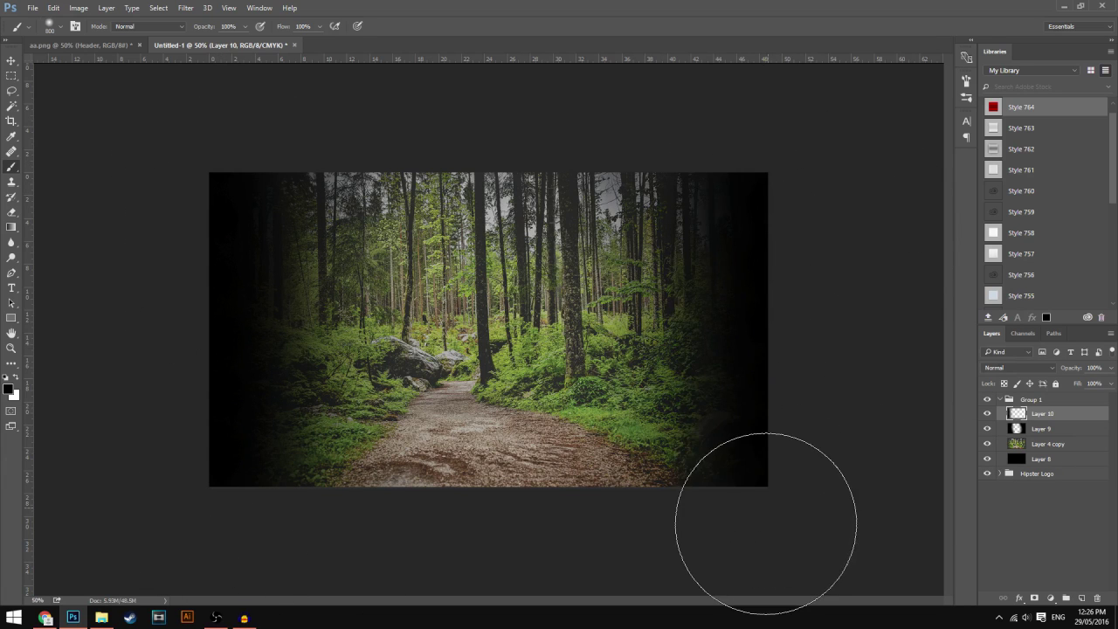
{"action": "left_click", "coordinate": [1111, 383]}
{"action": "left_click_drag", "start_coordinate": [1066, 387], "coordinate": [1061, 384]}
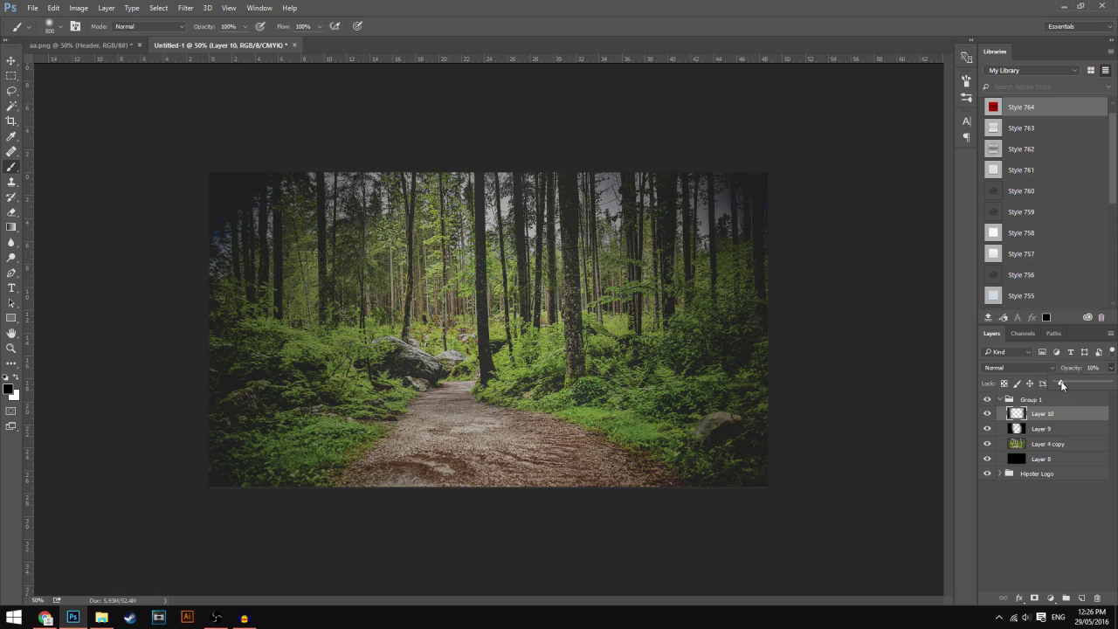
{"action": "left_click_drag", "start_coordinate": [1061, 385], "coordinate": [1059, 384]}
- Paint a soft white glow at the forest image's top centre on a new layer and set its opacity to 45%
{"action": "left_click", "coordinate": [1081, 599]}
{"action": "left_click", "coordinate": [16, 379]}
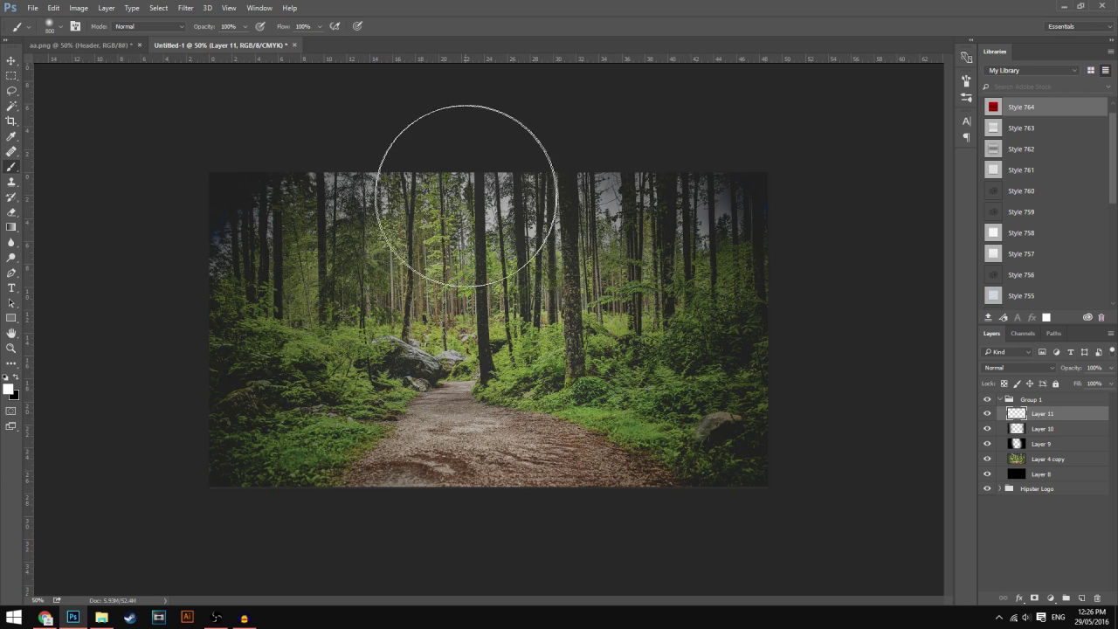
{"action": "left_click", "coordinate": [489, 187]}
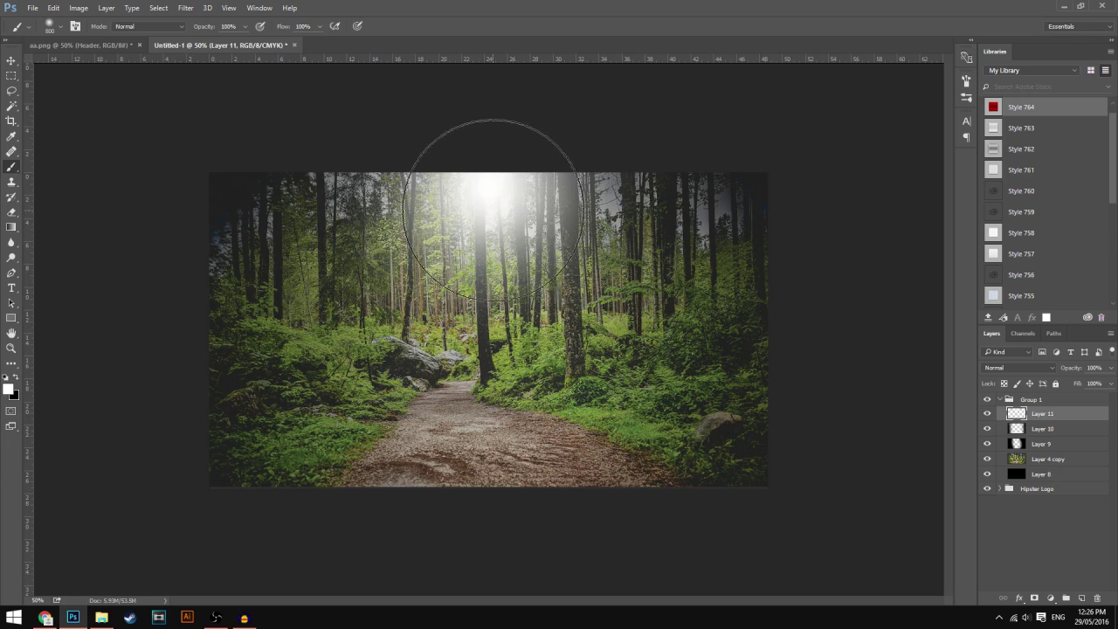
{"action": "key", "text": "ctrl+z"}
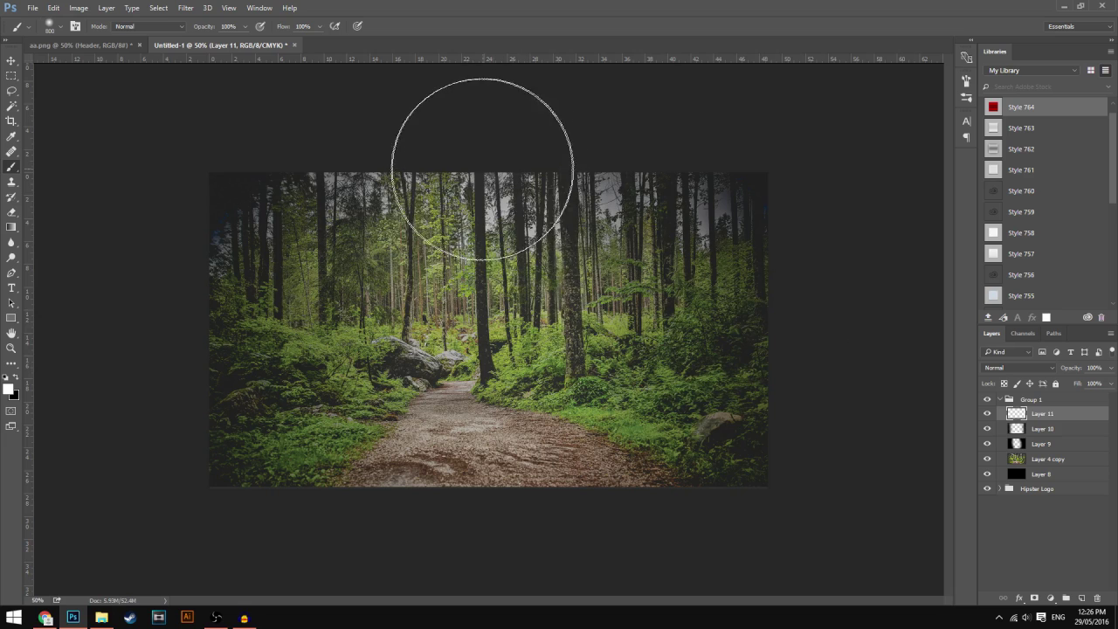
{"action": "left_click", "coordinate": [467, 182]}
{"action": "left_click", "coordinate": [1111, 369]}
{"action": "left_click_drag", "start_coordinate": [1072, 386], "coordinate": [1082, 386]}
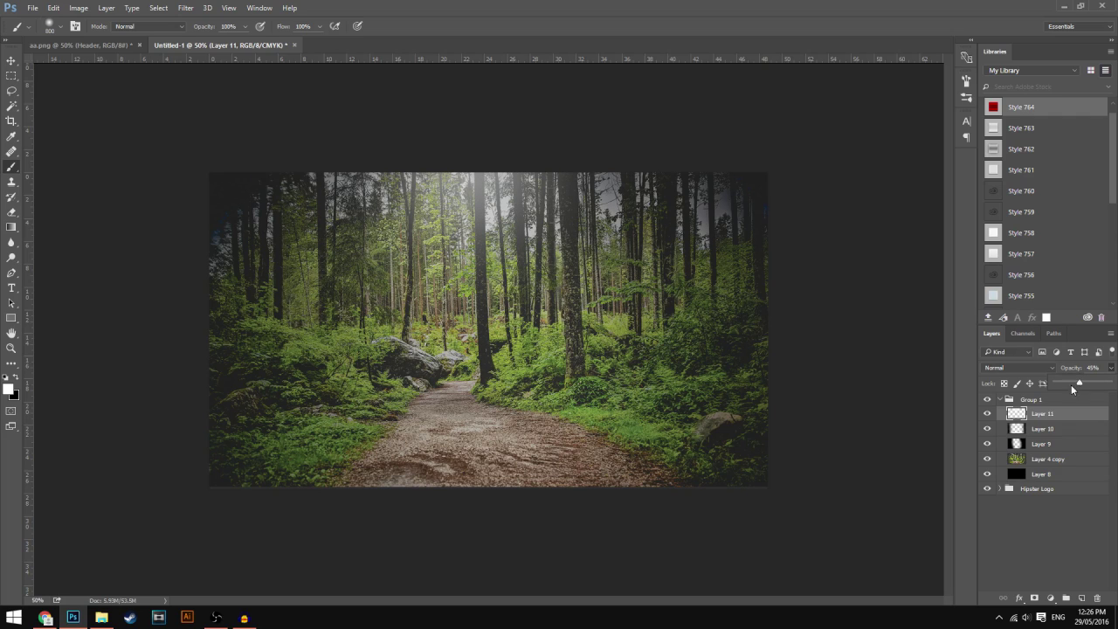
- Hide Group 1 to examine the original artwork and expand Hipster Logo and its Lighting & Background group
{"action": "left_click", "coordinate": [1000, 399]}
{"action": "left_click", "coordinate": [1000, 399]}
{"action": "left_click", "coordinate": [1001, 413]}
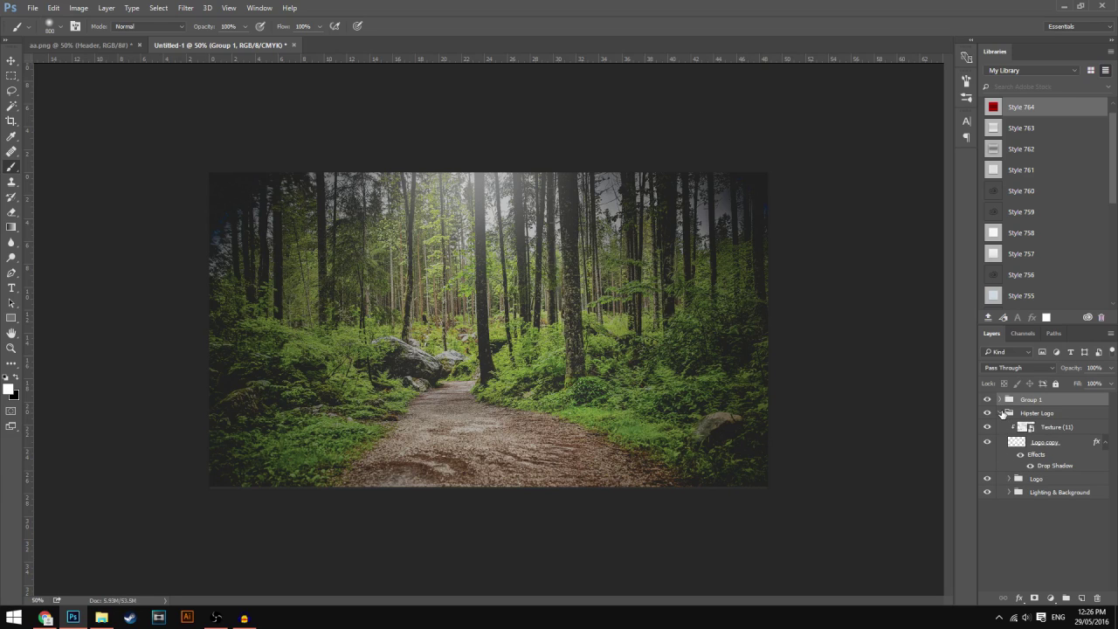
{"action": "left_click", "coordinate": [1000, 412]}
{"action": "left_click", "coordinate": [987, 399]}
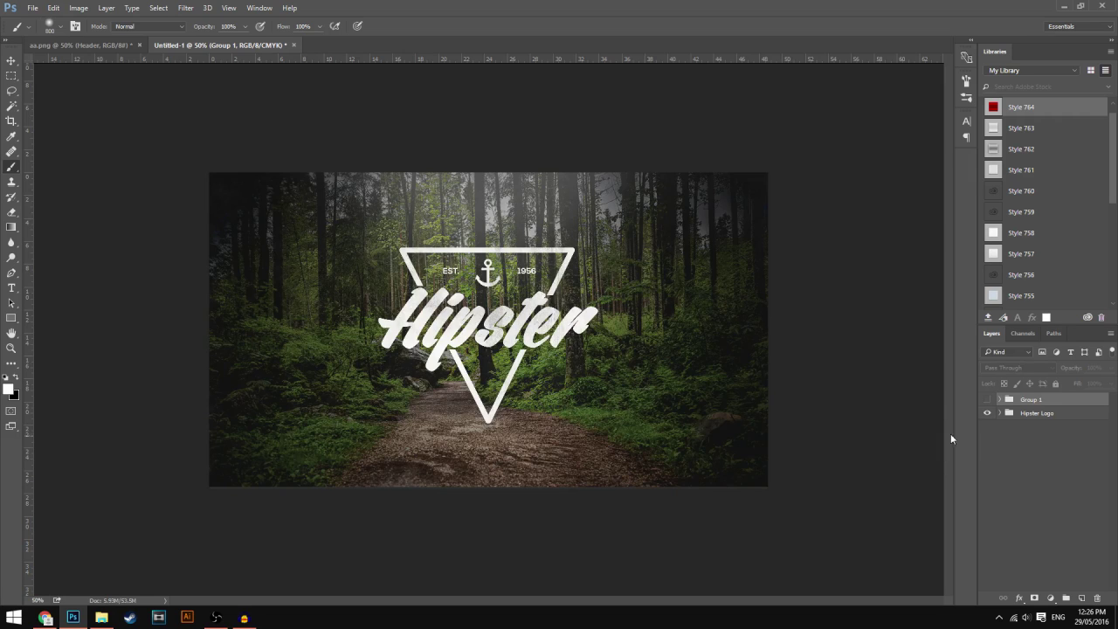
{"action": "left_click", "coordinate": [1000, 412]}
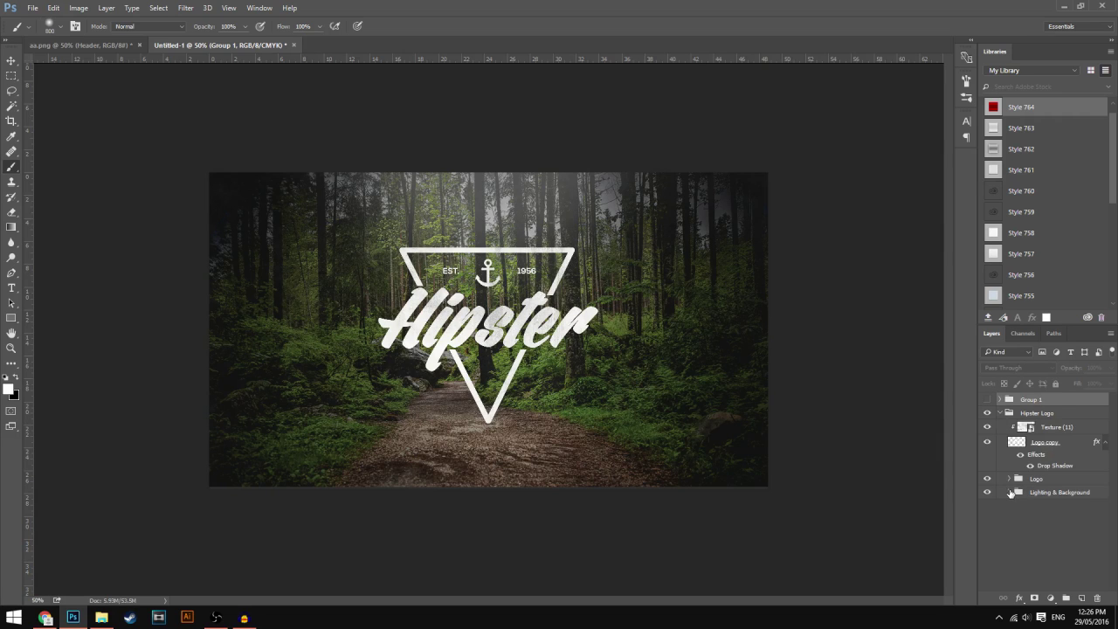
{"action": "left_click", "coordinate": [1009, 493]}
- Compare the original background with and without the Texture (10) layer, leaving that layer visible
{"action": "left_click", "coordinate": [1086, 551]}
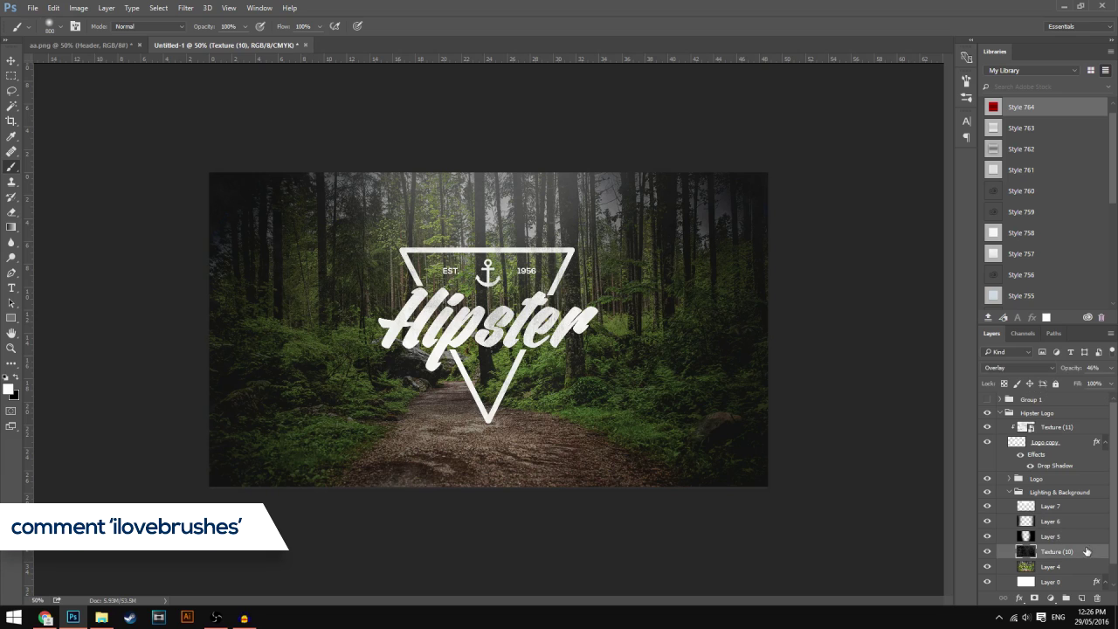
{"action": "left_click", "coordinate": [988, 552]}
{"action": "left_click", "coordinate": [989, 552]}
{"action": "left_click", "coordinate": [989, 552]}
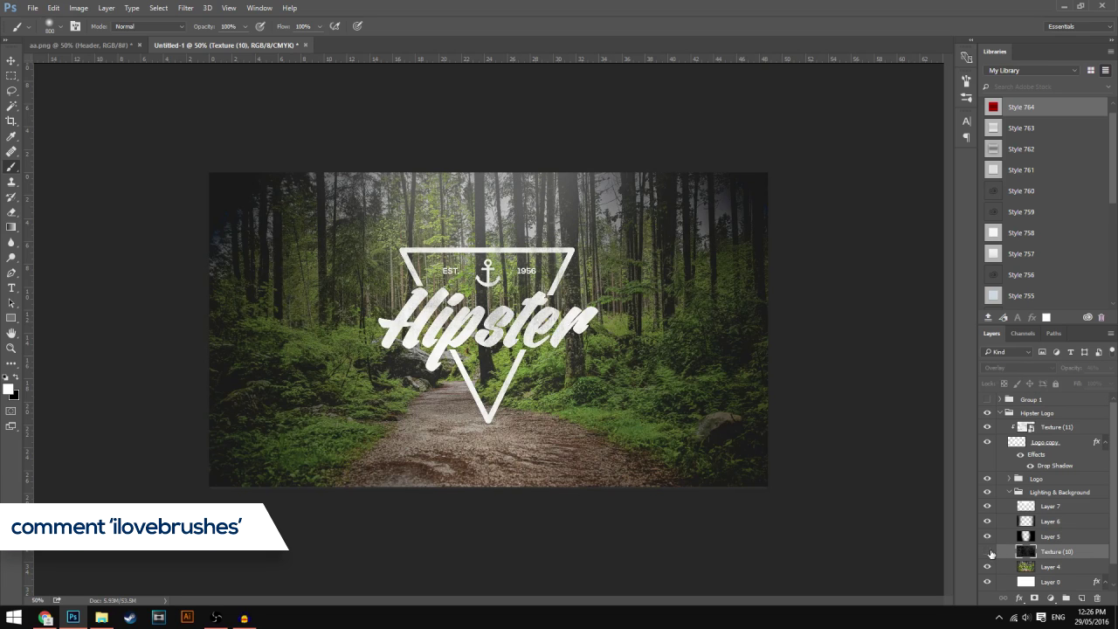
{"action": "left_click", "coordinate": [989, 552]}
{"action": "left_click", "coordinate": [989, 552]}
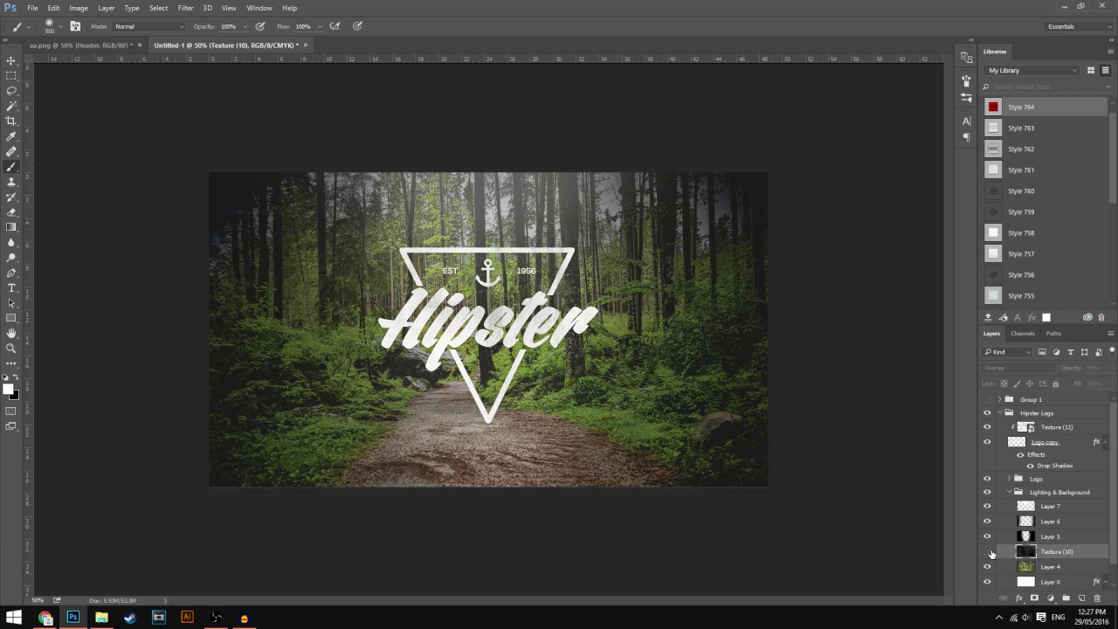
{"action": "left_click", "coordinate": [989, 552]}
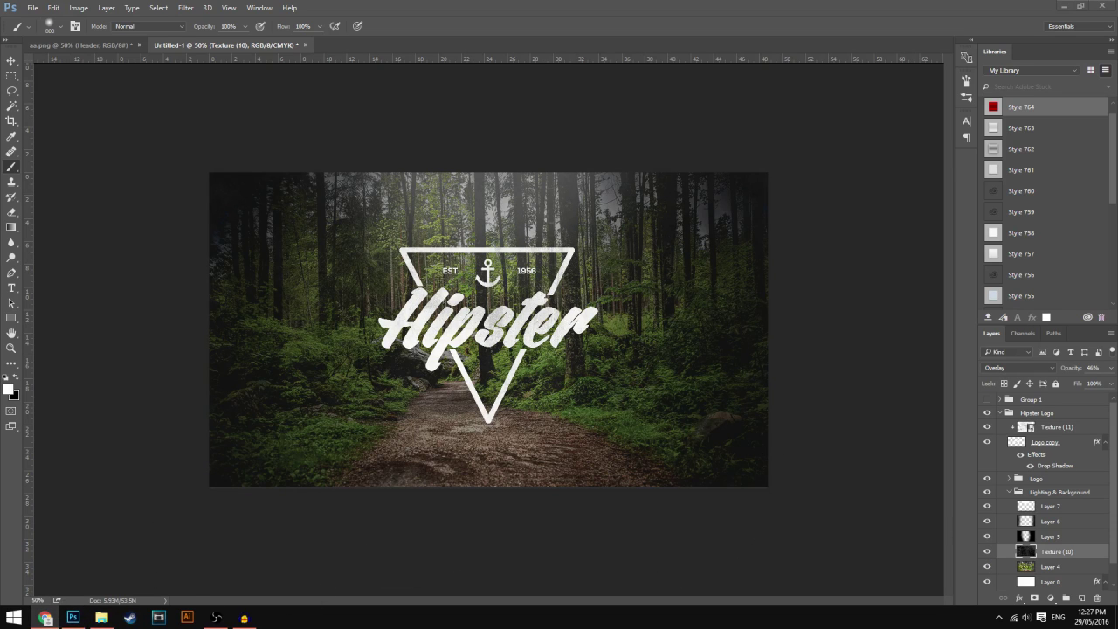
- Switch to Chrome, search Google Images for "black texture" and preview the scratched black texture from designyourway.net
{"action": "left_click", "coordinate": [46, 618]}
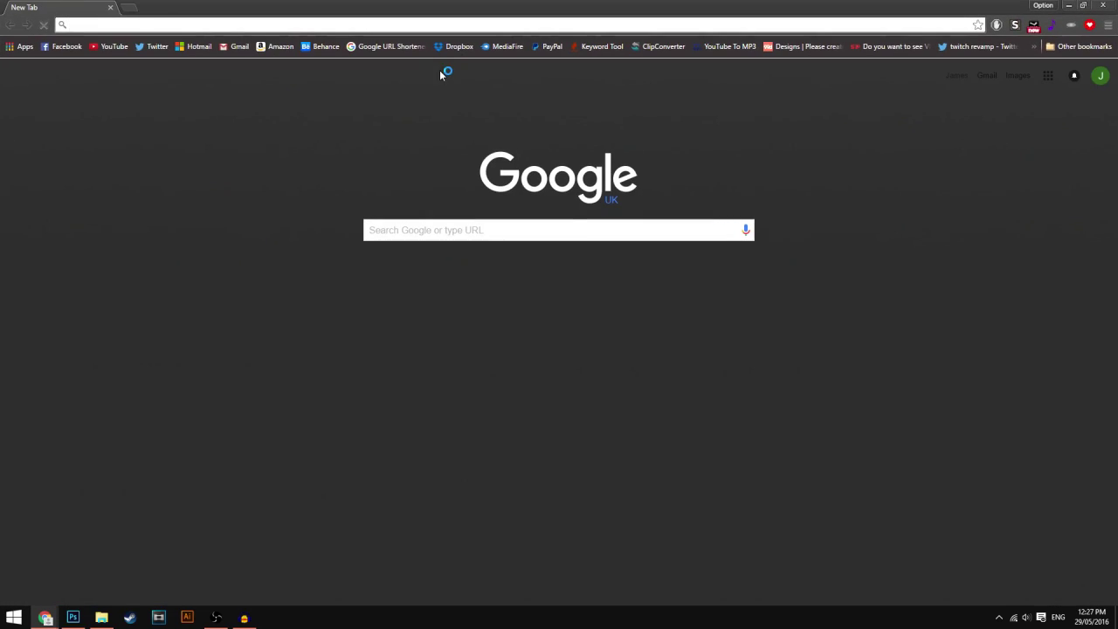
{"action": "type", "text": "bla"}
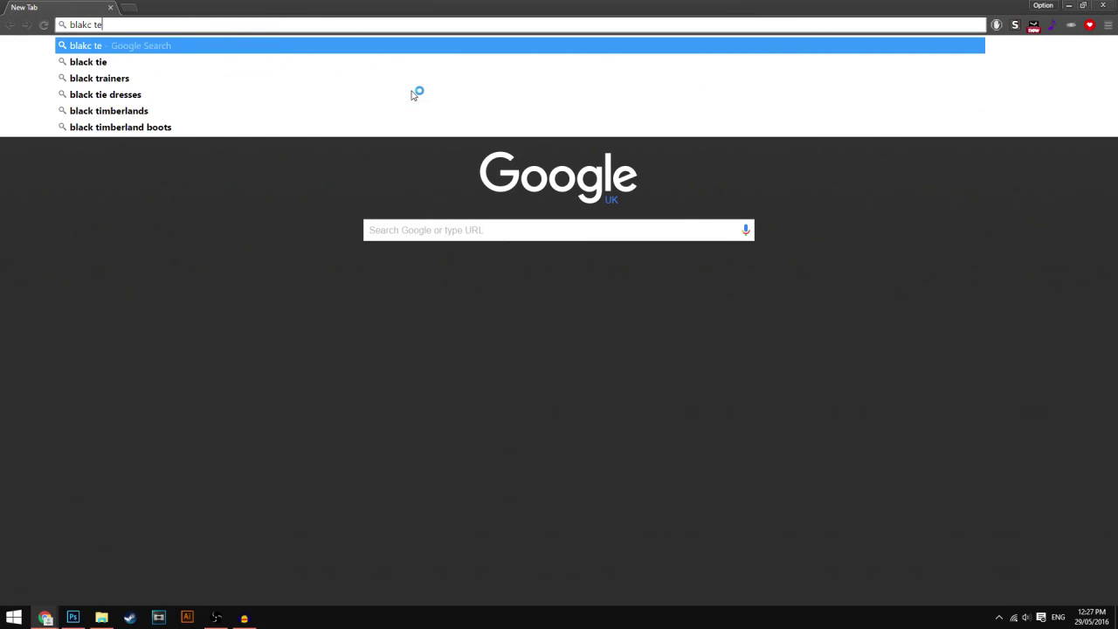
{"action": "type", "text": "ck textur"}
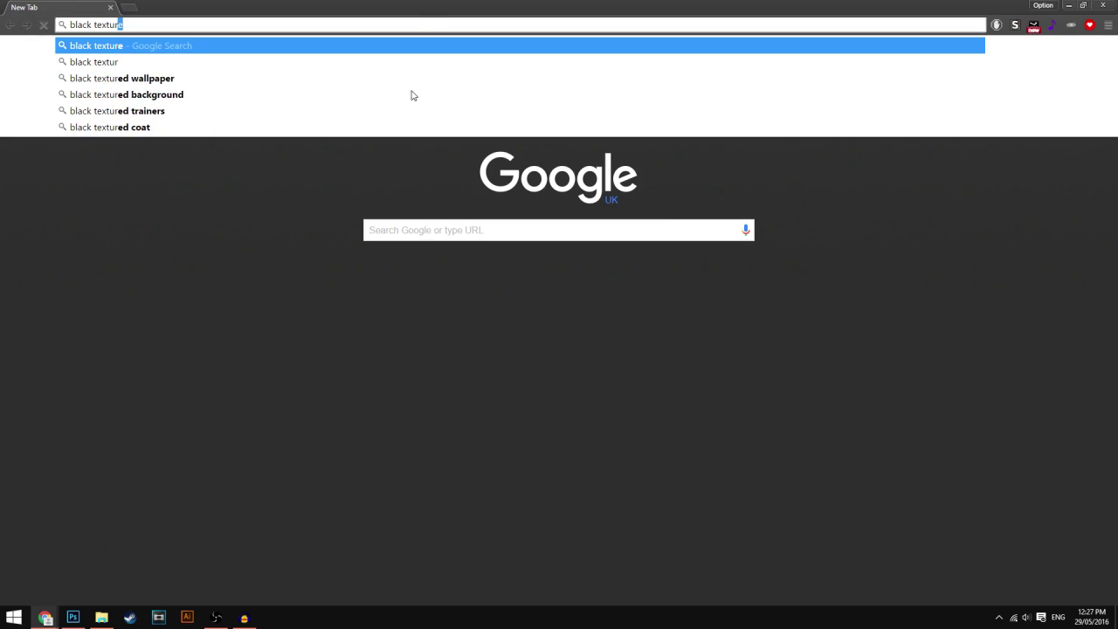
{"action": "key", "text": "Return"}
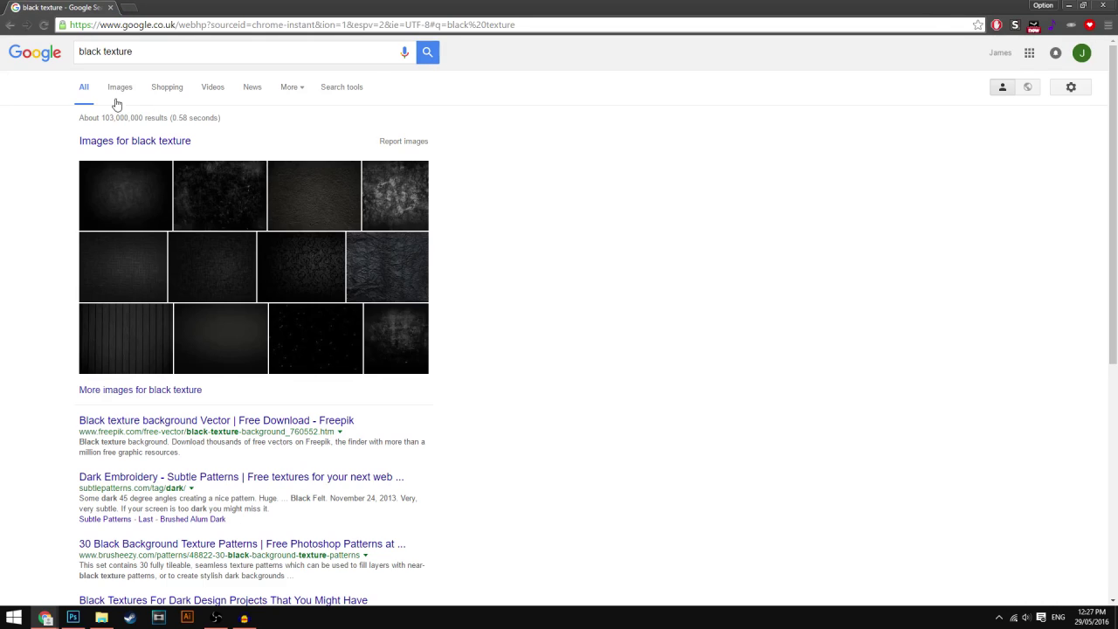
{"action": "left_click", "coordinate": [135, 110]}
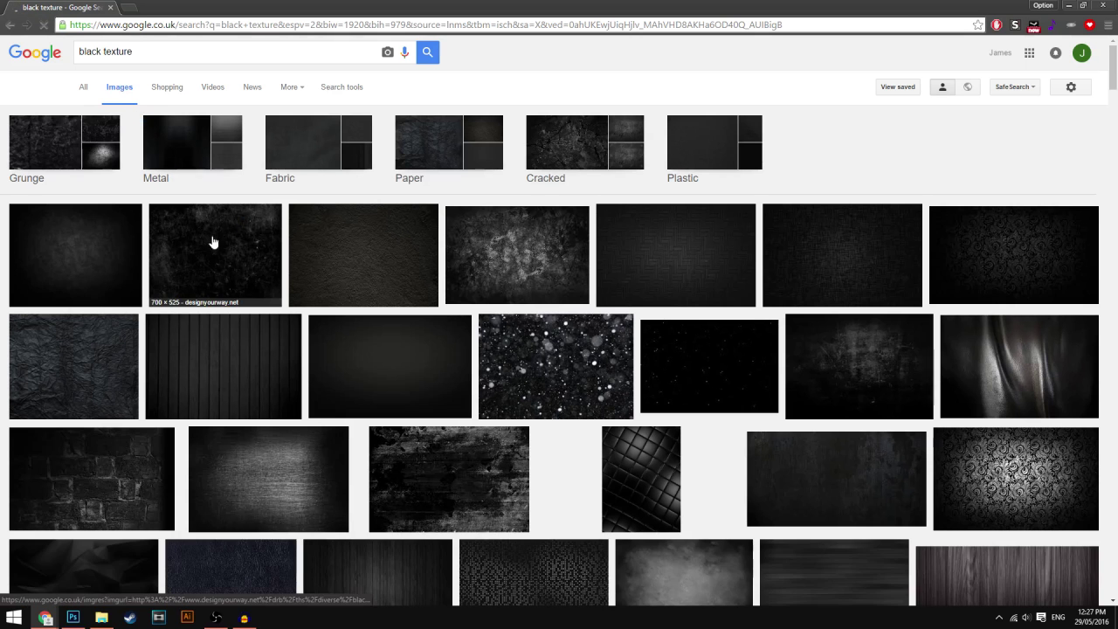
{"action": "left_click", "coordinate": [220, 235]}
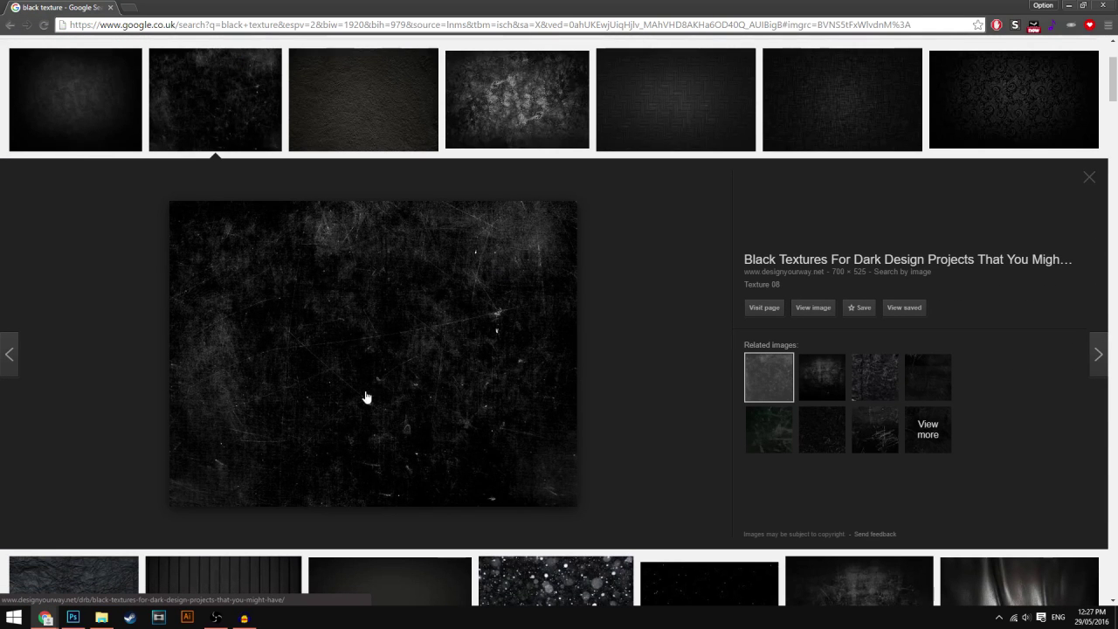
- Back in Photoshop, duplicate the Texture (10) layer into the top of Group 1 and make that group visible
{"action": "left_click", "coordinate": [74, 618]}
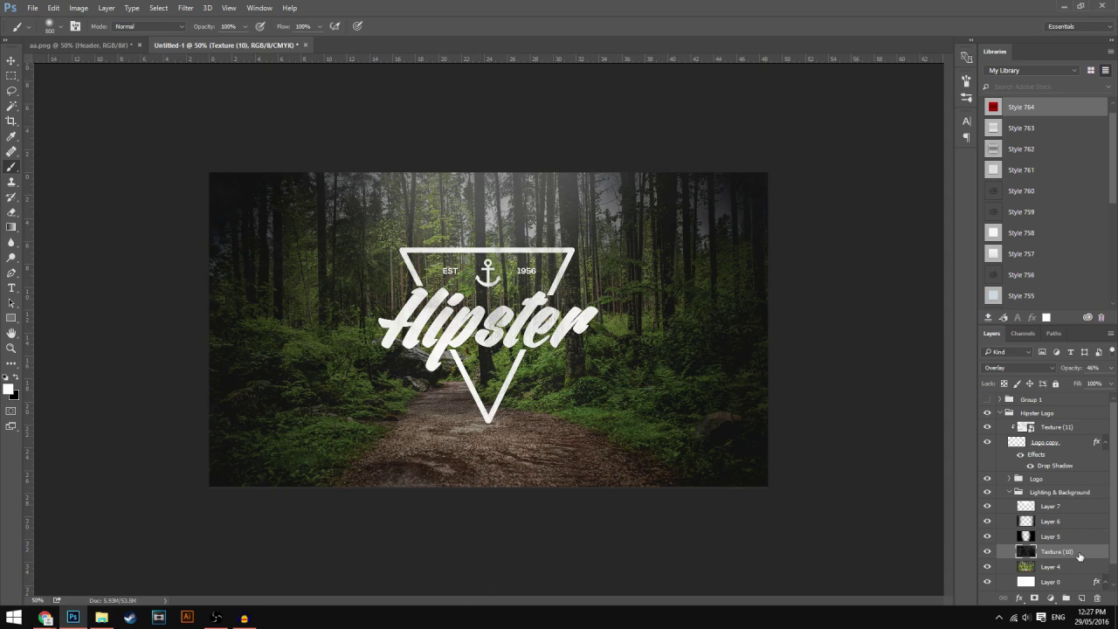
{"action": "key", "text": "ctrl+j"}
{"action": "left_click_drag", "start_coordinate": [1080, 556], "coordinate": [1060, 402]}
{"action": "left_click", "coordinate": [1002, 412]}
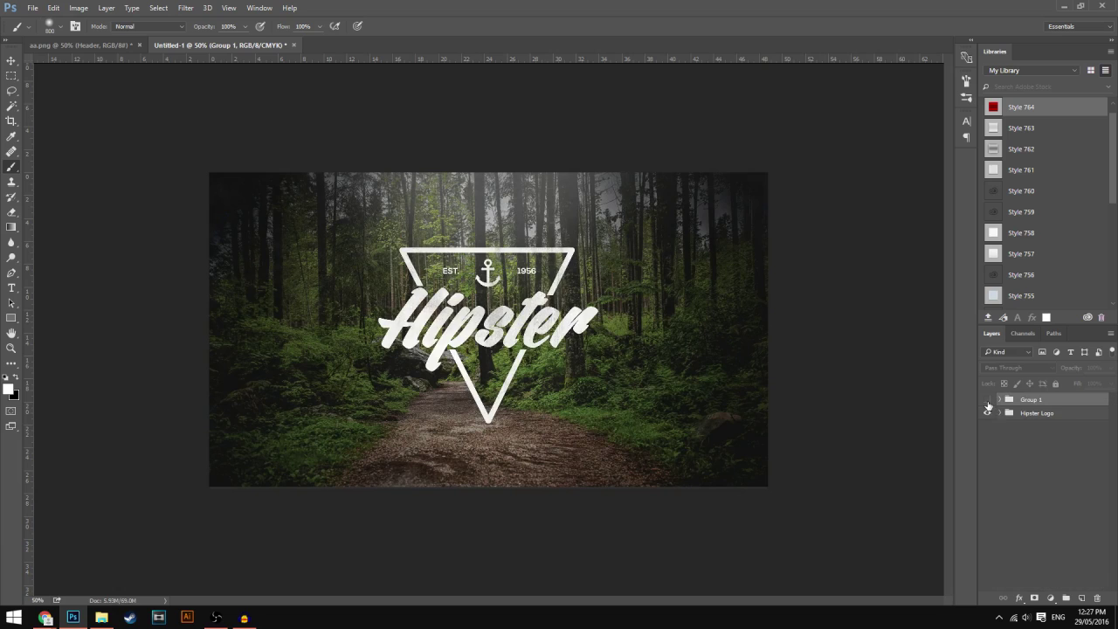
{"action": "left_click", "coordinate": [987, 400]}
{"action": "left_click", "coordinate": [1001, 399]}
{"action": "left_click", "coordinate": [1090, 415]}
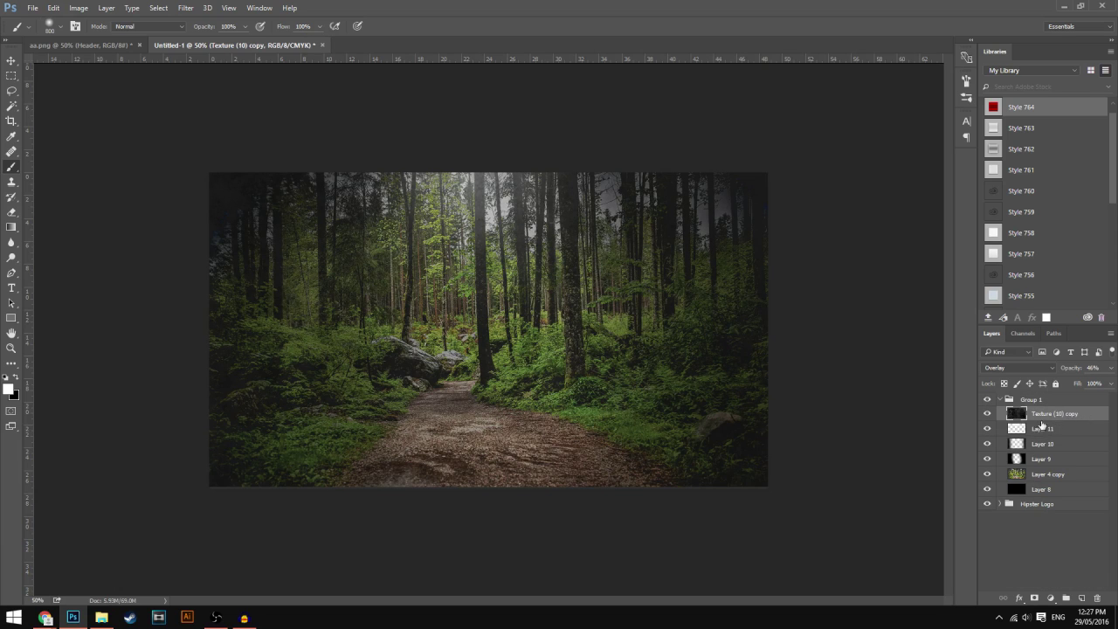
- Compare the forest image with and without the Texture (10) copy layer and check that layer's blend mode
{"action": "left_click", "coordinate": [1001, 399]}
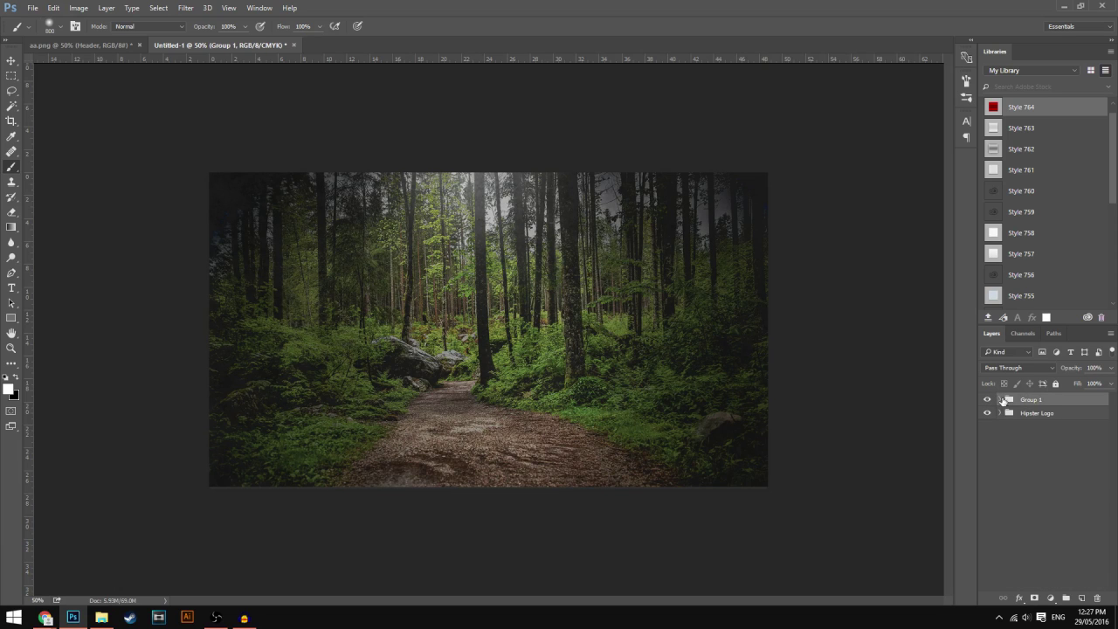
{"action": "left_click", "coordinate": [1001, 399]}
{"action": "left_click", "coordinate": [1047, 416]}
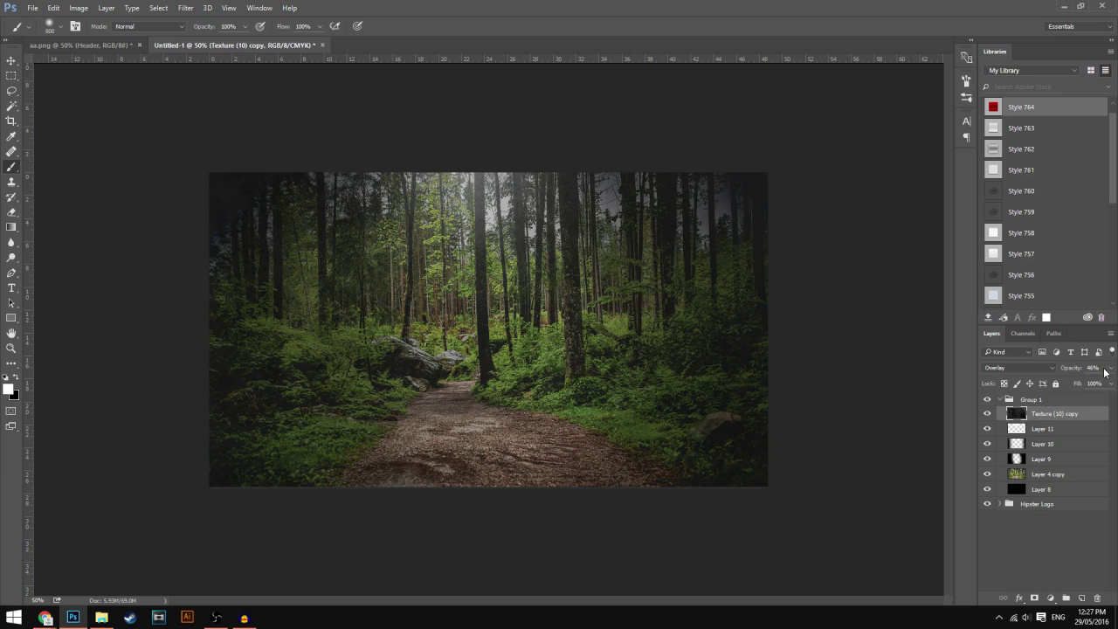
{"action": "left_click", "coordinate": [987, 414]}
{"action": "left_click", "coordinate": [987, 414]}
{"action": "left_click", "coordinate": [987, 416]}
{"action": "left_click", "coordinate": [987, 416]}
{"action": "left_click", "coordinate": [987, 415]}
{"action": "left_click", "coordinate": [1007, 368]}
{"action": "left_click", "coordinate": [1007, 369]}
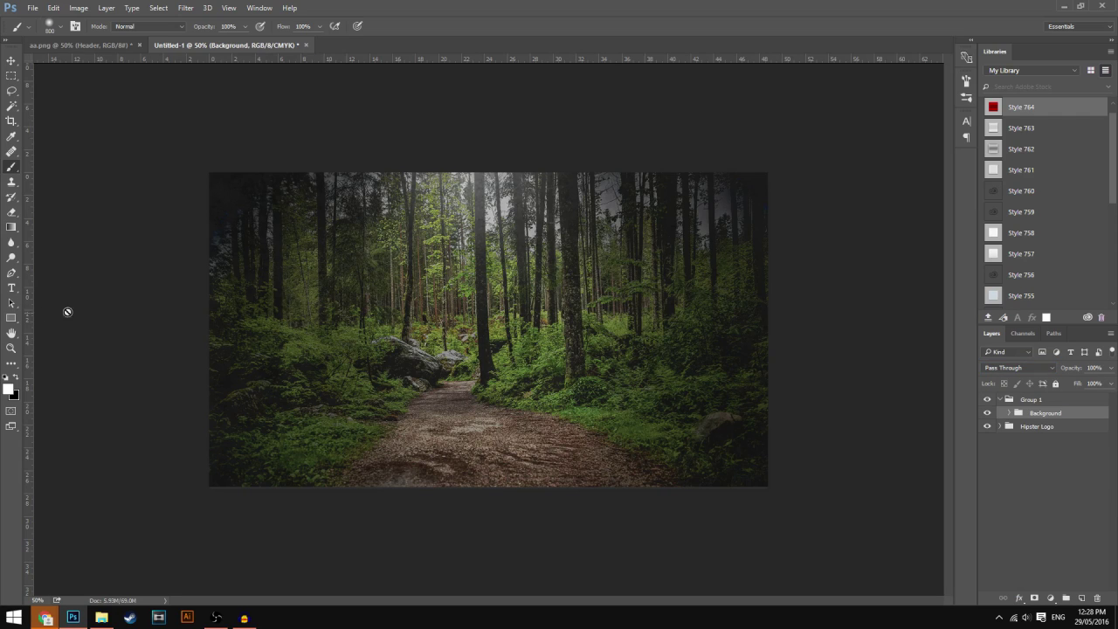
- Ready the Type tool, leave the old Hipster text unedited, and collapse and hide the Hipster Logo group
{"action": "left_click", "coordinate": [12, 288]}
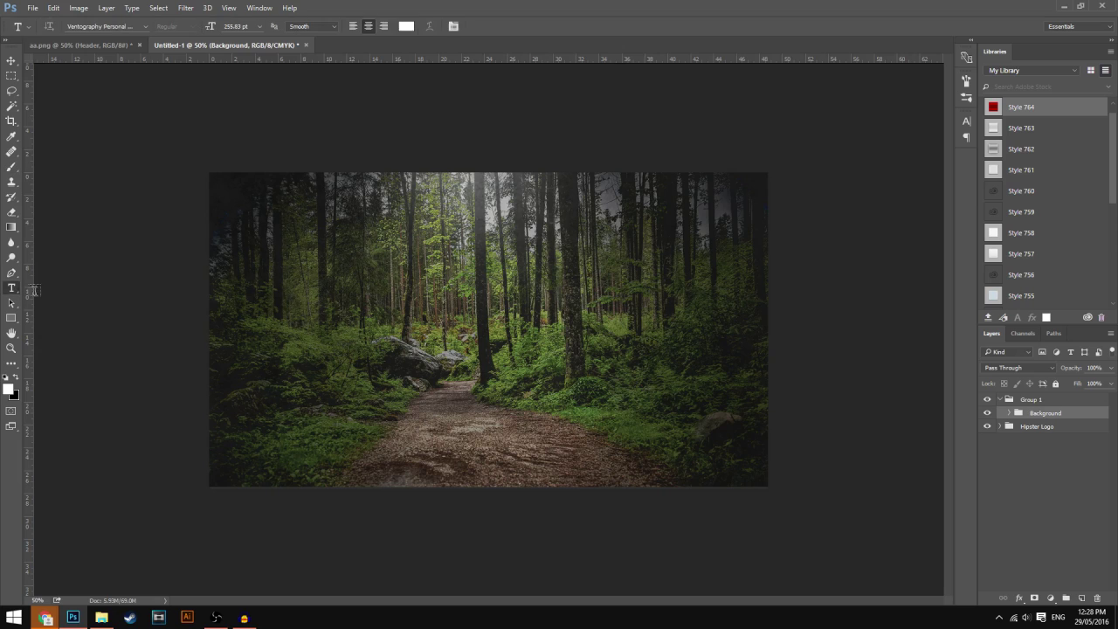
{"action": "left_click", "coordinate": [472, 392]}
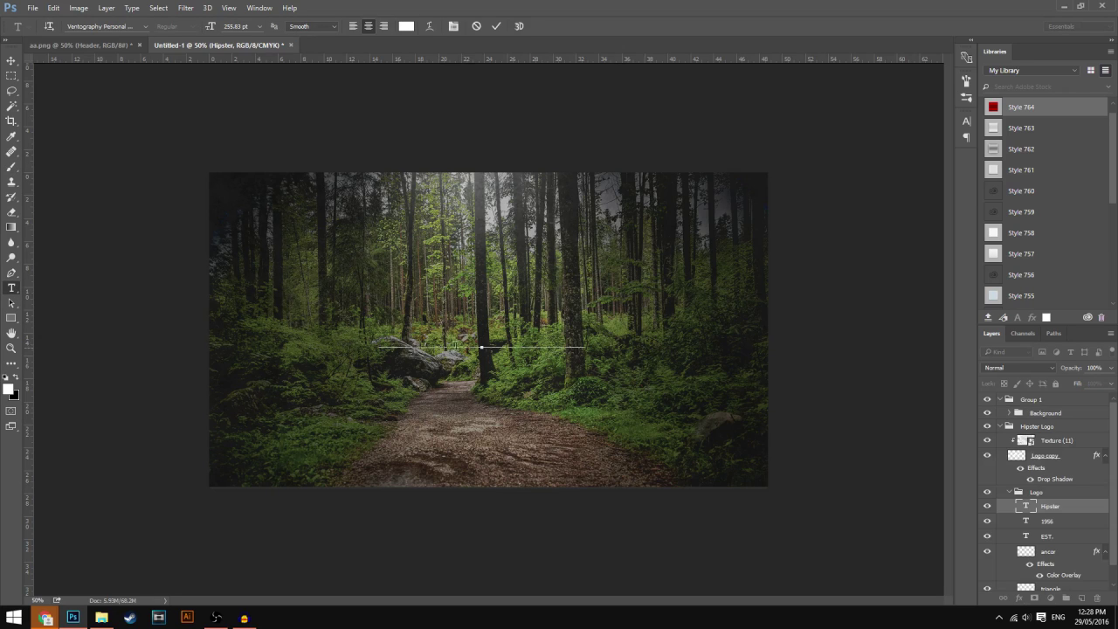
{"action": "left_click", "coordinate": [1008, 494]}
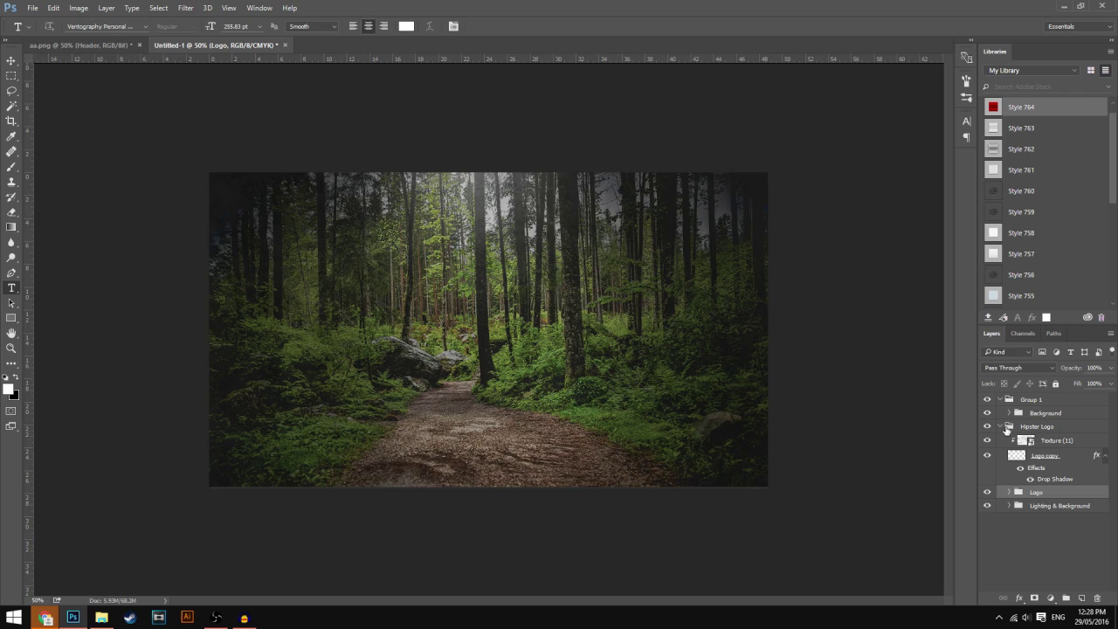
{"action": "left_click", "coordinate": [1007, 428]}
{"action": "left_click", "coordinate": [1004, 426]}
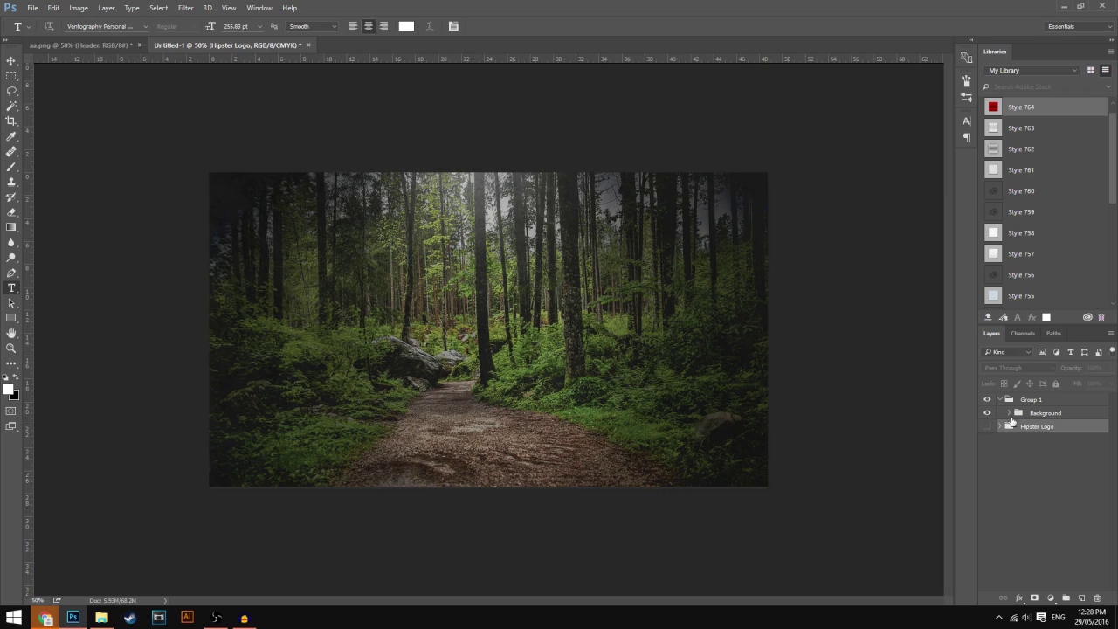
- Add a new group named Logo above the Background group inside Group 1
{"action": "left_click_drag", "start_coordinate": [1051, 414], "coordinate": [1066, 598]}
{"action": "double_click", "coordinate": [1039, 413]}
{"action": "key", "text": "BackSpace"}
{"action": "type", "text": "Logo"}
{"action": "key", "text": "Return"}
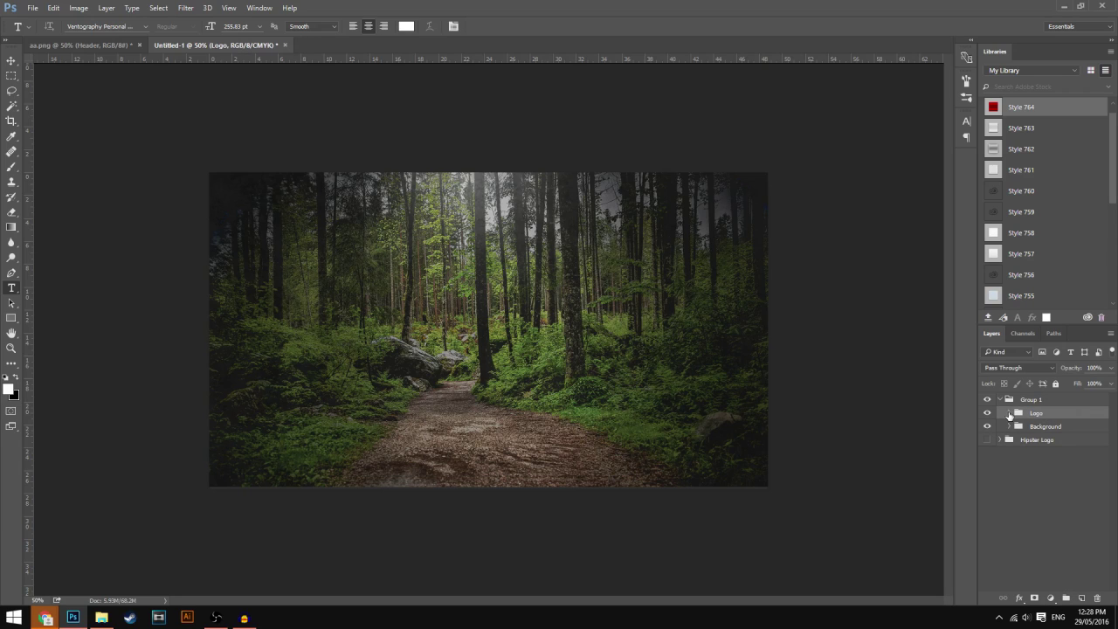
- Add the white text "Hipster" at 255.83 pt in the Vertography Personal font inside the Logo group
{"action": "left_click", "coordinate": [428, 252]}
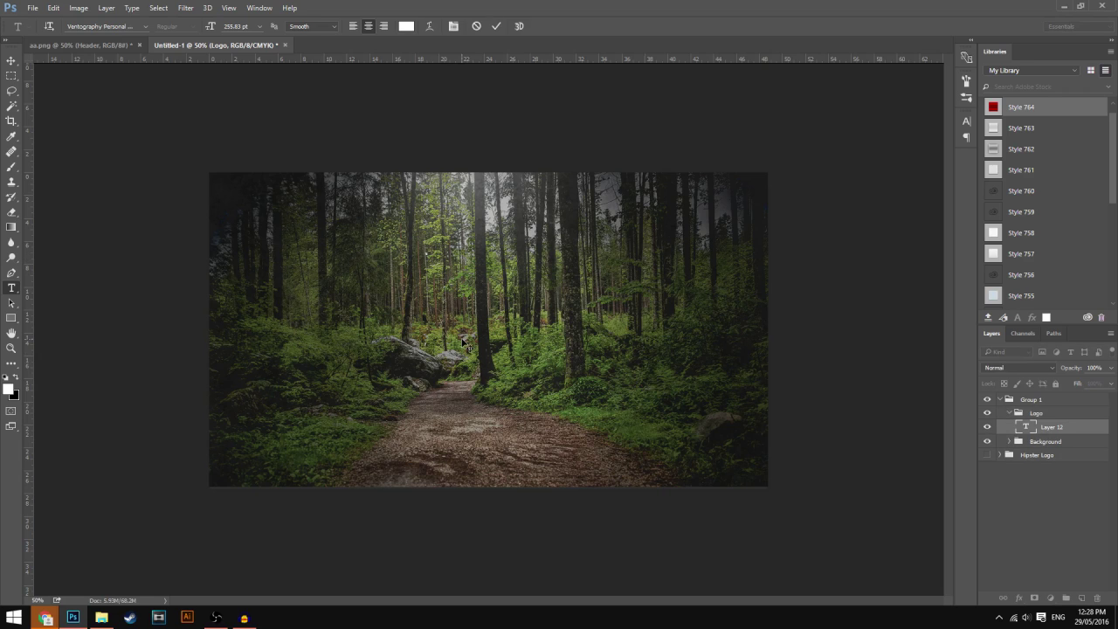
{"action": "type", "text": "Hipster"}
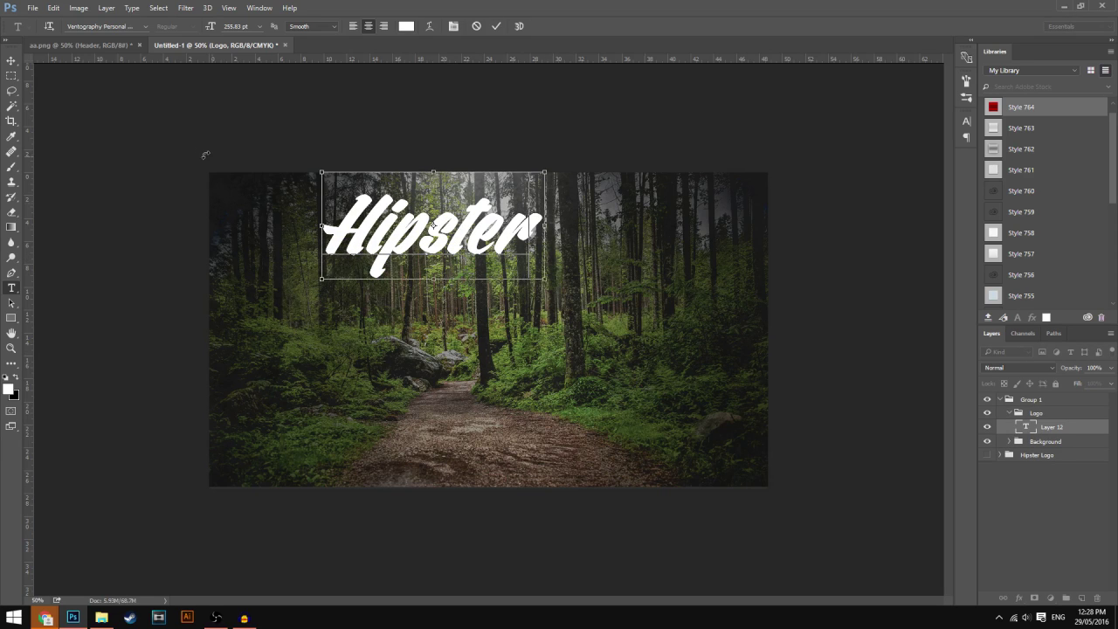
{"action": "key", "text": "ctrl+a"}
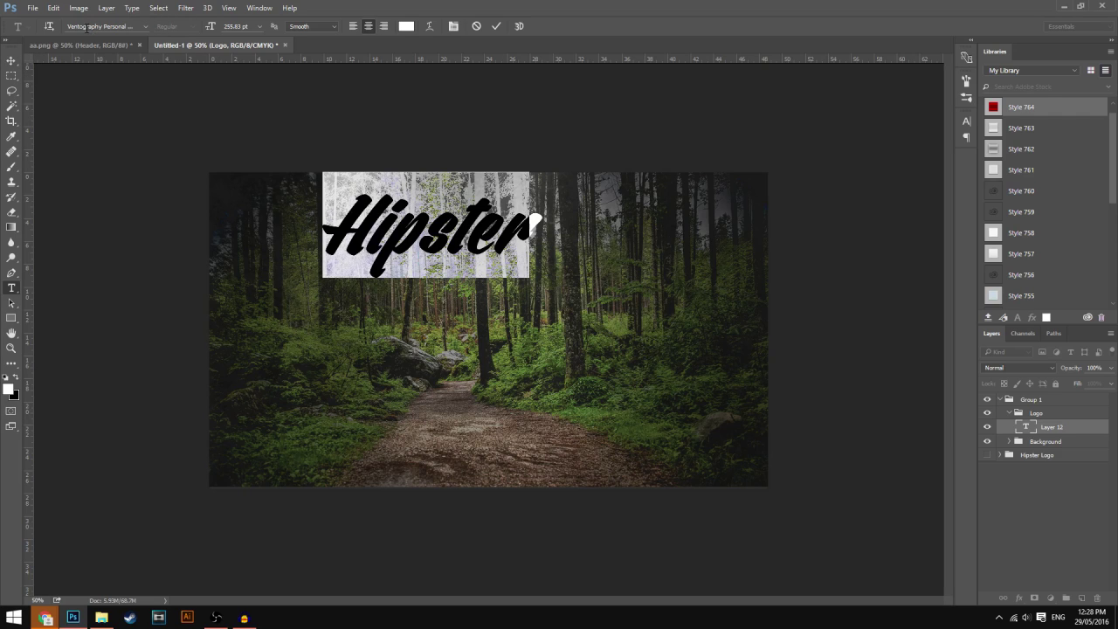
{"action": "left_click", "coordinate": [87, 27]}
{"action": "left_click", "coordinate": [11, 60]}
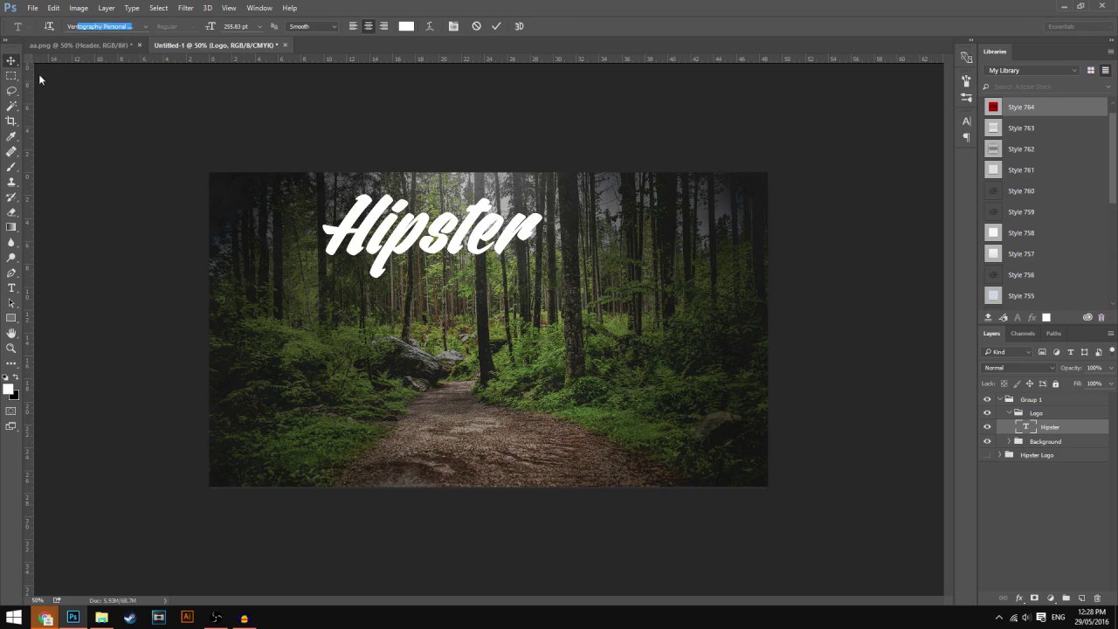
- Move the Hipster text to the centre of the forest image
{"action": "left_click_drag", "start_coordinate": [469, 206], "coordinate": [530, 300]}
{"action": "left_click", "coordinate": [594, 329], "text": "ctrl"}
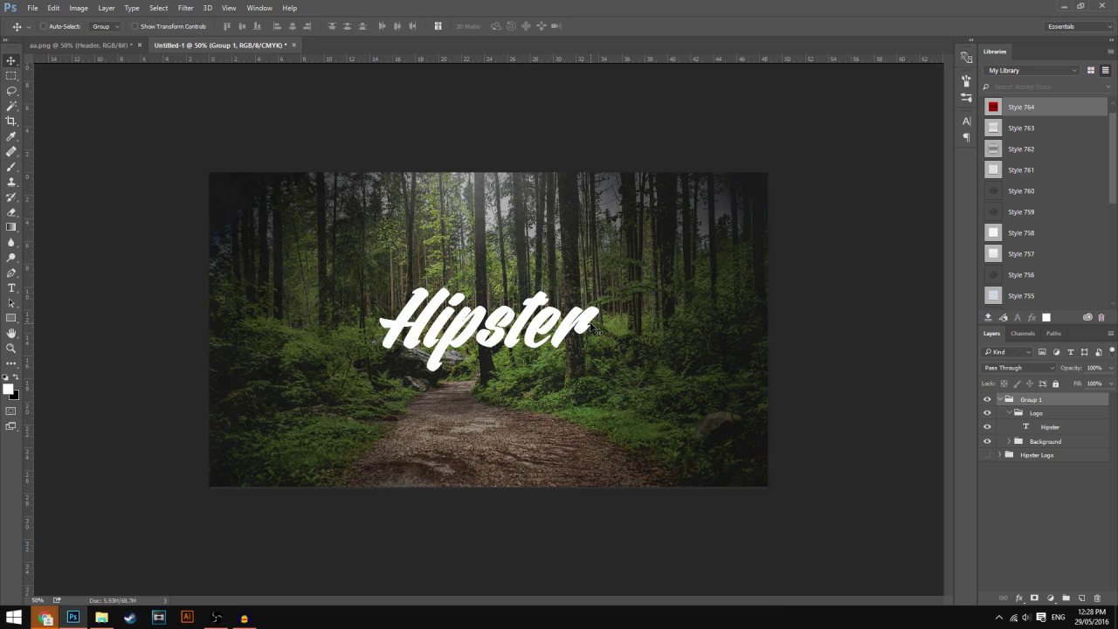
{"action": "key", "text": "ctrl+minus"}
{"action": "key", "text": "ctrl+minus"}
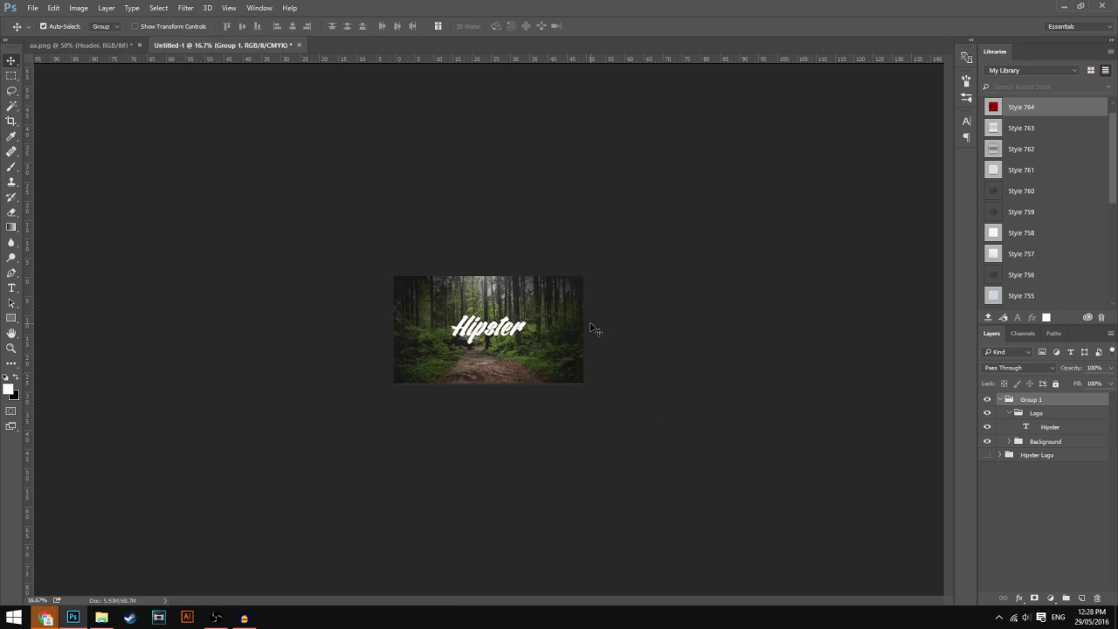
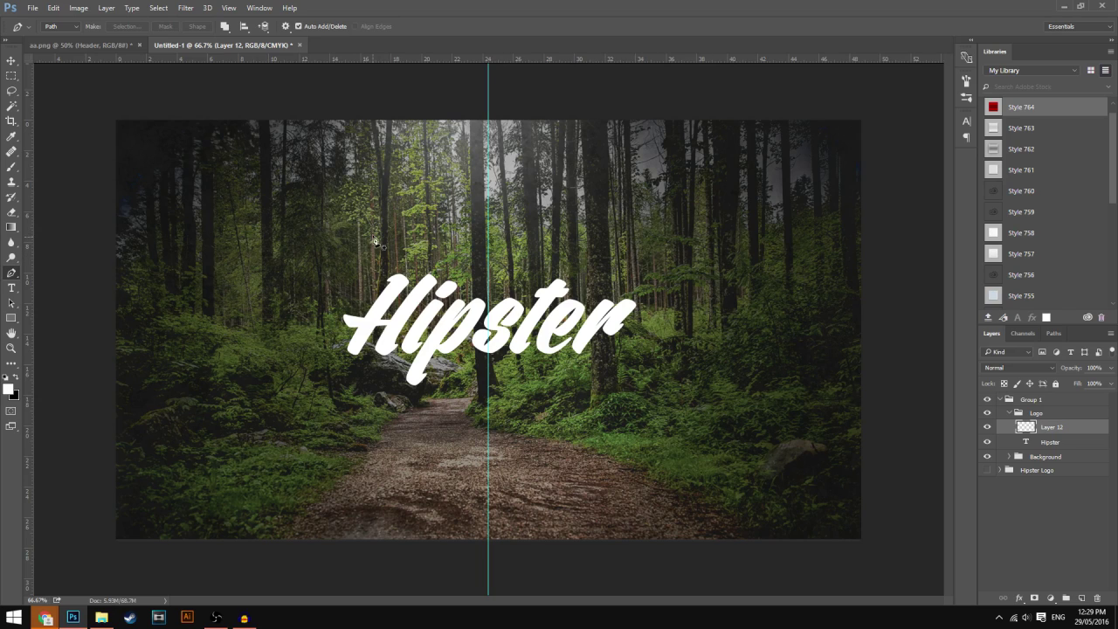
{"action": "left_click", "coordinate": [365, 235]}
{"action": "left_click", "coordinate": [607, 235]}
{"action": "key", "text": "ctrl+z"}
{"action": "left_click", "coordinate": [597, 235]}
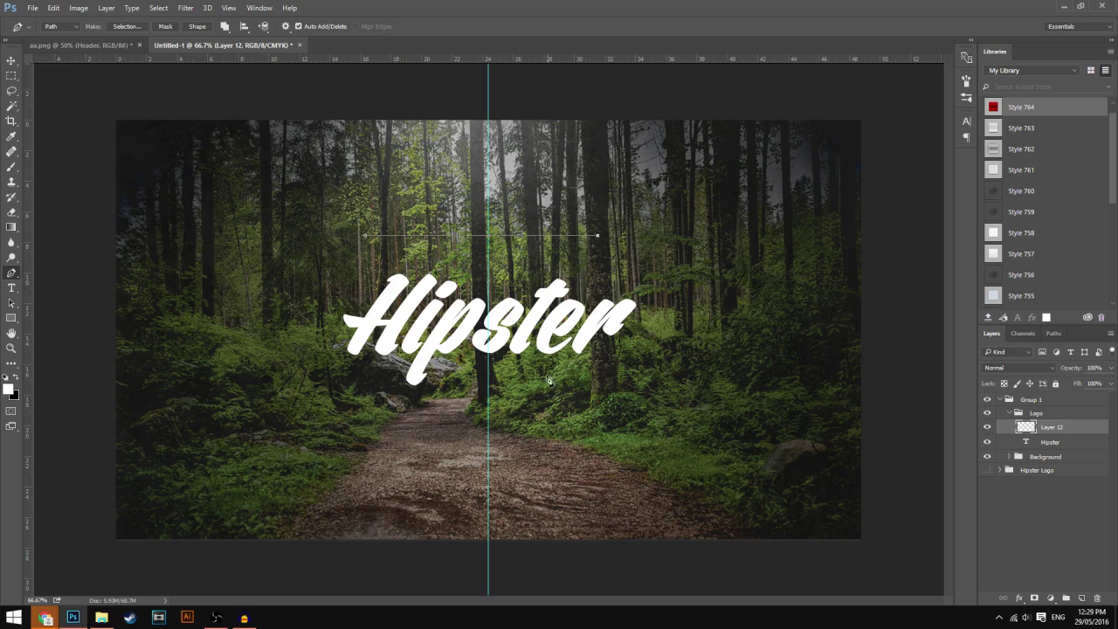
{"action": "left_click", "coordinate": [489, 447]}
{"action": "left_click", "coordinate": [366, 237]}
{"action": "key", "text": "ctrl+alt+z"}
{"action": "key", "text": "ctrl+alt+z"}
{"action": "key", "text": "ctrl+alt+z"}
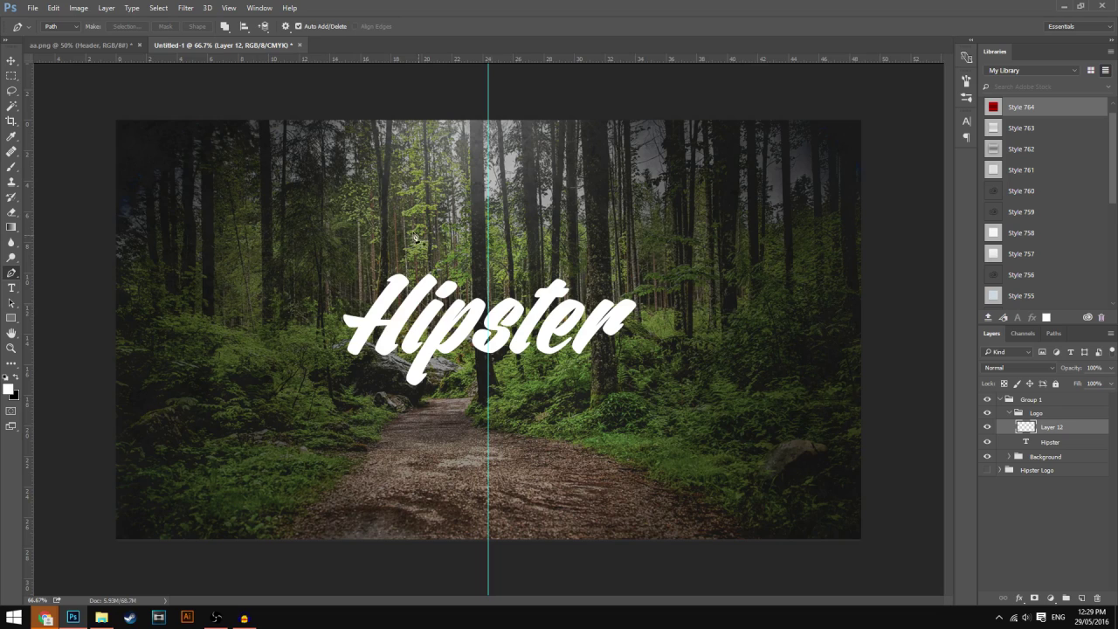
{"action": "key", "text": "ctrl+alt+z"}
- Draw a closed, downward-pointing triangle path centred on the guide with the Pen tool and turn it into an anti-aliased selection with 0 px feather
{"action": "left_click", "coordinate": [595, 240]}
{"action": "left_click", "coordinate": [489, 450]}
{"action": "left_click", "coordinate": [374, 248]}
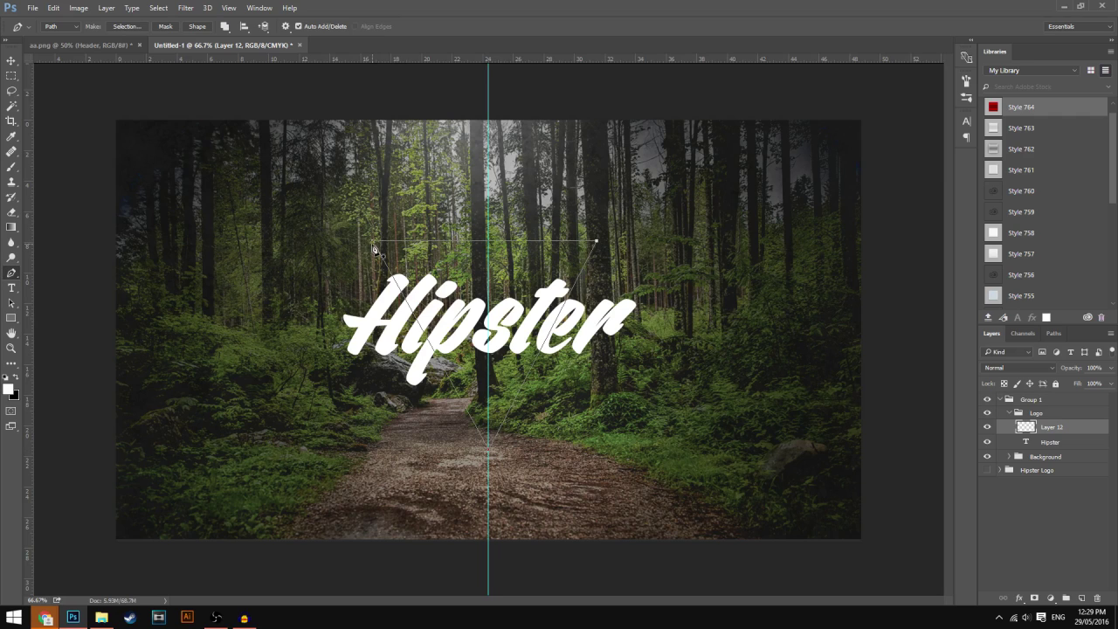
{"action": "right_click", "coordinate": [522, 341]}
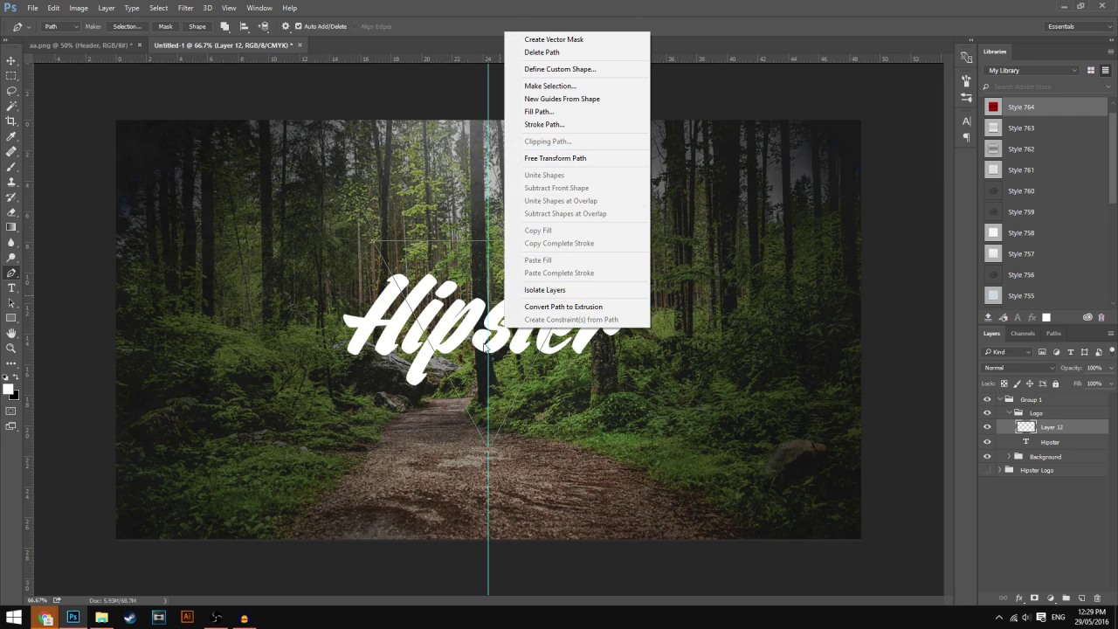
{"action": "left_click", "coordinate": [559, 89]}
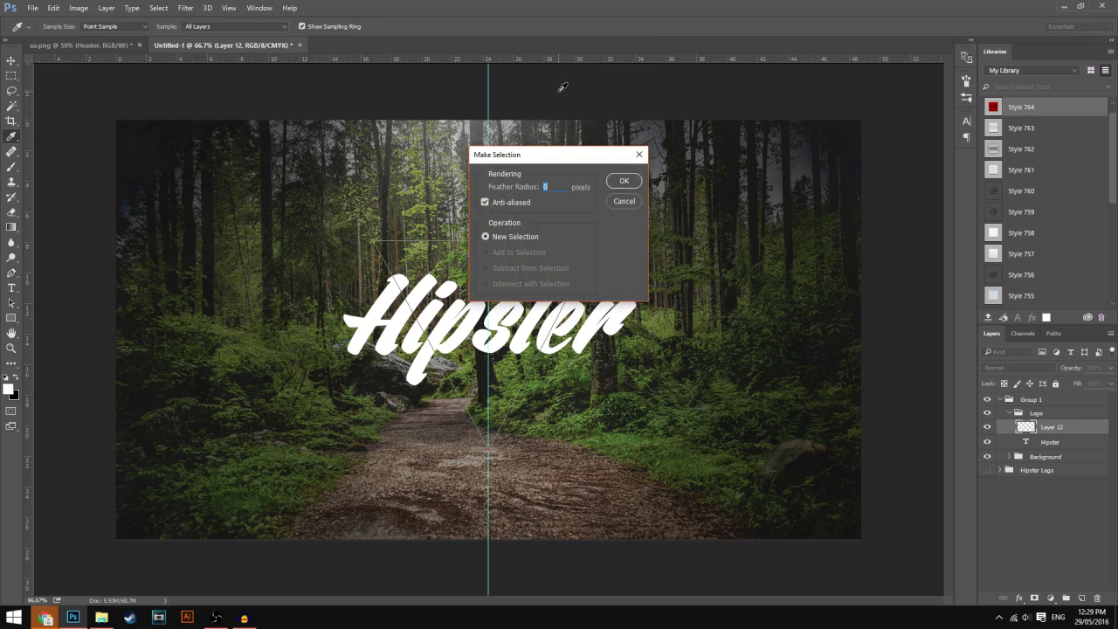
{"action": "key", "text": "Return"}
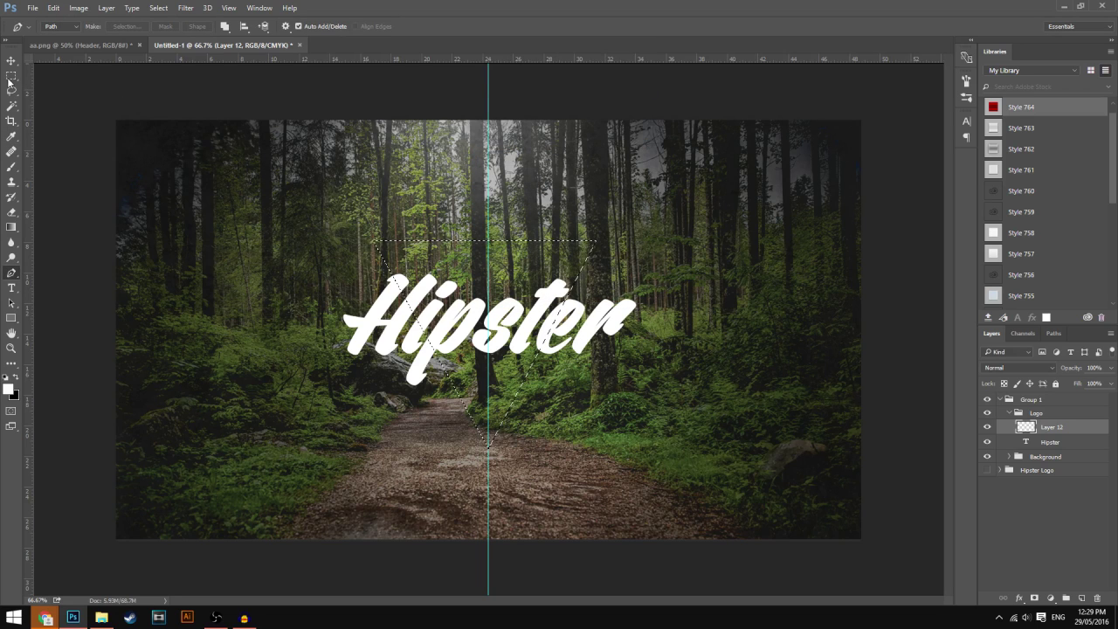
- Stroke the triangular selection on Layer 12 with a 17 px white line located at the centre, and deselect
{"action": "left_click", "coordinate": [11, 77]}
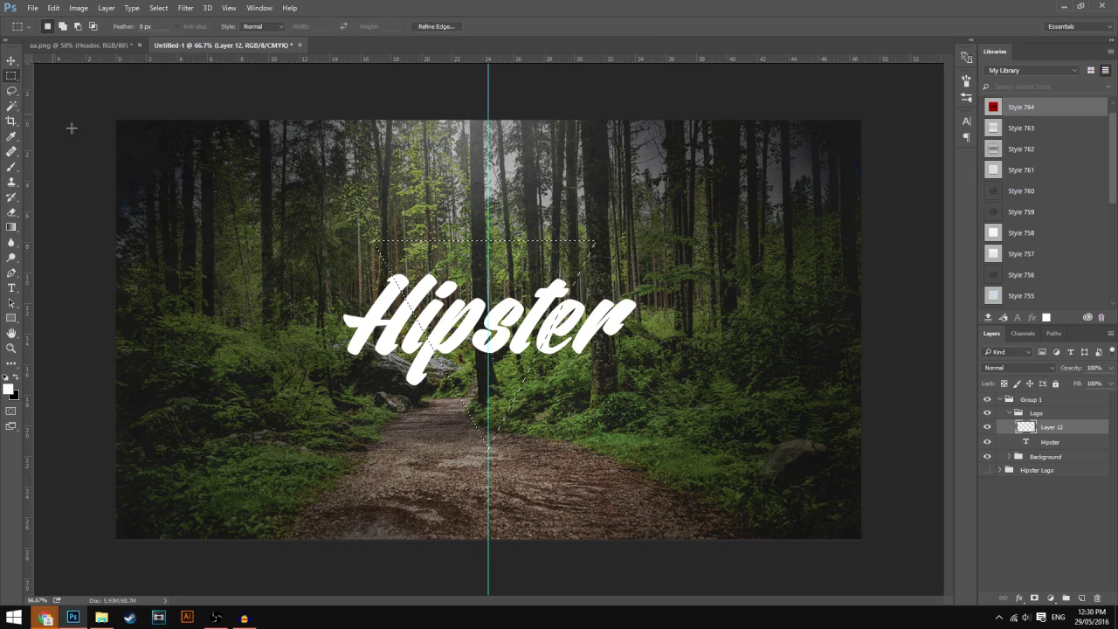
{"action": "right_click", "coordinate": [511, 299]}
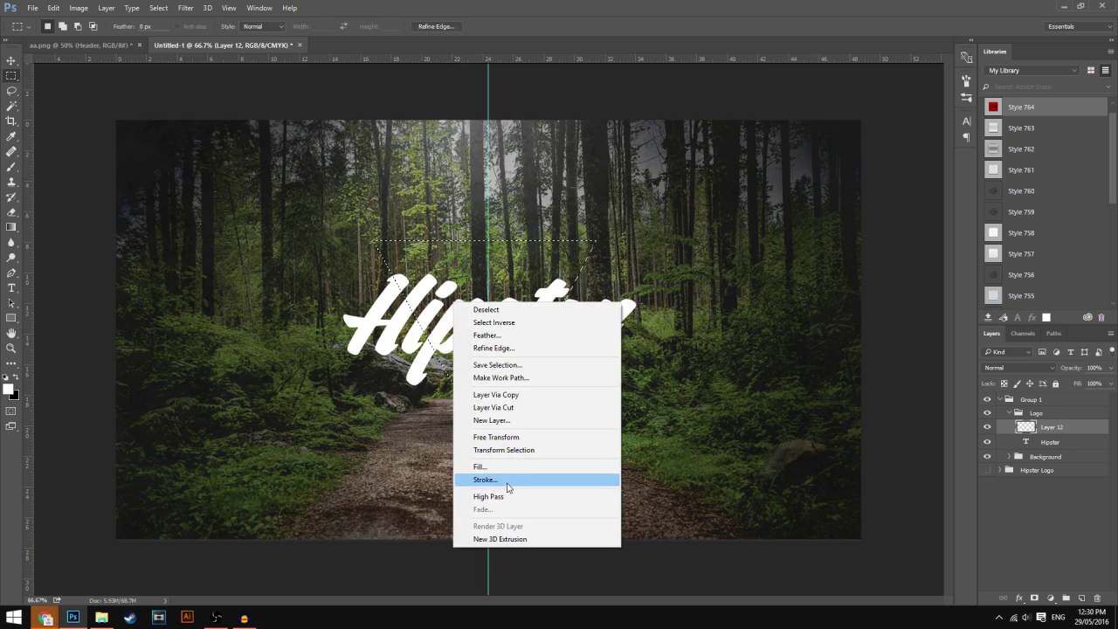
{"action": "left_click", "coordinate": [512, 478]}
{"action": "left_click_drag", "start_coordinate": [534, 153], "coordinate": [571, 187]}
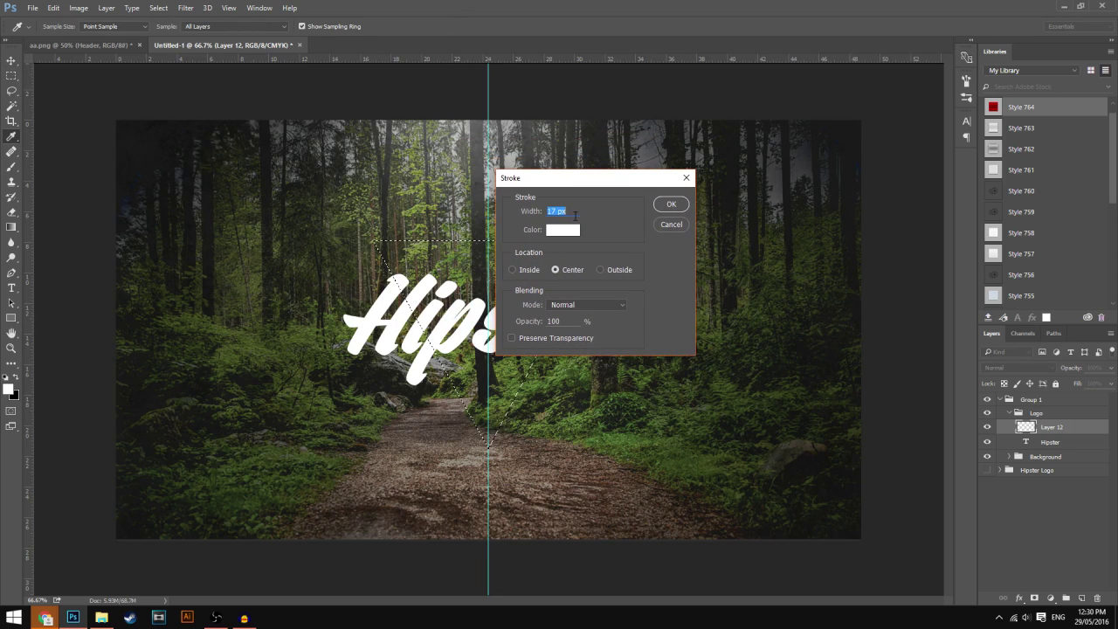
{"action": "left_click", "coordinate": [564, 211]}
{"action": "left_click", "coordinate": [669, 205]}
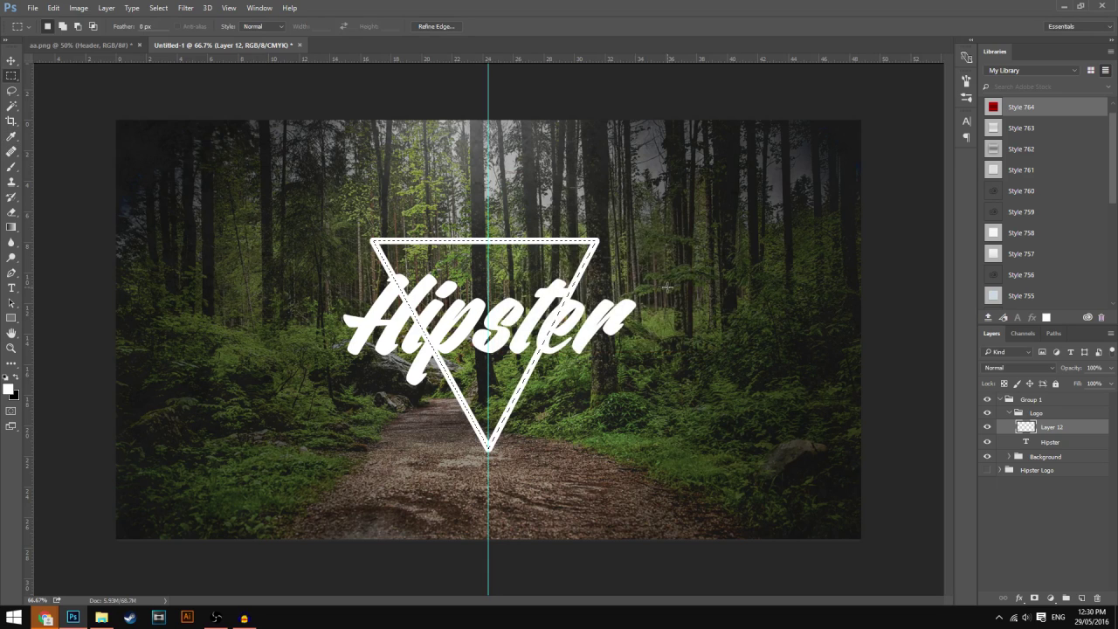
{"action": "key", "text": "ctrl+d"}
- Hide the guides and nudge the triangle outline slightly upward behind the Hipster lettering
{"action": "key", "text": "ctrl+minus"}
{"action": "key", "text": "ctrl+semicolon"}
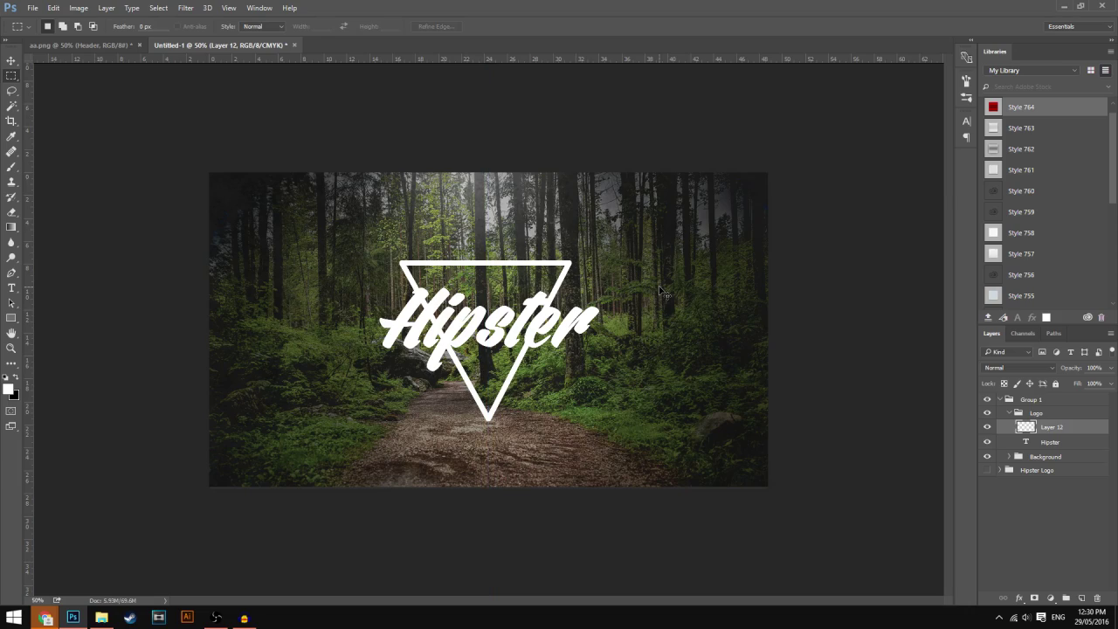
{"action": "key", "text": "ctrl+minus"}
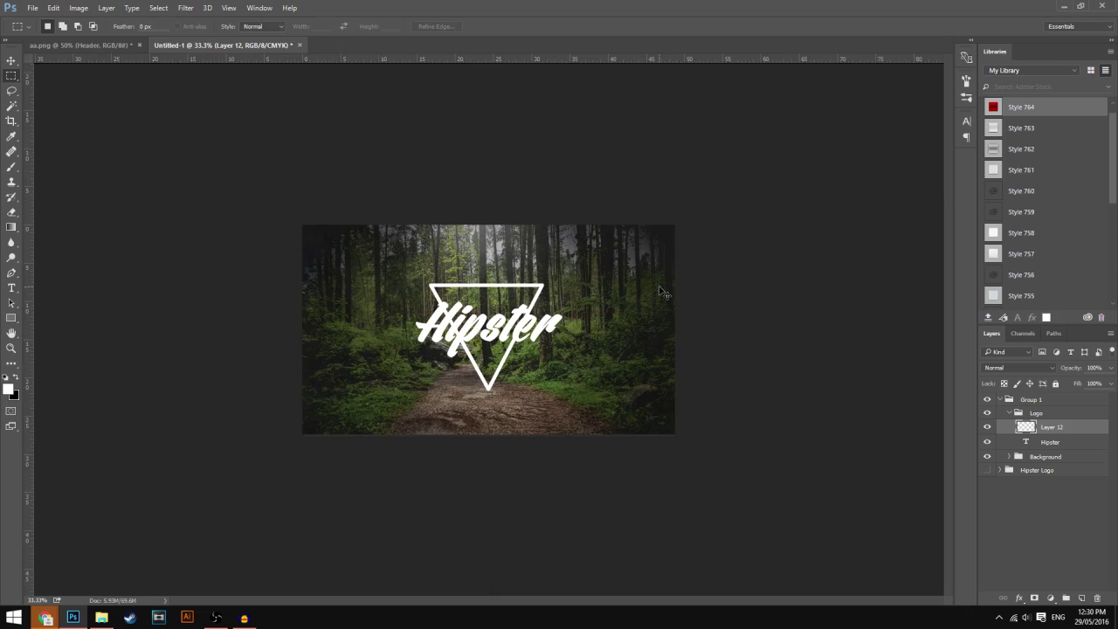
{"action": "key", "text": "ctrl+plus"}
{"action": "key", "text": "ctrl+0"}
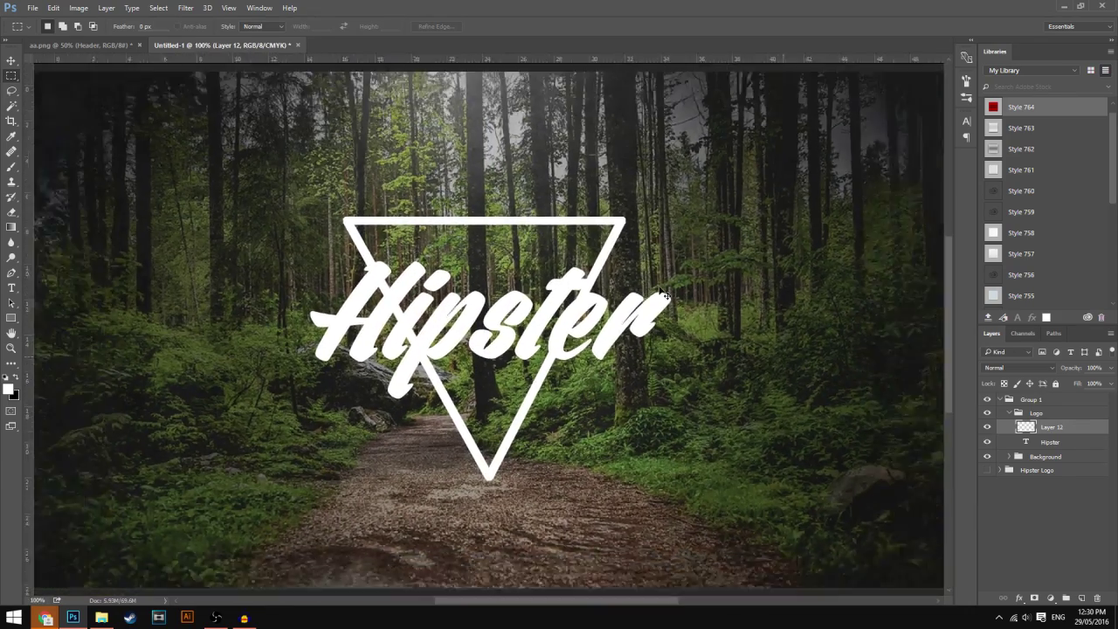
{"action": "key", "text": "ctrl+minus"}
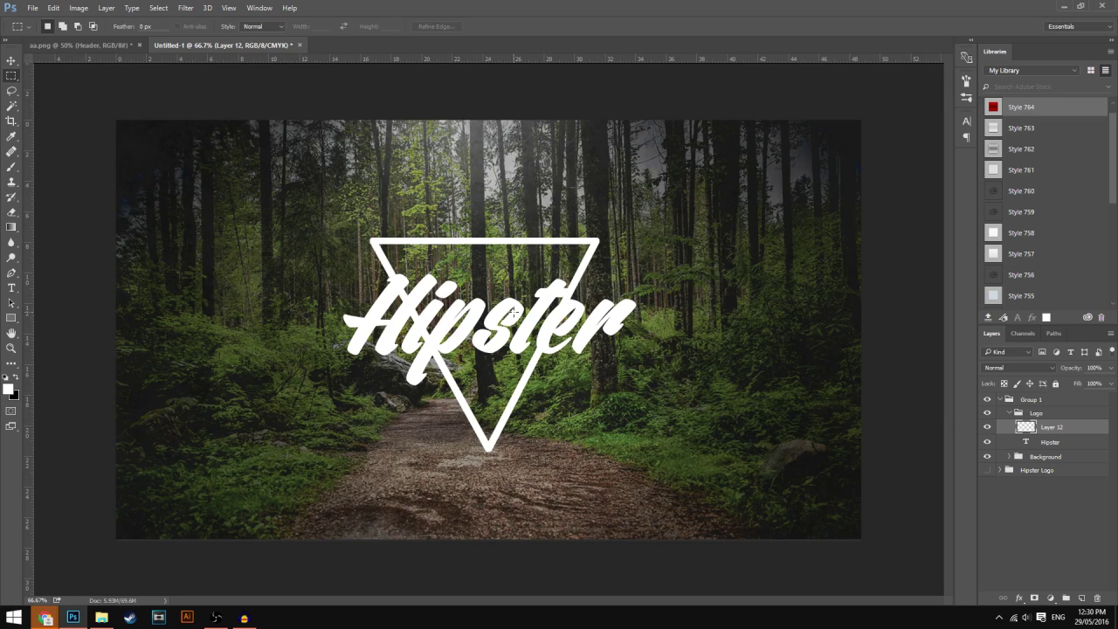
{"action": "key", "text": "v"}
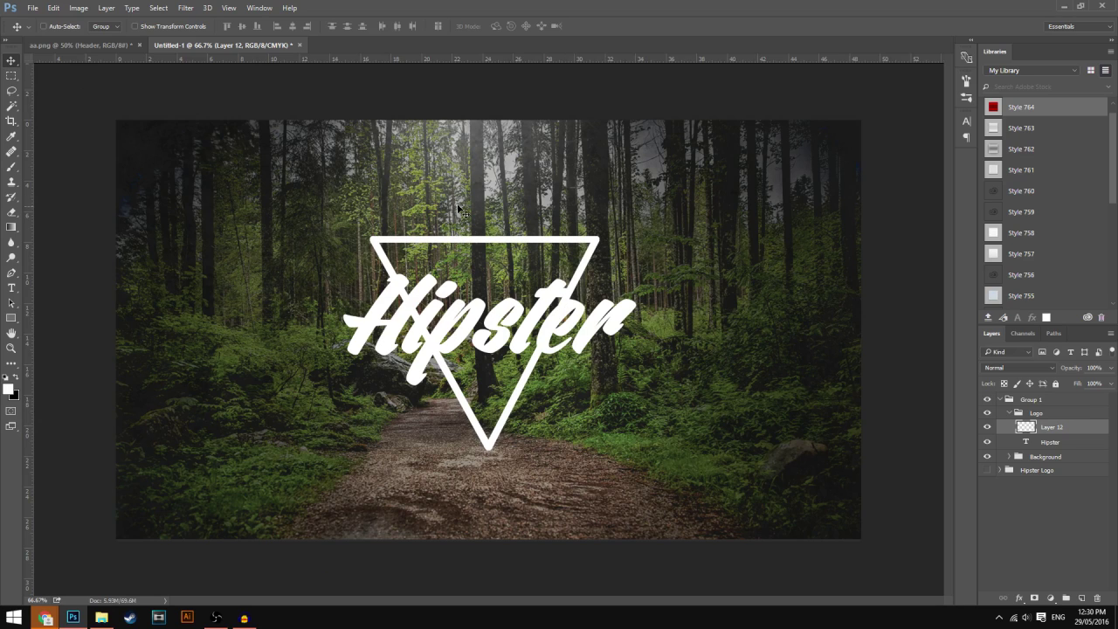
{"action": "key", "text": "ctrl"}
{"action": "key", "text": "ctrl+1"}
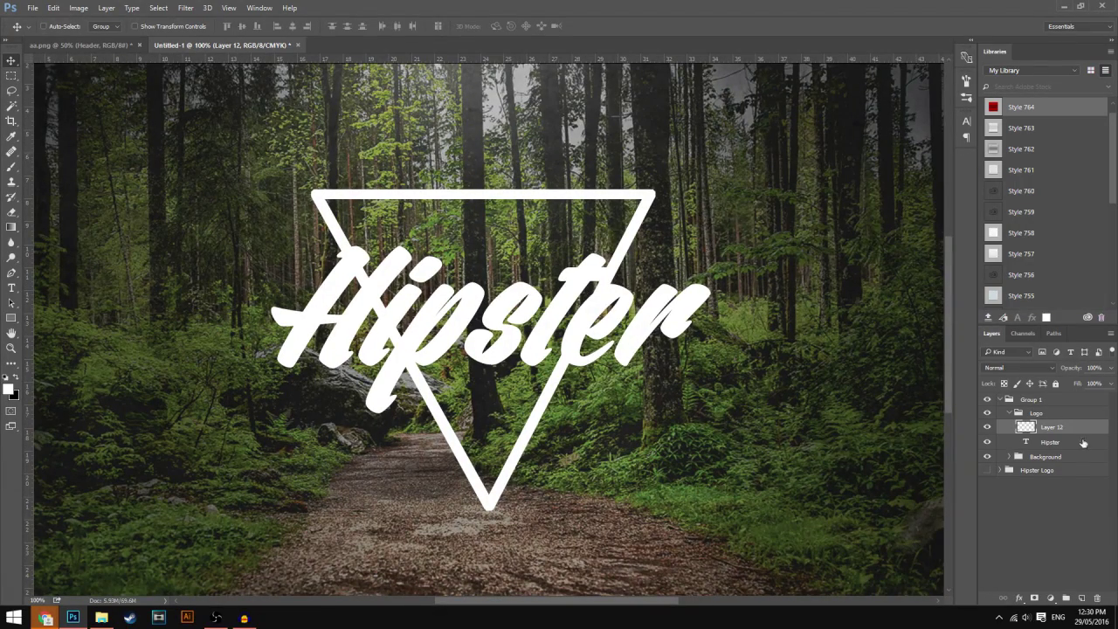
- Start a Pen path with a short segment crossing the triangle's left side just above the H of Hipster
{"action": "left_click", "coordinate": [11, 272]}
{"action": "key", "text": "ctrl+plus"}
{"action": "scroll", "coordinate": [227, 262], "scroll_direction": "up", "scroll_amount": 2}
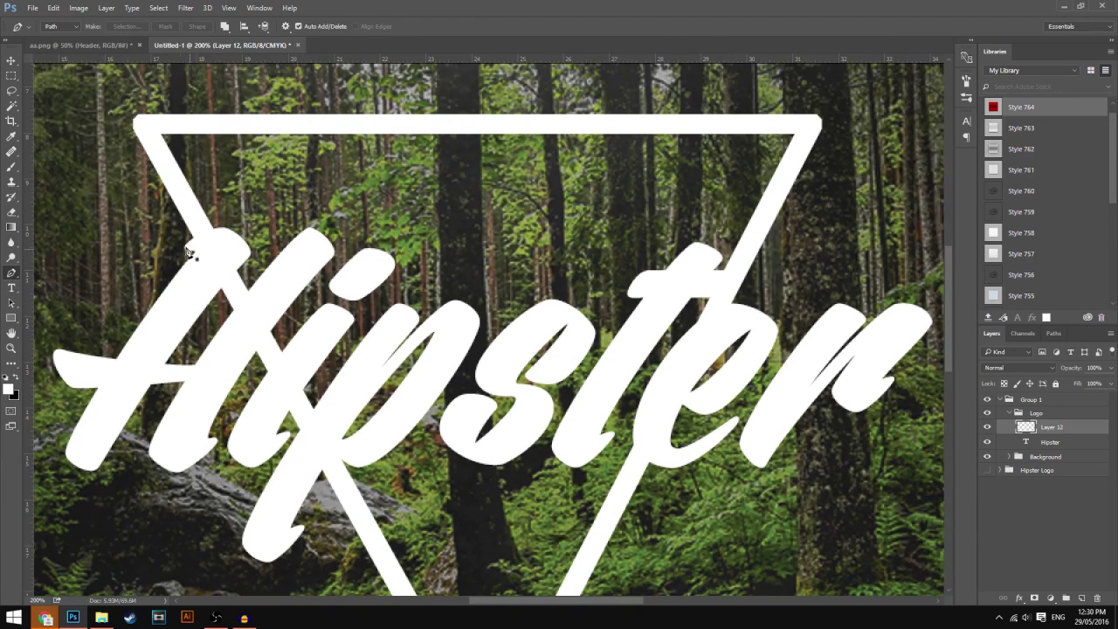
{"action": "left_click", "coordinate": [179, 228]}
{"action": "key", "text": "ctrl+z"}
{"action": "left_click_drag", "start_coordinate": [176, 223], "coordinate": [230, 223]}
- Turn on the original Hipster Logo group and briefly hide Group 1 to check where the triangle is cut around the lettering
{"action": "left_click", "coordinate": [988, 399]}
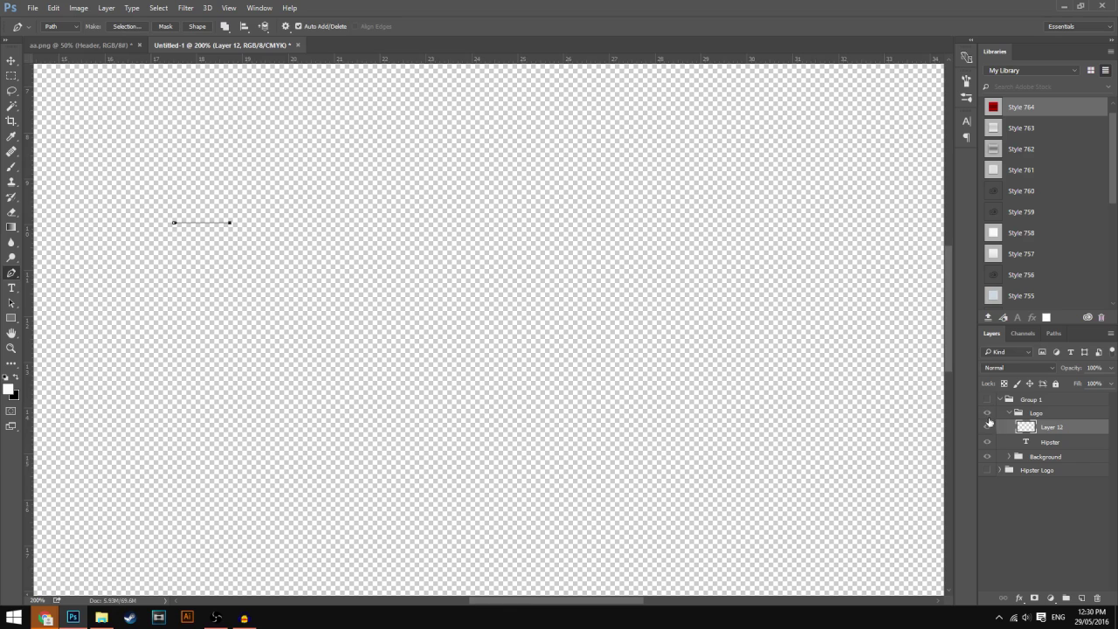
{"action": "left_click", "coordinate": [987, 470]}
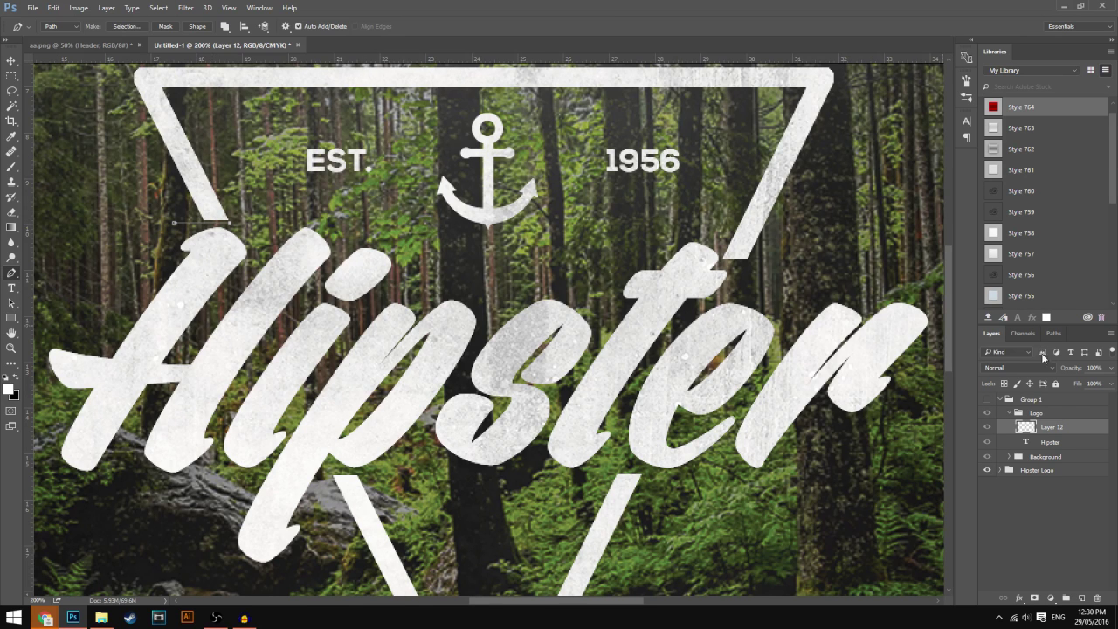
{"action": "left_click", "coordinate": [987, 399]}
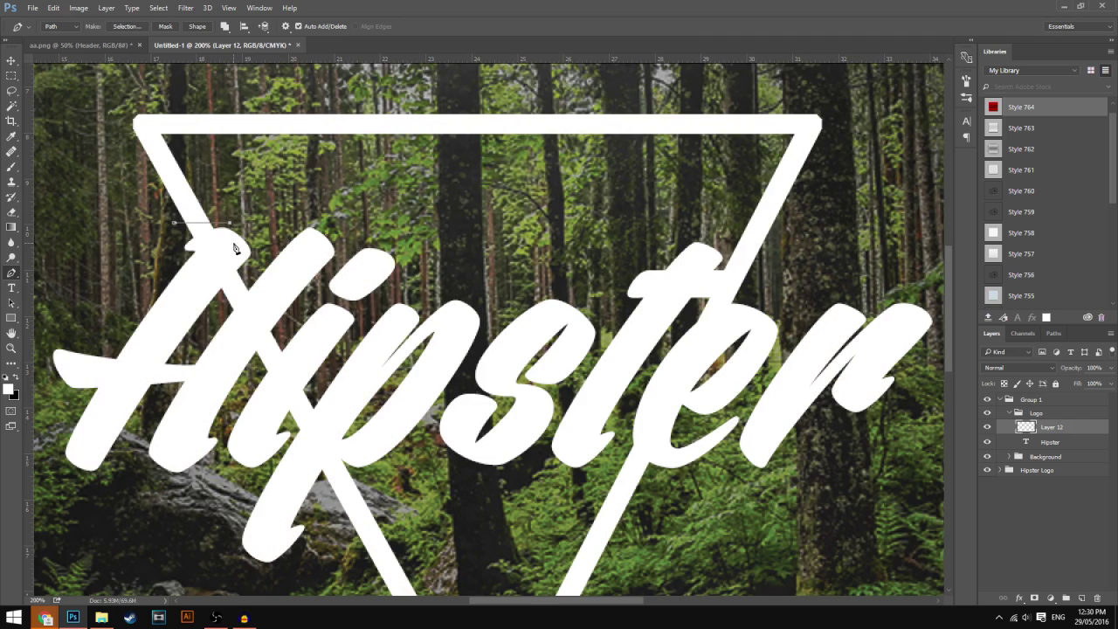
- Continue the Pen path above the t, across the triangle's right side, and back below the lettering to enclose the overlapping triangle lines
{"action": "left_click", "coordinate": [705, 232]}
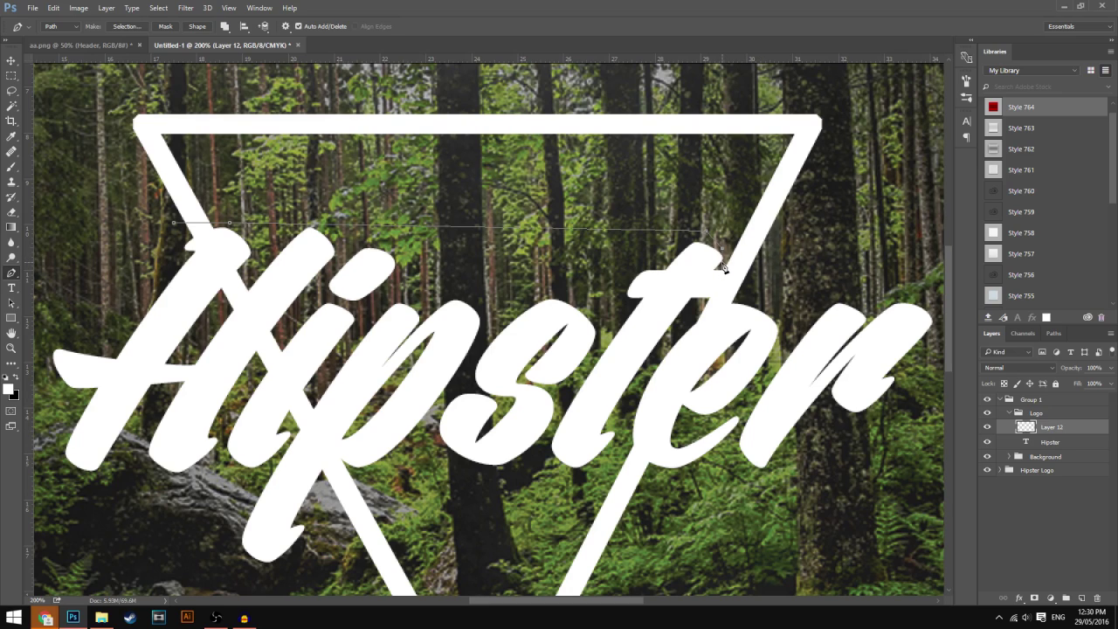
{"action": "left_click", "coordinate": [766, 261]}
{"action": "scroll", "coordinate": [759, 272], "scroll_direction": "down", "scroll_amount": 3}
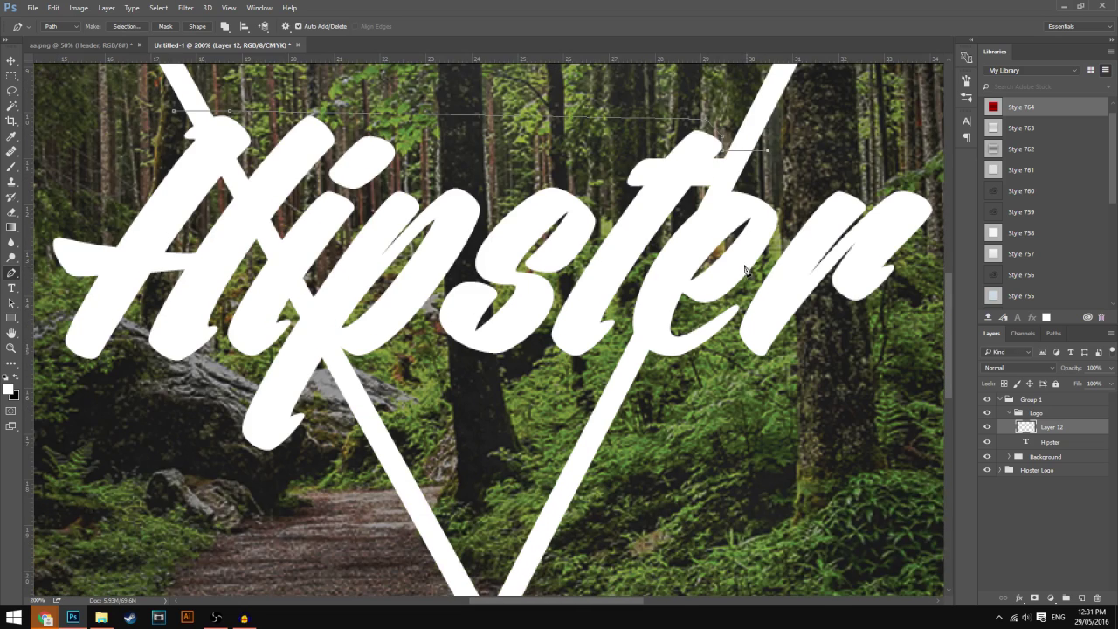
{"action": "left_click", "coordinate": [646, 362]}
{"action": "left_click_drag", "start_coordinate": [650, 357], "coordinate": [612, 356]}
{"action": "left_click", "coordinate": [352, 360]}
{"action": "key", "text": "ctrl+z"}
{"action": "left_click", "coordinate": [366, 373]}
{"action": "scroll", "coordinate": [306, 365], "scroll_direction": "up", "scroll_amount": 2}
- Convert the path into a selection, delete the triangle lines inside it on Layer 12, and deselect
{"action": "right_click", "coordinate": [438, 289]}
{"action": "left_click", "coordinate": [487, 341]}
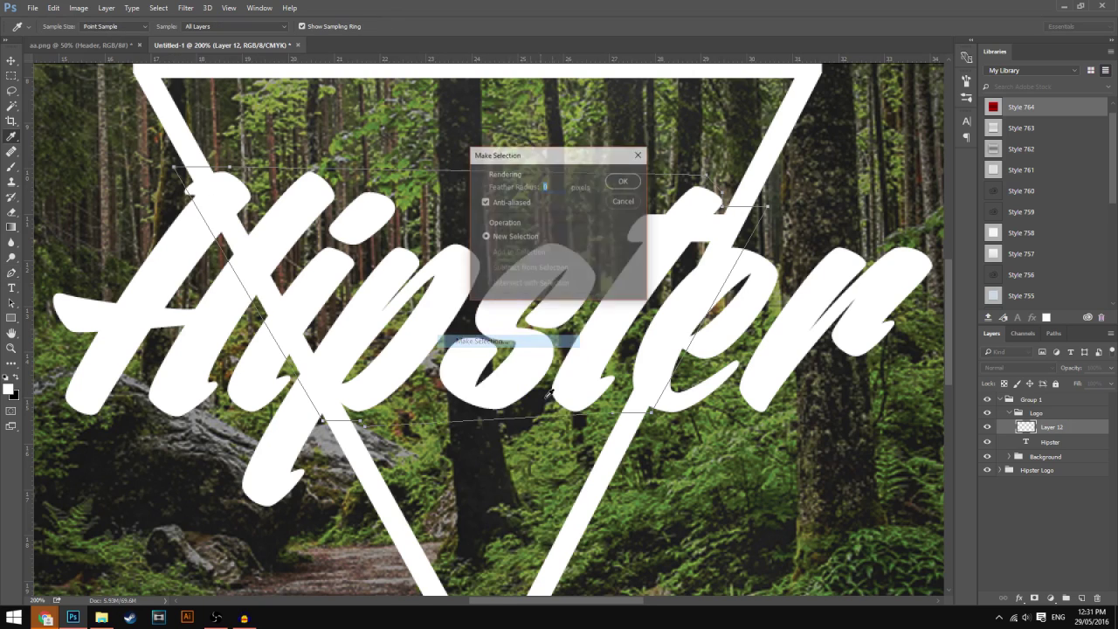
{"action": "left_click", "coordinate": [610, 182]}
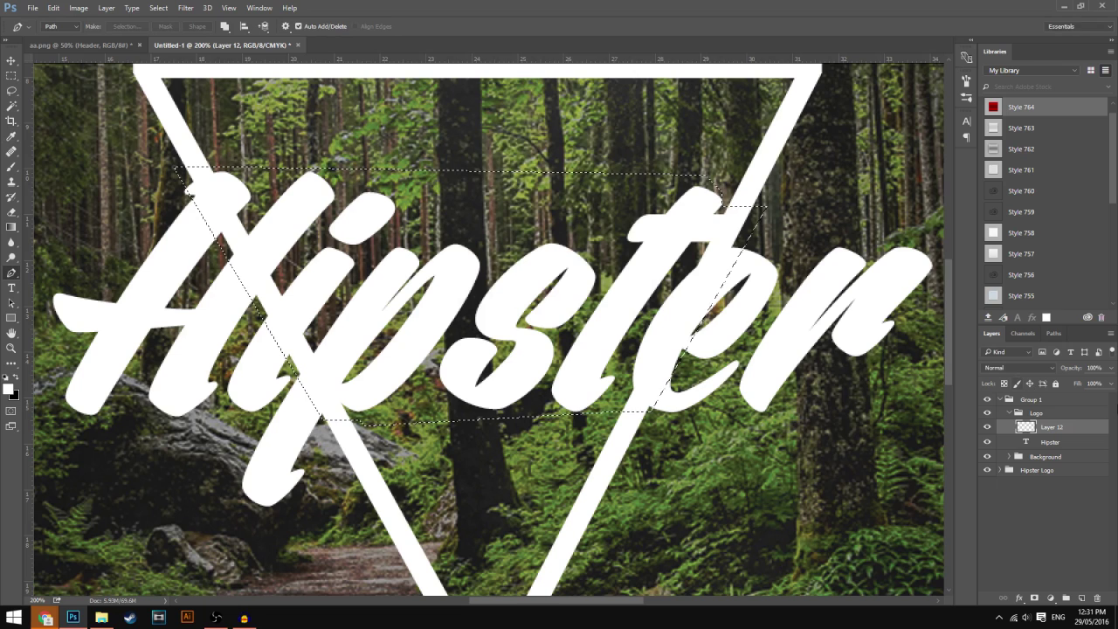
{"action": "scroll", "coordinate": [611, 314], "scroll_direction": "up", "scroll_amount": 2}
{"action": "scroll", "coordinate": [524, 301], "scroll_direction": "down", "scroll_amount": 1}
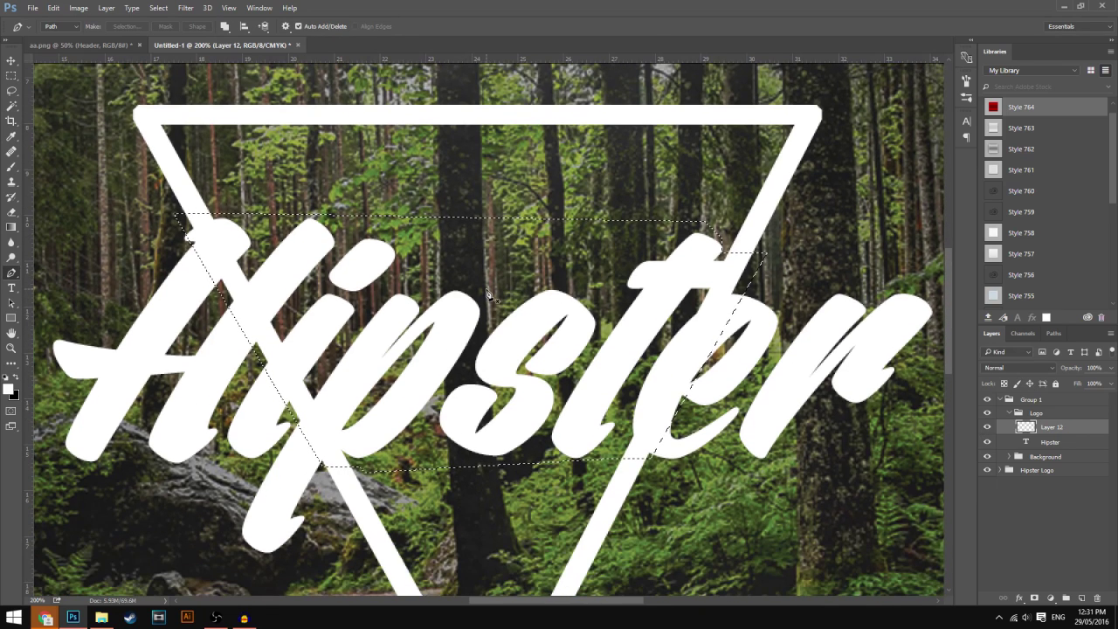
{"action": "key", "text": "ctrl+d"}
{"action": "scroll", "coordinate": [487, 292], "scroll_direction": "down", "scroll_amount": 3}
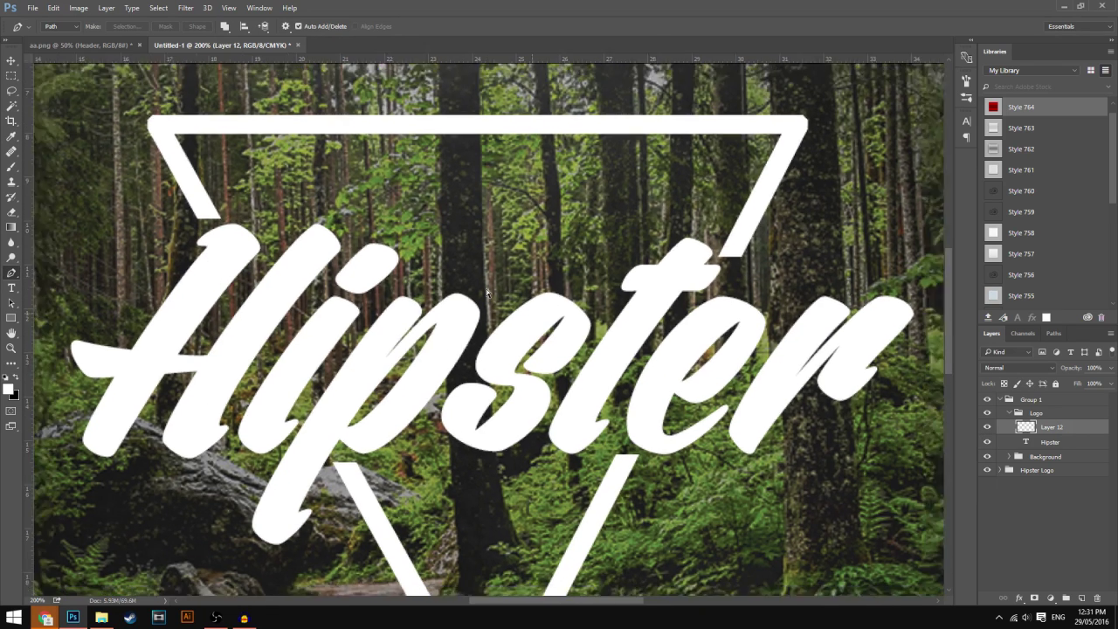
- Toggle the visibility of Group 1 to compare the new logo with the original Hipster Logo group
{"action": "scroll", "coordinate": [488, 293], "scroll_direction": "up", "scroll_amount": 2}
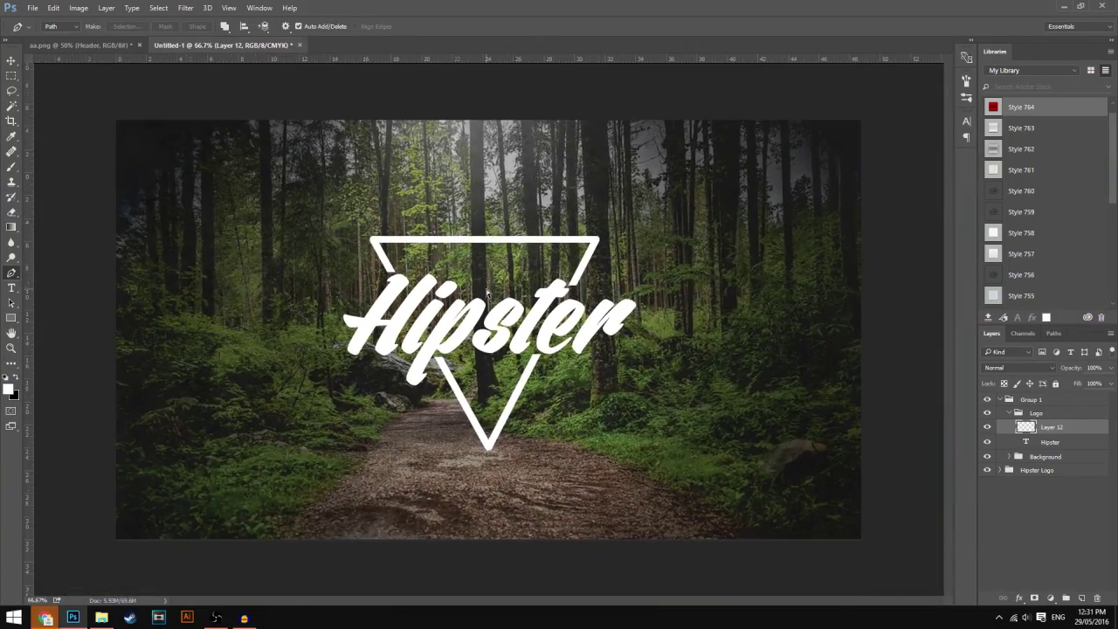
{"action": "scroll", "coordinate": [487, 292], "scroll_direction": "down", "scroll_amount": 1}
{"action": "left_click", "coordinate": [987, 400]}
{"action": "left_click", "coordinate": [987, 400]}
{"action": "left_click", "coordinate": [987, 400]}
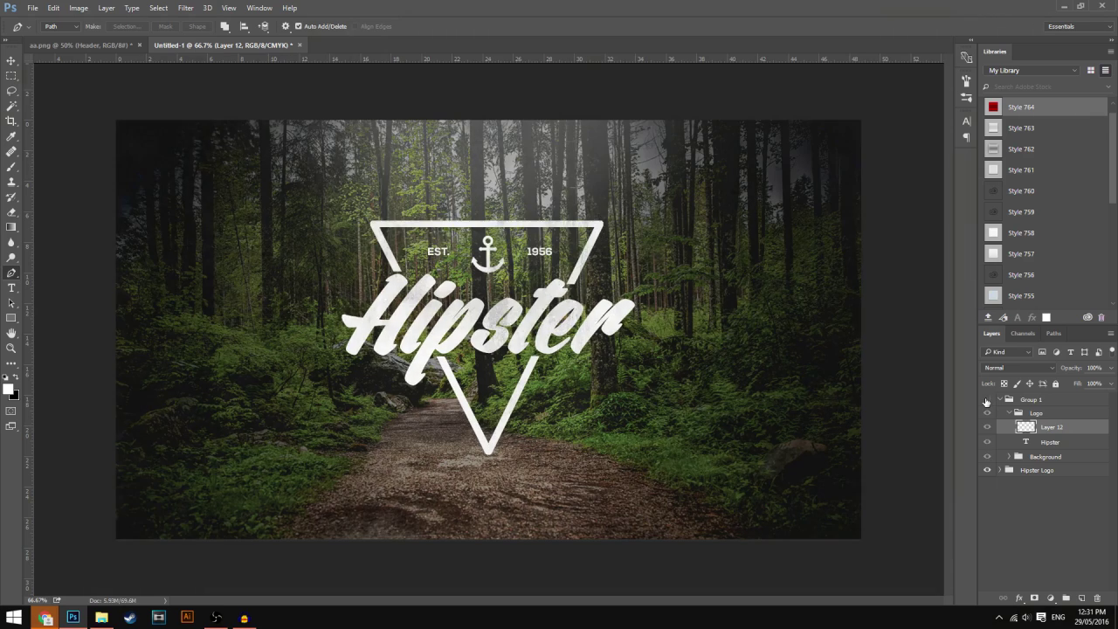
- Hide and show Group 1 repeatedly to examine the anchor and small text inside the original logo's triangle
{"action": "left_click", "coordinate": [986, 400]}
{"action": "left_click", "coordinate": [987, 400]}
{"action": "left_click", "coordinate": [986, 399]}
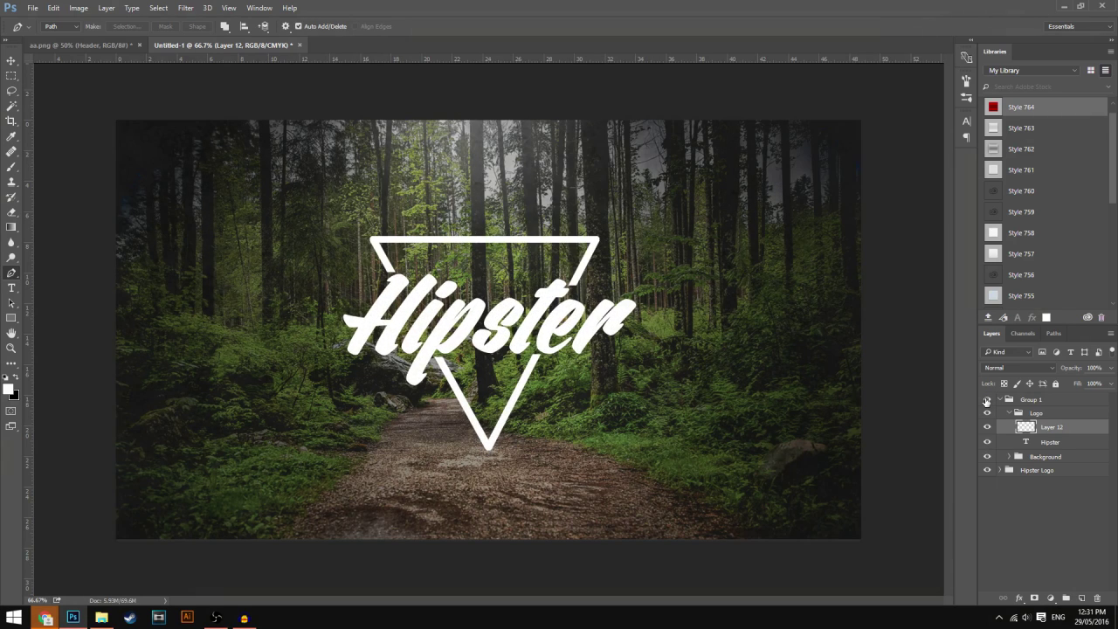
{"action": "left_click", "coordinate": [987, 400]}
{"action": "left_click", "coordinate": [987, 400]}
{"action": "left_click", "coordinate": [987, 400]}
{"action": "left_click", "coordinate": [987, 400]}
- Switch to Chrome, preview the first anchor logo image, and narrow the image search to the Vector Png suggestion
{"action": "key", "text": "alt+Tab"}
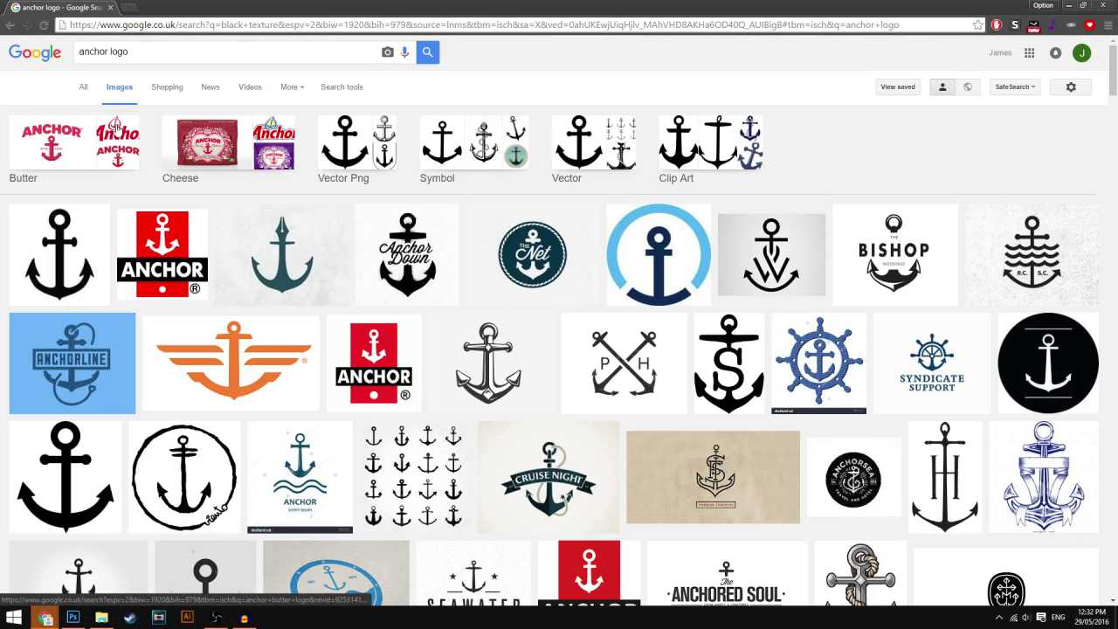
{"action": "left_click", "coordinate": [82, 260]}
{"action": "scroll", "coordinate": [320, 232], "scroll_direction": "up", "scroll_amount": 3}
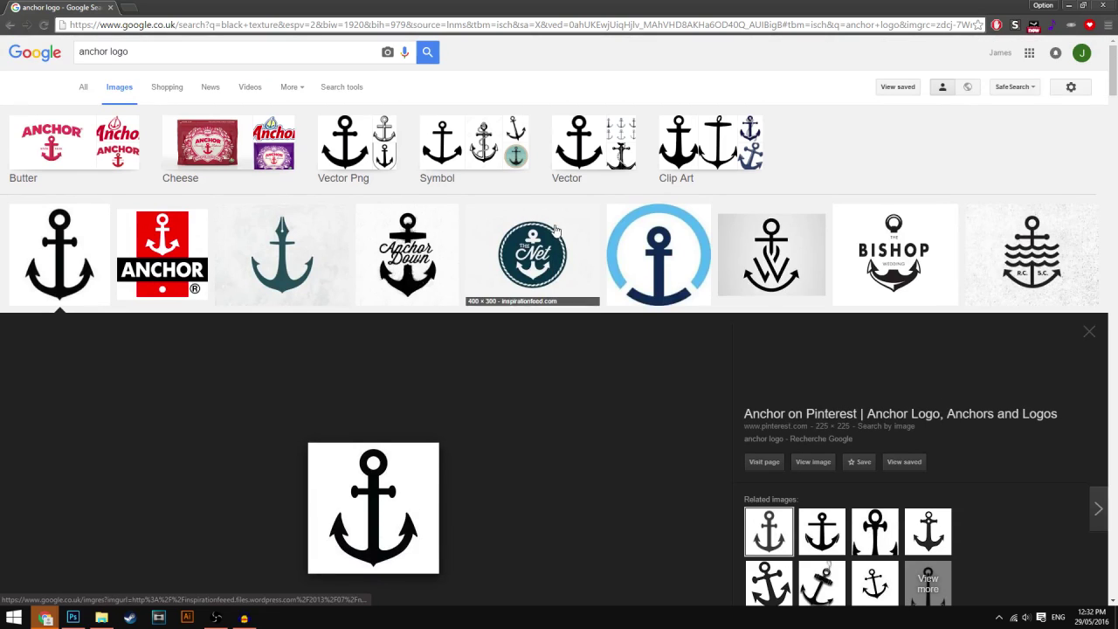
{"action": "scroll", "coordinate": [605, 228], "scroll_direction": "down", "scroll_amount": 1}
{"action": "scroll", "coordinate": [604, 228], "scroll_direction": "up", "scroll_amount": 1}
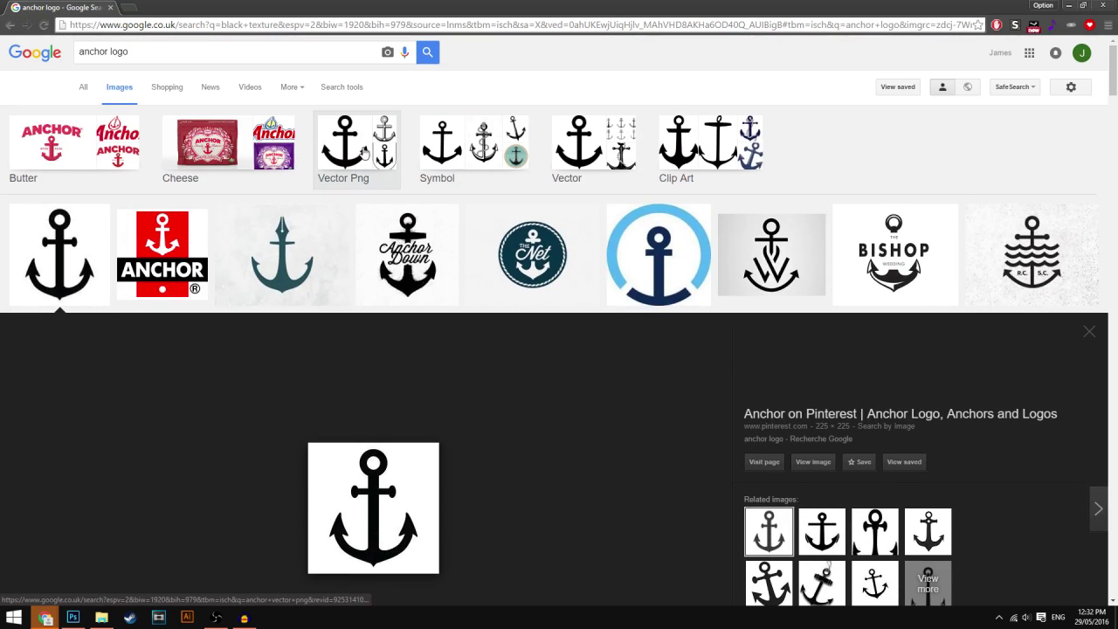
{"action": "left_click", "coordinate": [367, 163]}
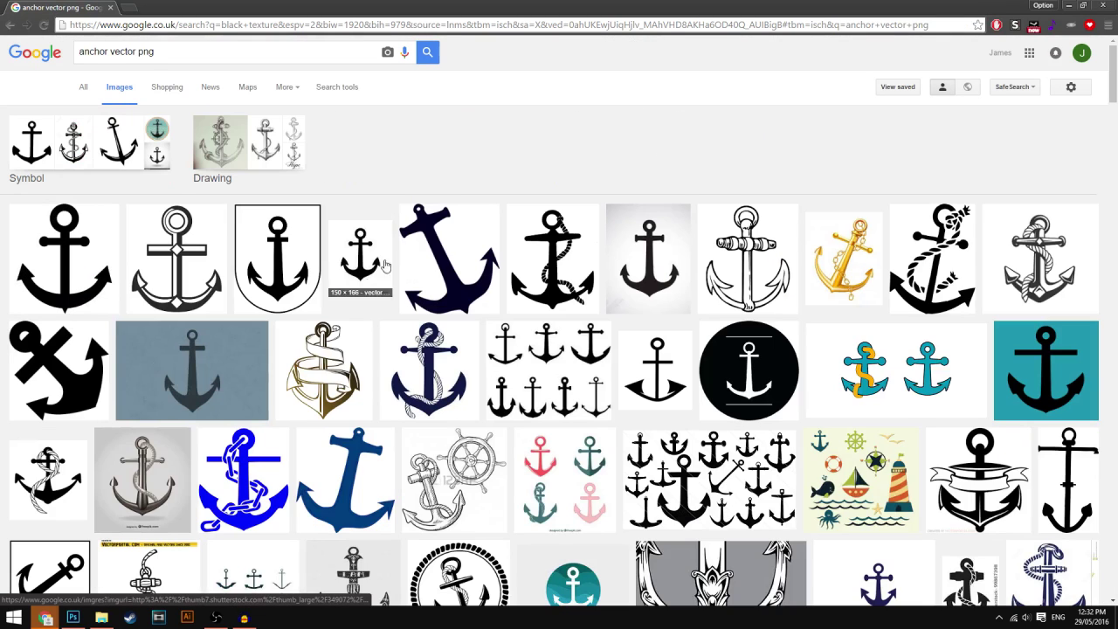
- Preview the first two anchor vector png results and return to the plain black anchor to examine its shape and source
{"action": "left_click", "coordinate": [77, 262]}
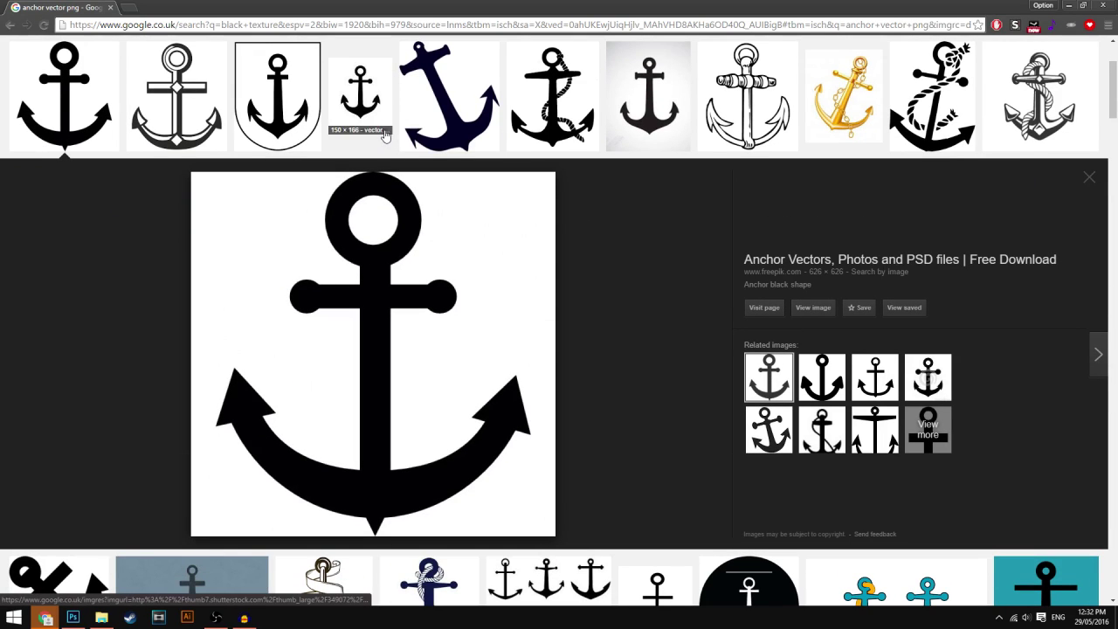
{"action": "scroll", "coordinate": [262, 306], "scroll_direction": "up", "scroll_amount": 2}
{"action": "key", "text": "Right"}
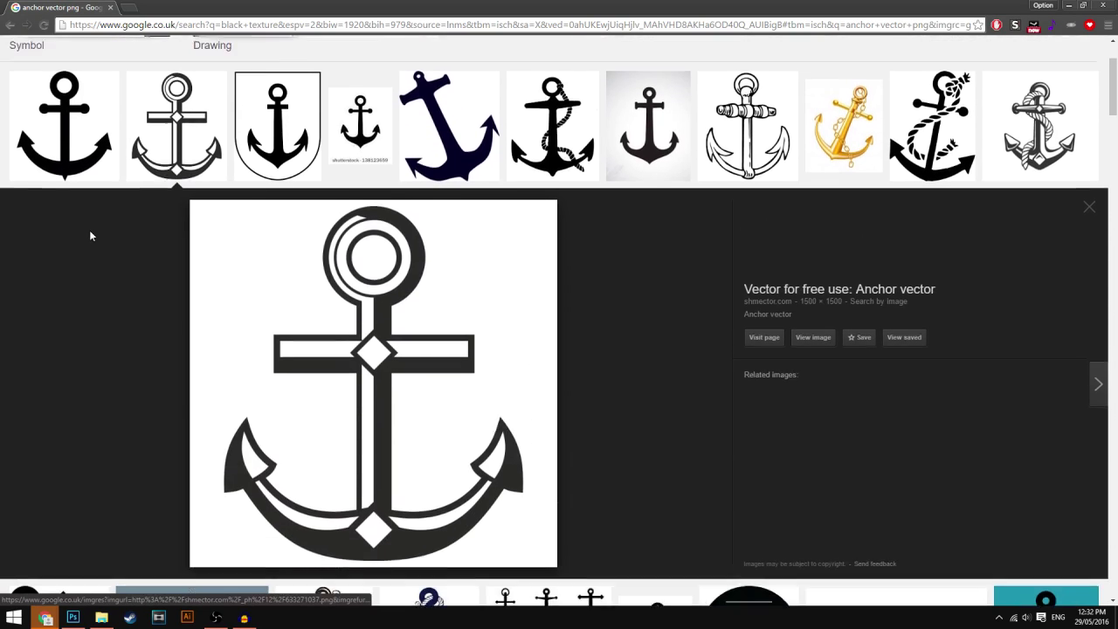
{"action": "left_click", "coordinate": [52, 106]}
{"action": "scroll", "coordinate": [53, 106], "scroll_direction": "up", "scroll_amount": 2}
{"action": "left_click_drag", "start_coordinate": [137, 51], "coordinate": [247, 55]}
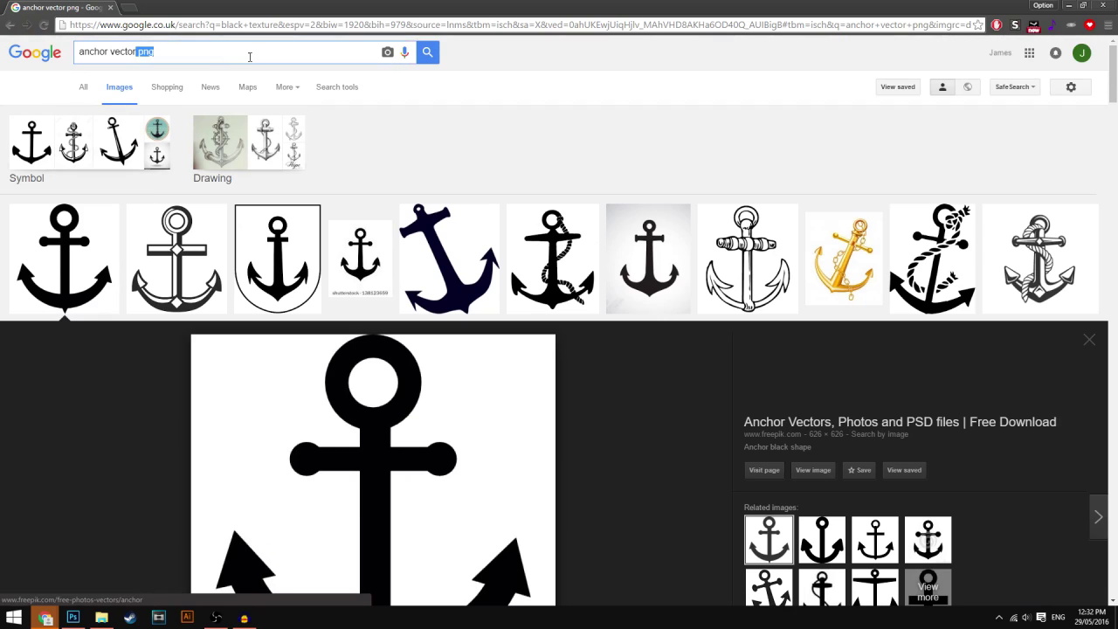
{"action": "scroll", "coordinate": [116, 260], "scroll_direction": "down", "scroll_amount": 2}
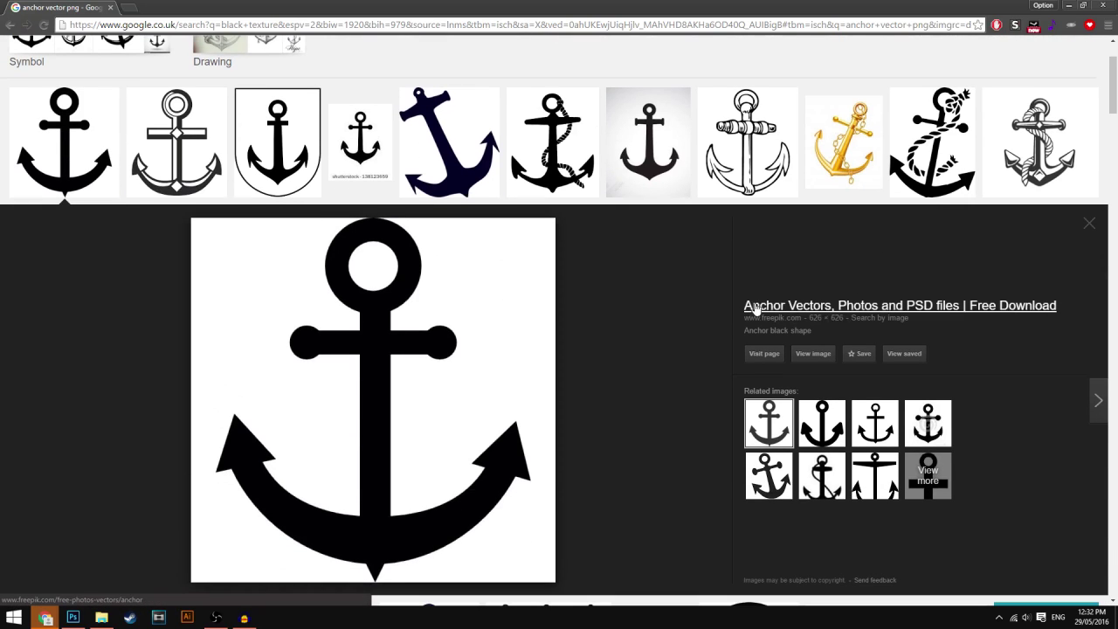
{"action": "scroll", "coordinate": [350, 337], "scroll_direction": "down", "scroll_amount": 2}
{"action": "scroll", "coordinate": [349, 329], "scroll_direction": "up", "scroll_amount": 2}
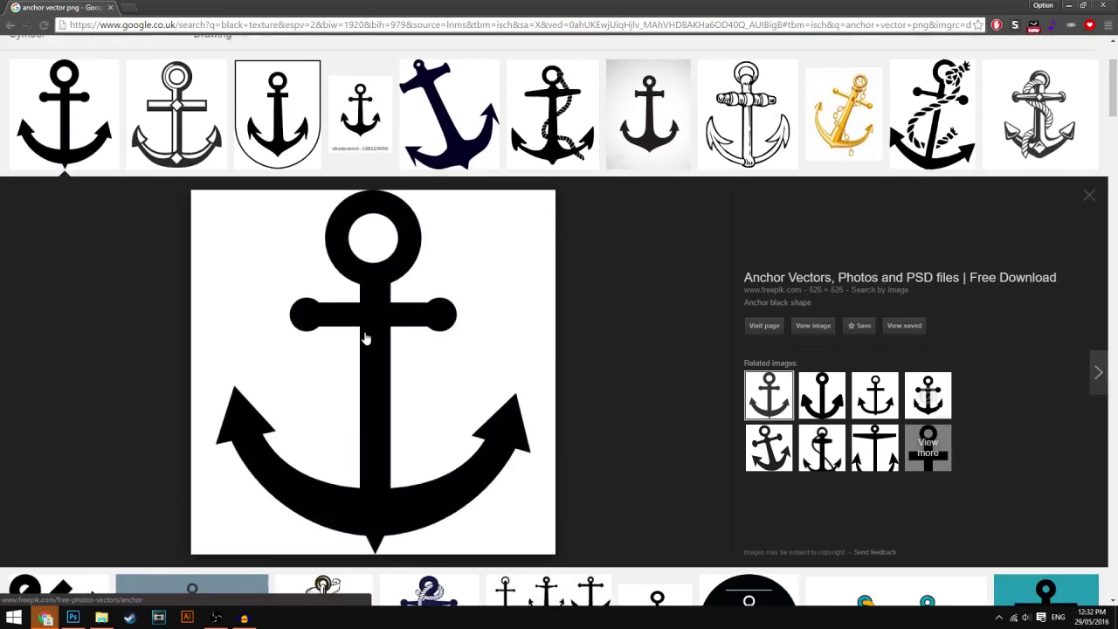
- Copy the plain black anchor image and paste it into the Untitled-1 document in Photoshop as a new layer
{"action": "scroll", "coordinate": [369, 337], "scroll_direction": "down", "scroll_amount": 2}
{"action": "right_click", "coordinate": [332, 205]}
{"action": "left_click", "coordinate": [377, 334]}
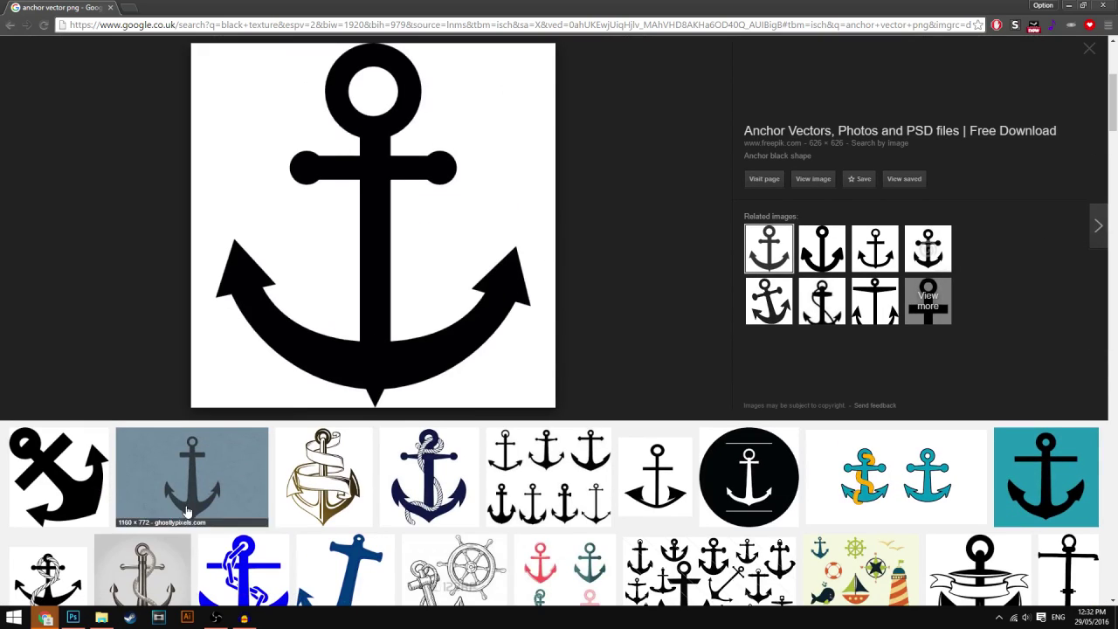
{"action": "left_click", "coordinate": [73, 617]}
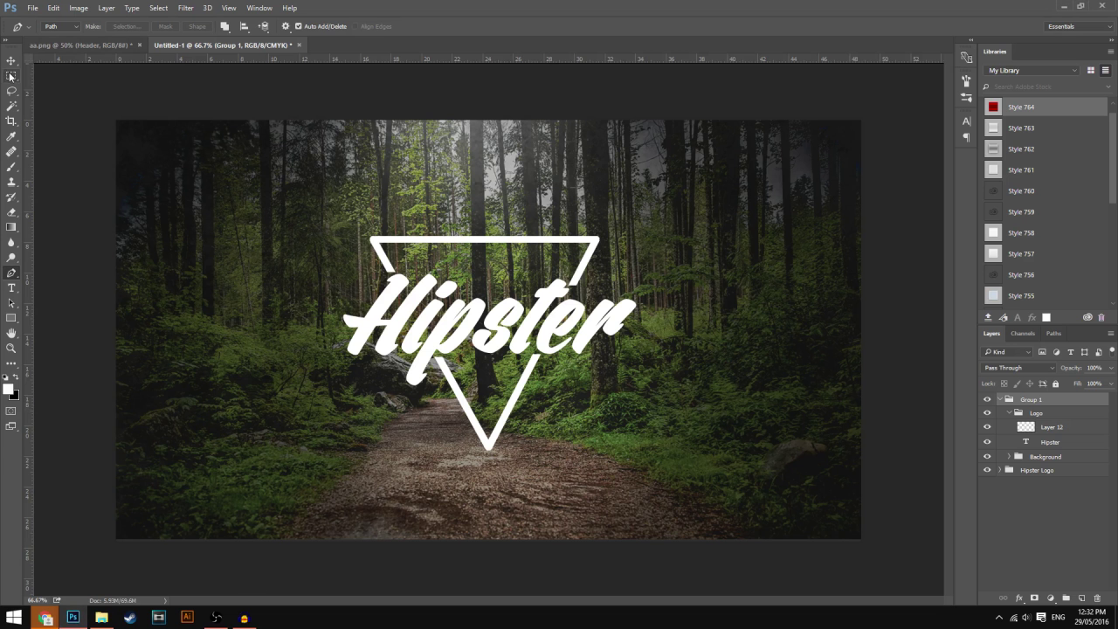
{"action": "key", "text": "ctrl+v"}
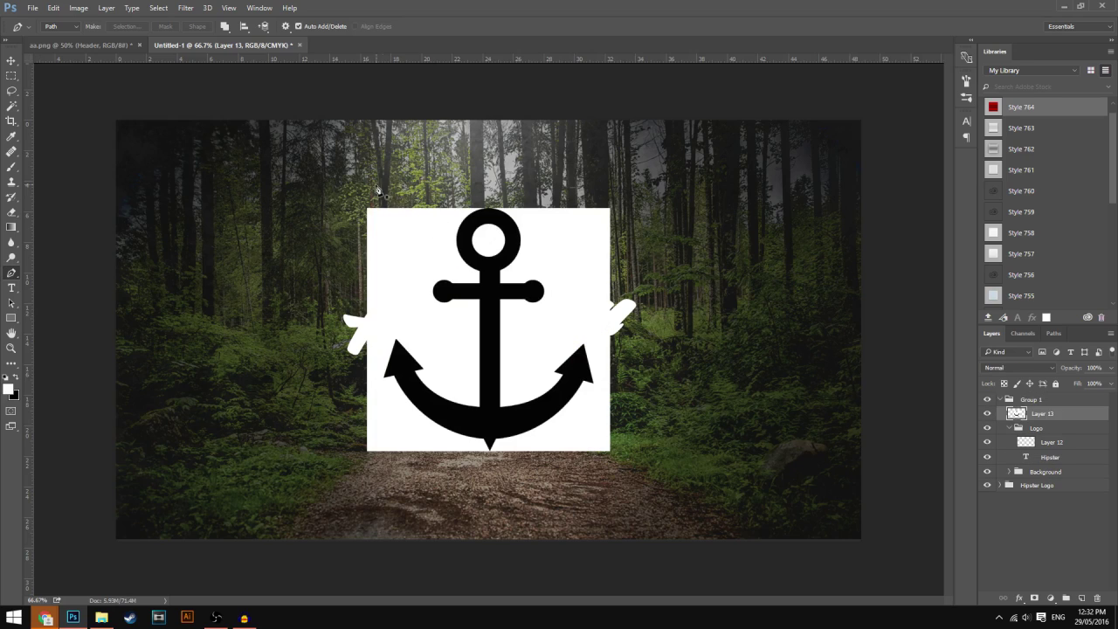
- Delete the white background on both sides of the anchor and inside its ring using Magic Wand selections, then deselect
{"action": "left_click", "coordinate": [12, 60]}
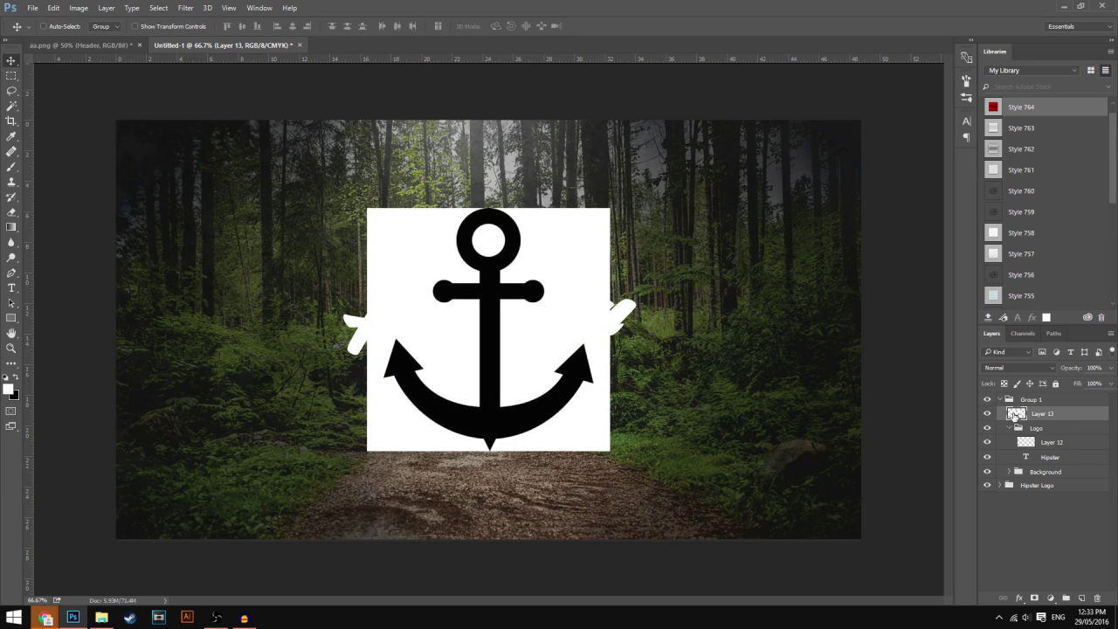
{"action": "left_click", "coordinate": [13, 107]}
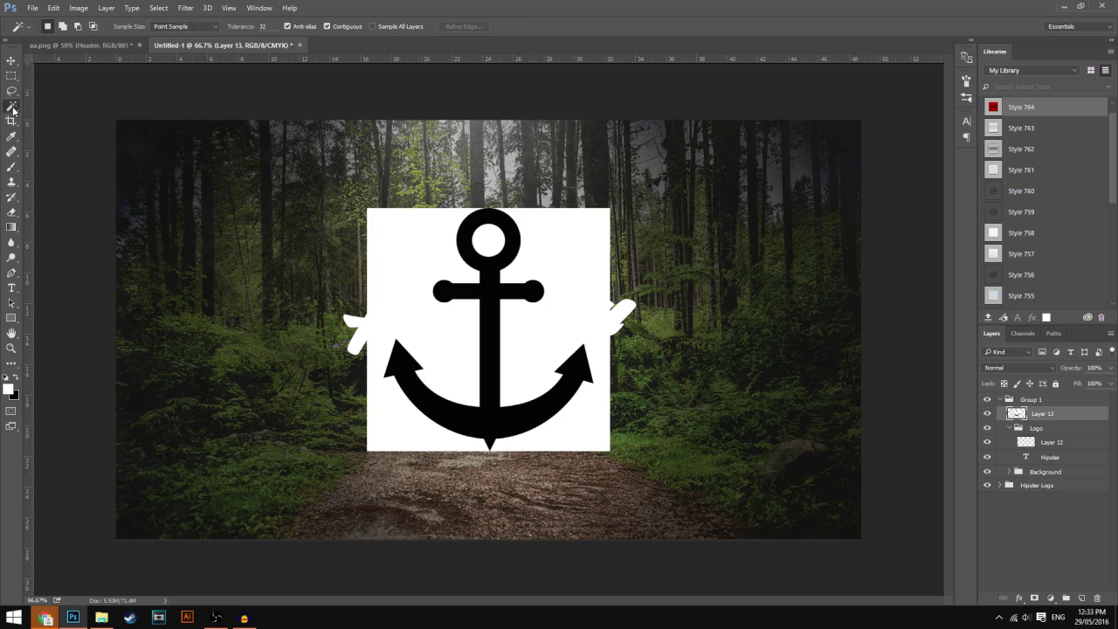
{"action": "left_click", "coordinate": [415, 301]}
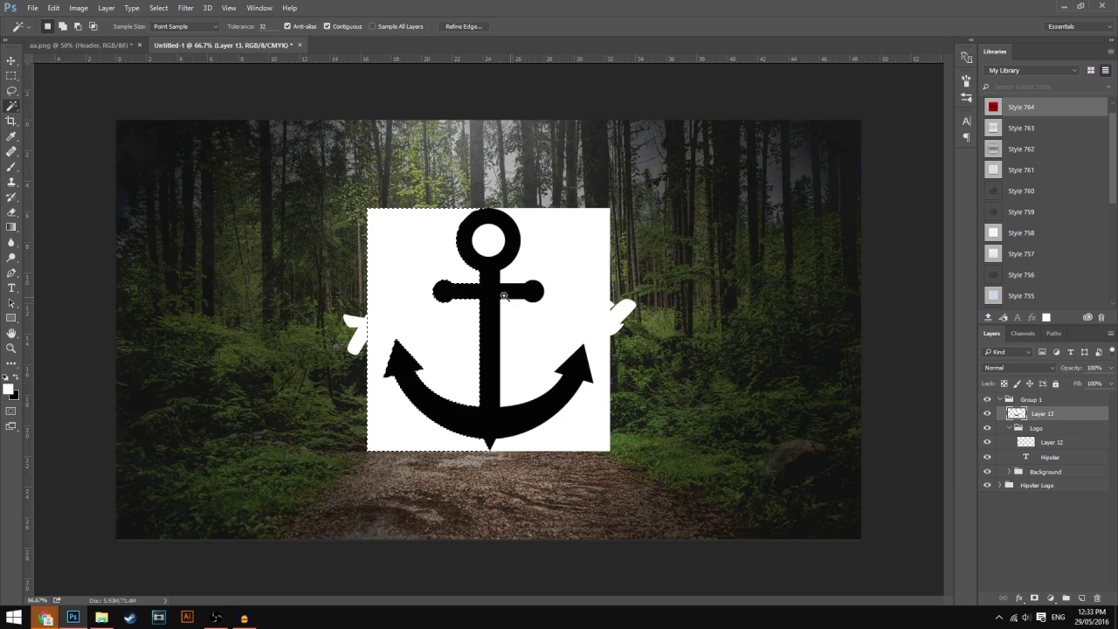
{"action": "key", "text": "Delete"}
{"action": "key", "text": "ctrl+d"}
{"action": "left_click", "coordinate": [539, 322]}
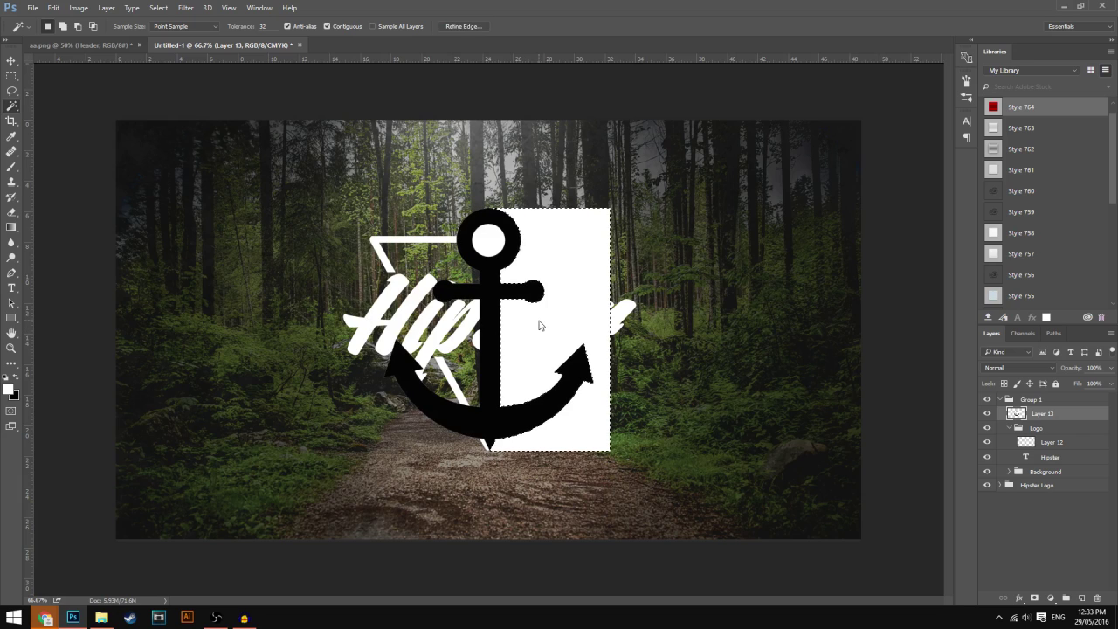
{"action": "key", "text": "Delete"}
{"action": "key", "text": "ctrl+d"}
{"action": "left_click", "coordinate": [498, 248]}
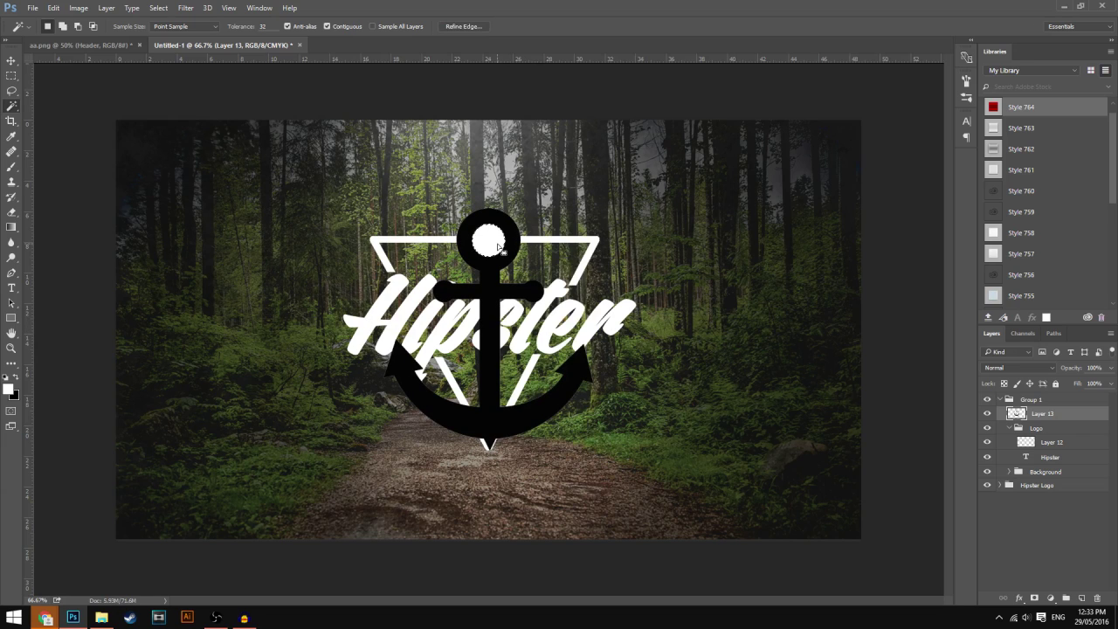
{"action": "key", "text": "Delete"}
{"action": "key", "text": "ctrl+d"}
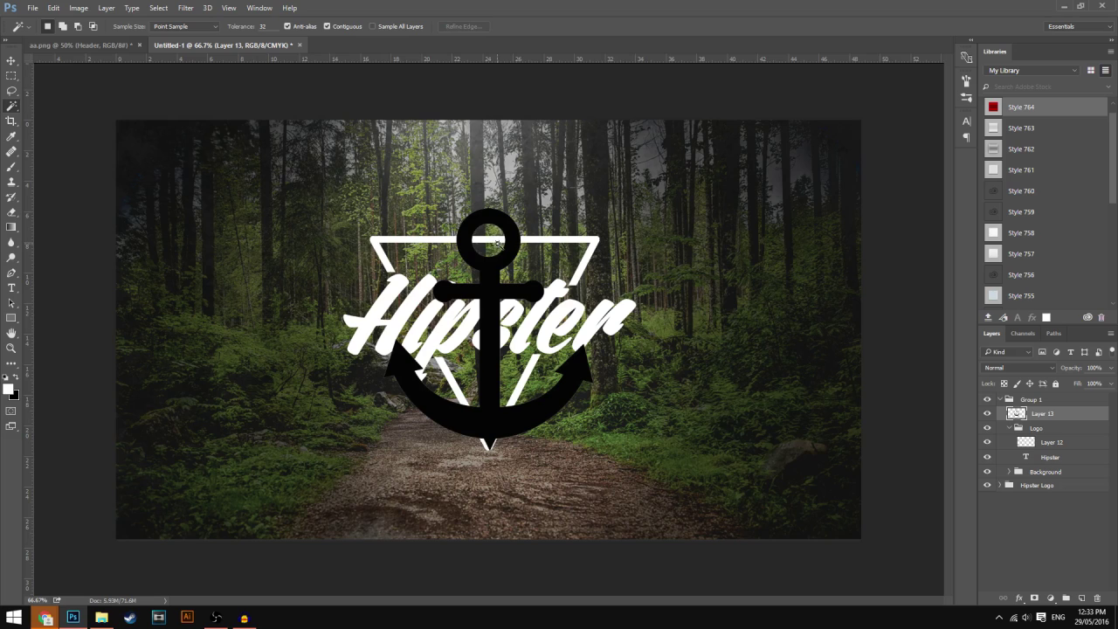
- Toggle the anchor layer's visibility to check it, then move Layer 13 into the Logo group above Layer 12
{"action": "left_click", "coordinate": [987, 414]}
{"action": "left_click", "coordinate": [987, 414]}
{"action": "left_click_drag", "start_coordinate": [1071, 414], "coordinate": [1062, 440]}
- Apply a Color Overlay layer style with colour ffffff to the anchor on Layer 13
{"action": "double_click", "coordinate": [1082, 427]}
{"action": "left_click_drag", "start_coordinate": [651, 241], "coordinate": [598, 155]}
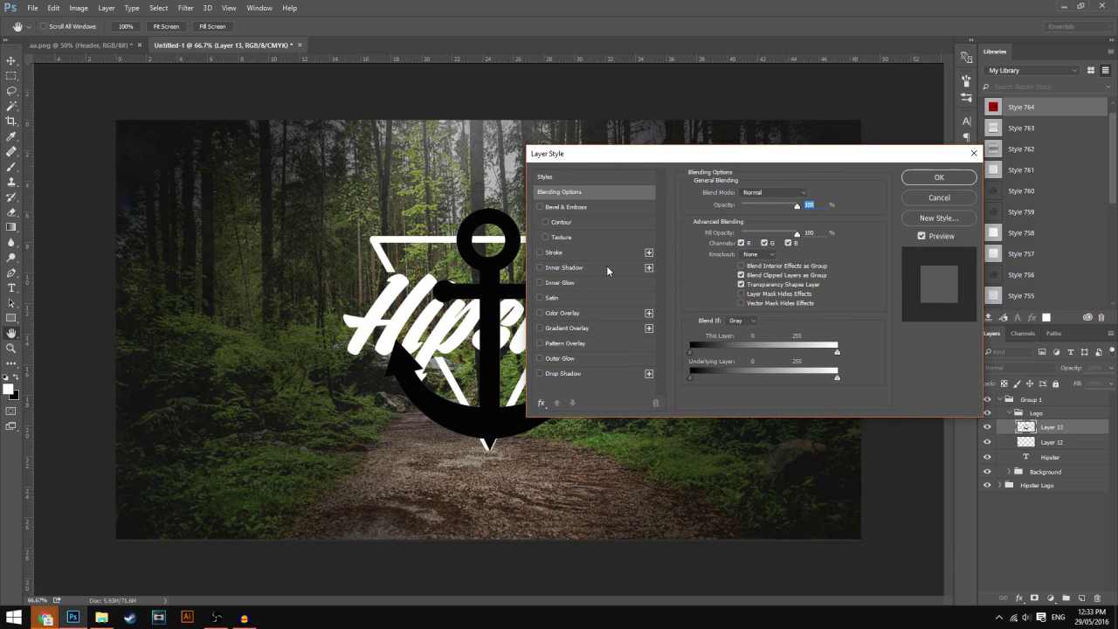
{"action": "left_click", "coordinate": [582, 313]}
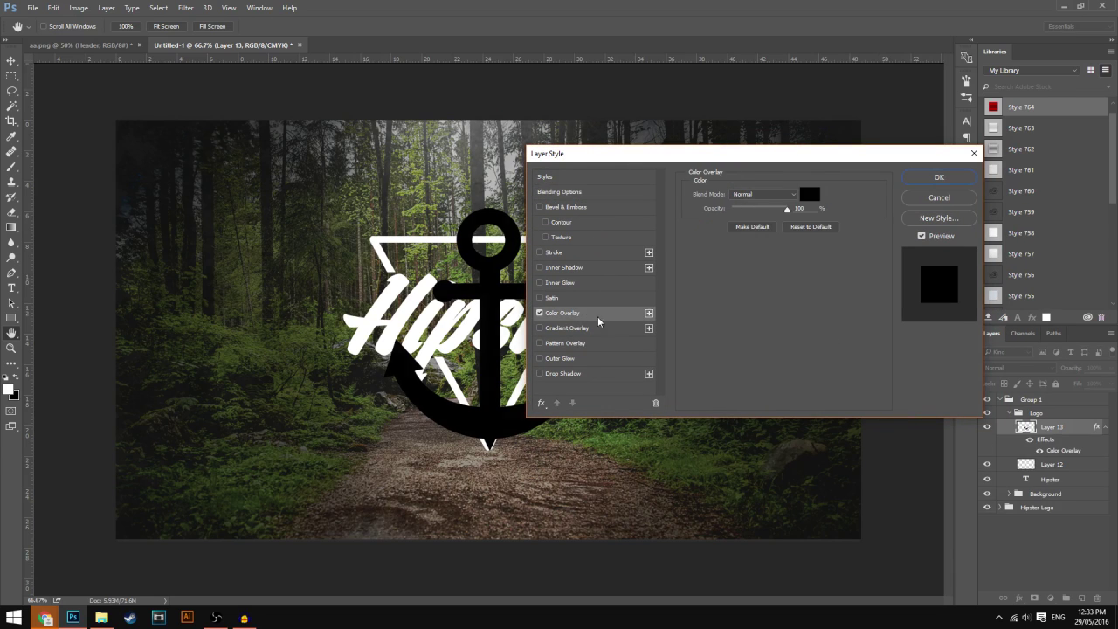
{"action": "left_click", "coordinate": [808, 193]}
{"action": "type", "text": "ffffff"}
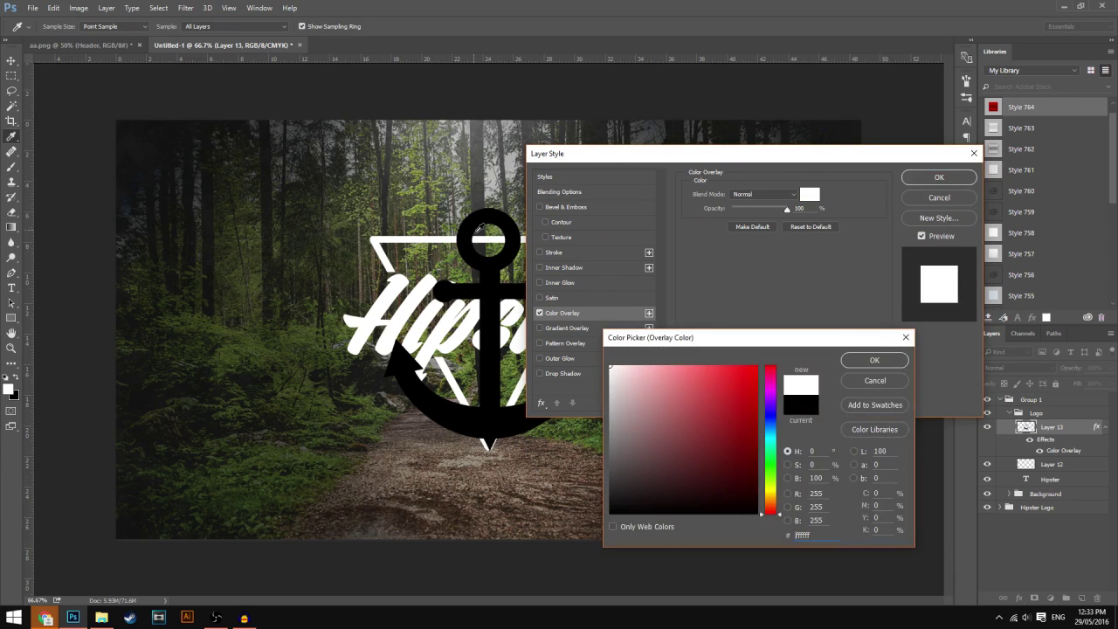
{"action": "key", "text": "Return"}
{"action": "key", "text": "Return"}
- Scale the anchor down to about 14.4% with Free Transform and centre it inside the triangle above the Hipster lettering
{"action": "key", "text": "w"}
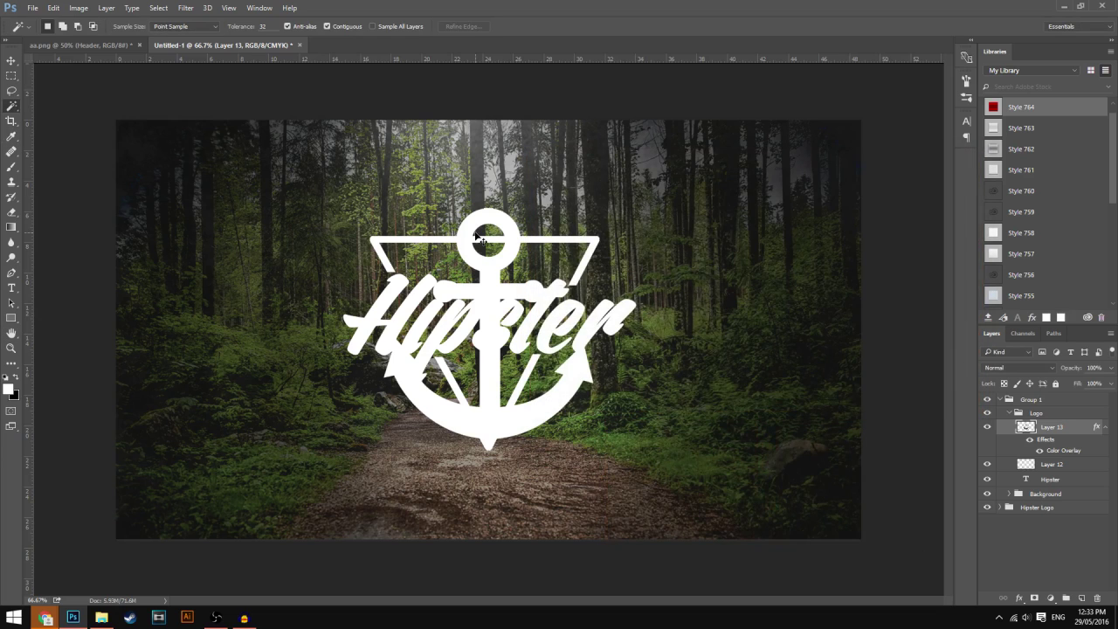
{"action": "key", "text": "ctrl+t"}
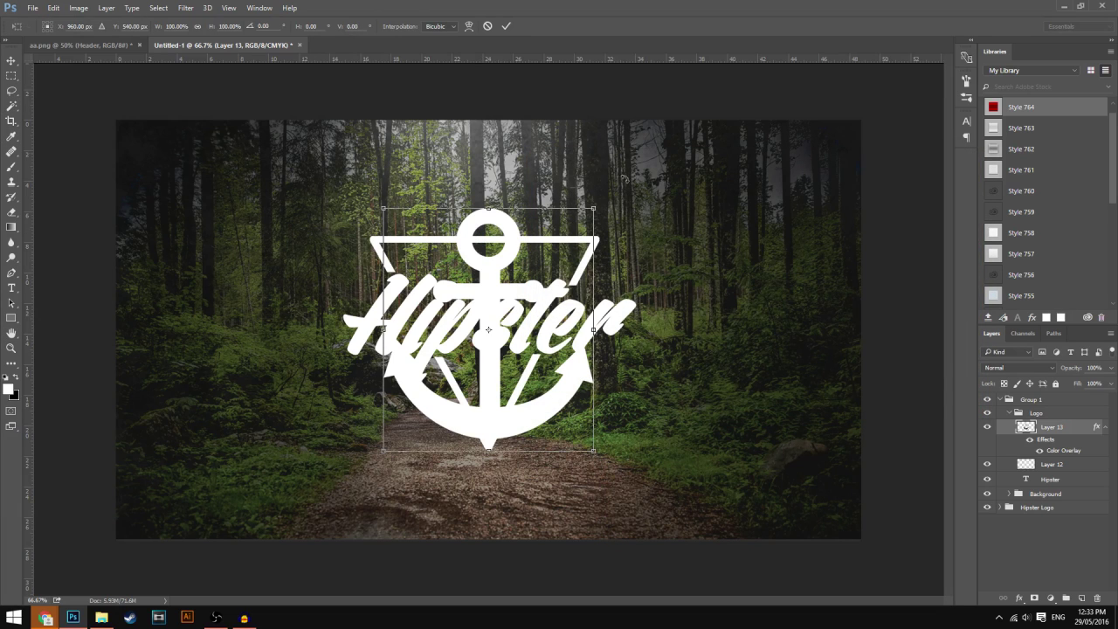
{"action": "left_click_drag", "start_coordinate": [594, 208], "coordinate": [429, 407]}
{"action": "left_click_drag", "start_coordinate": [416, 414], "coordinate": [489, 255]}
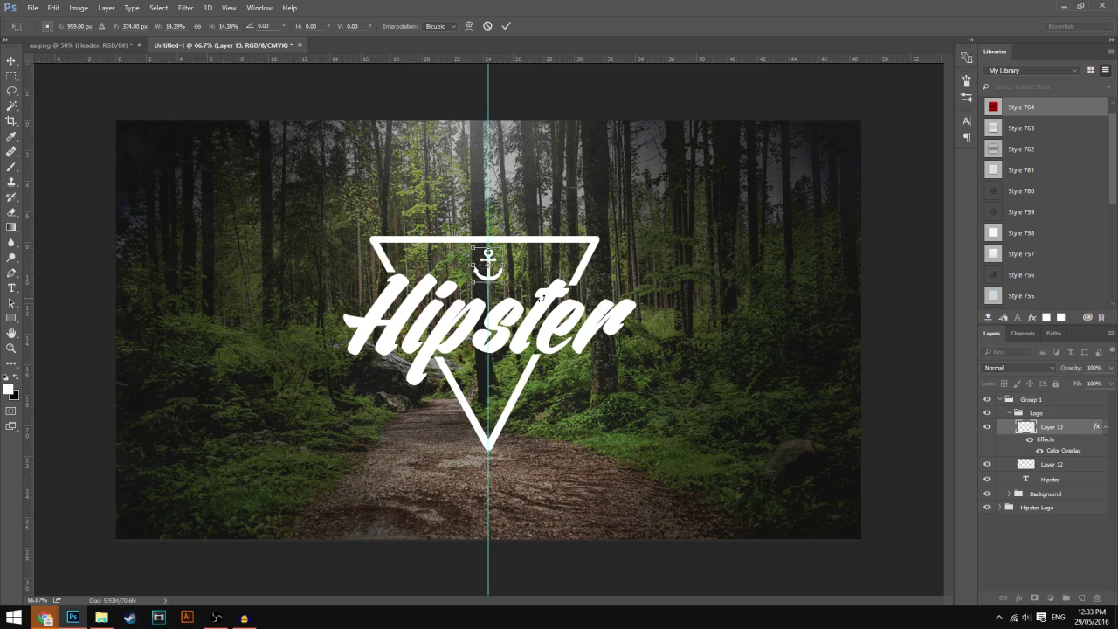
{"action": "key", "text": "w"}
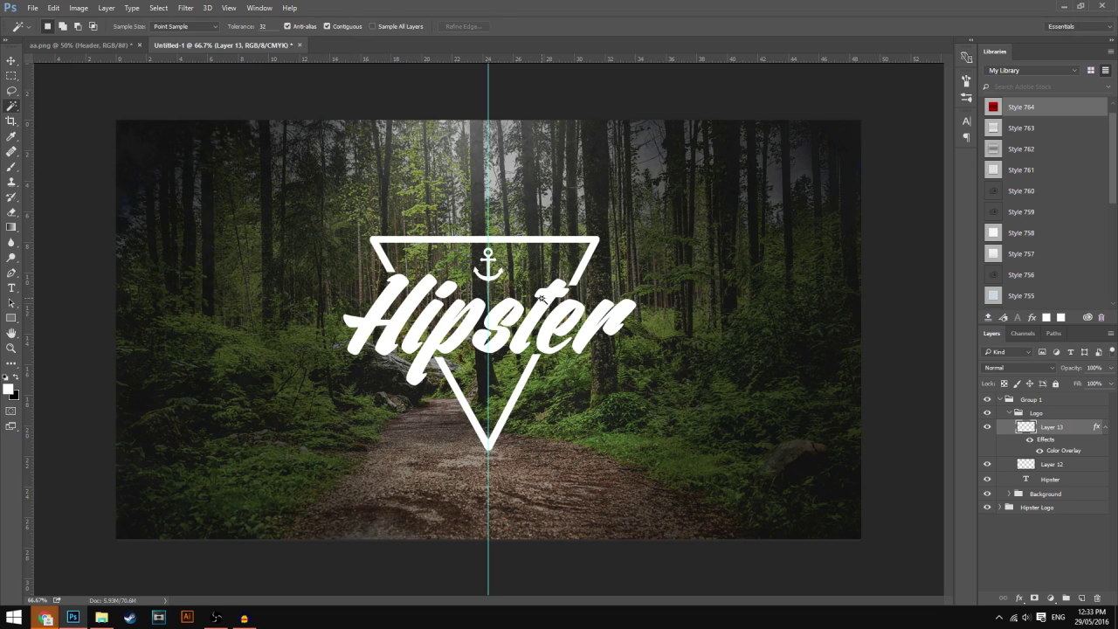
{"action": "key", "text": "ctrl+minus"}
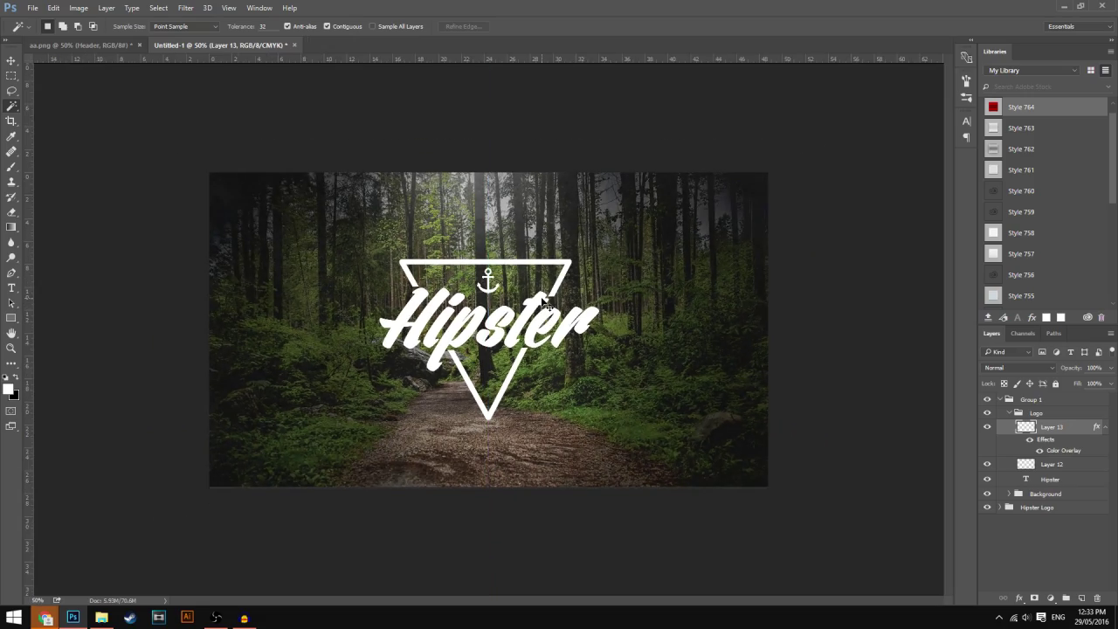
{"action": "key", "text": "ctrl+minus"}
{"action": "key", "text": "ctrl+minus"}
{"action": "key", "text": "ctrl+plus"}
{"action": "key", "text": "ctrl+plus"}
{"action": "key", "text": "ctrl+plus"}
{"action": "key", "text": "ctrl+plus"}
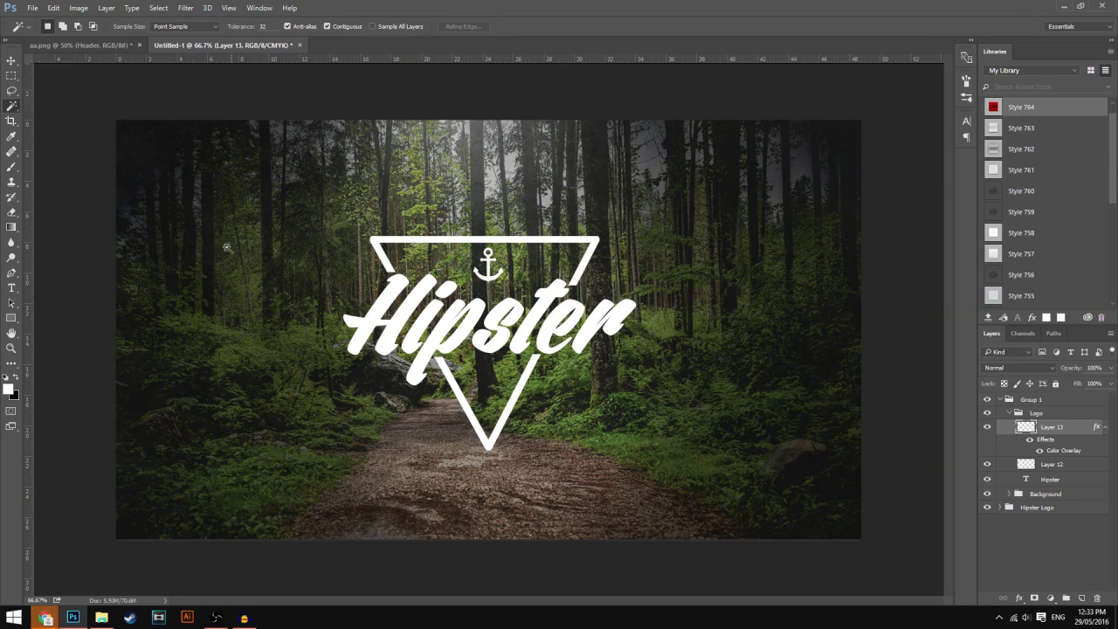
- Add a text layer reading EST. in the upper-left area of the forest image
{"action": "left_click", "coordinate": [11, 288]}
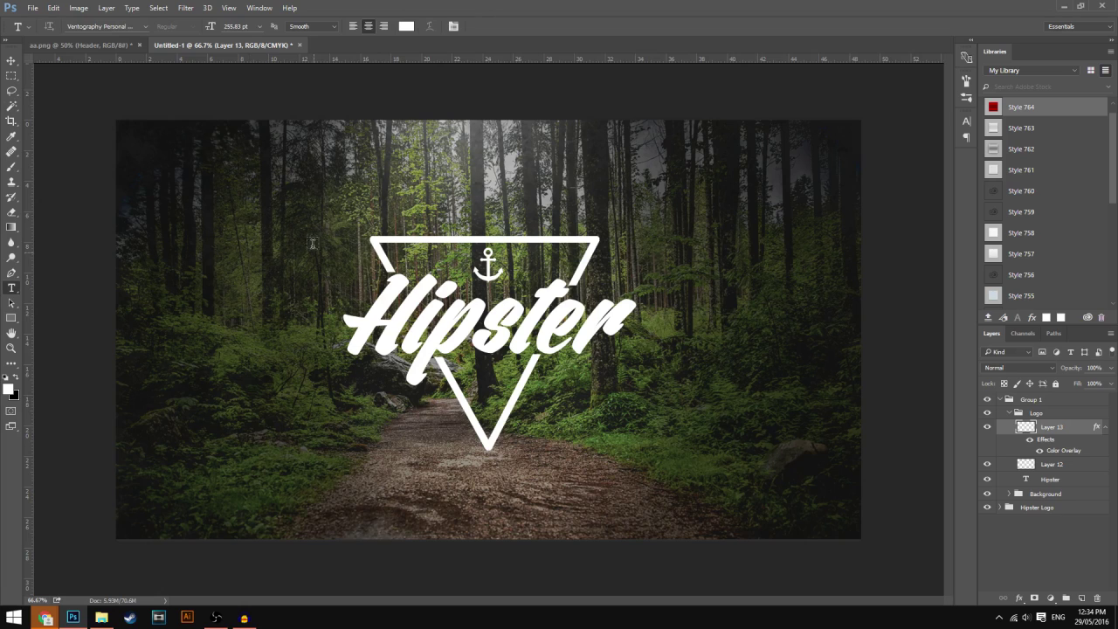
{"action": "left_click", "coordinate": [300, 184]}
{"action": "type", "text": "EST."}
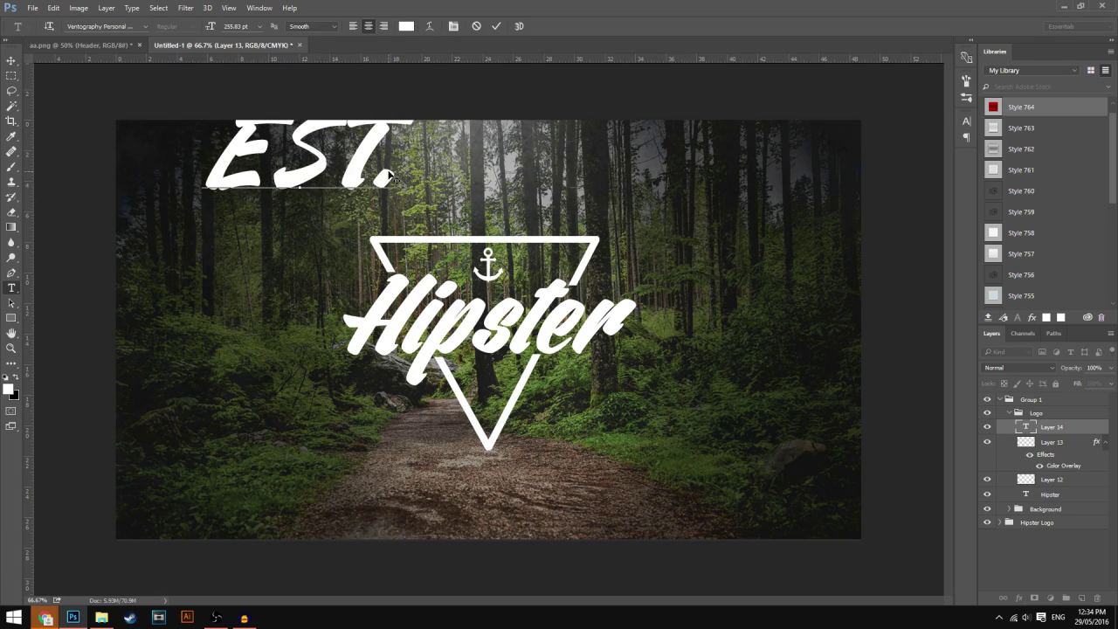
- Set the whole EST. text to the Nexa Bold Regular font at 21.83 pt
{"action": "key", "text": "ctrl+a"}
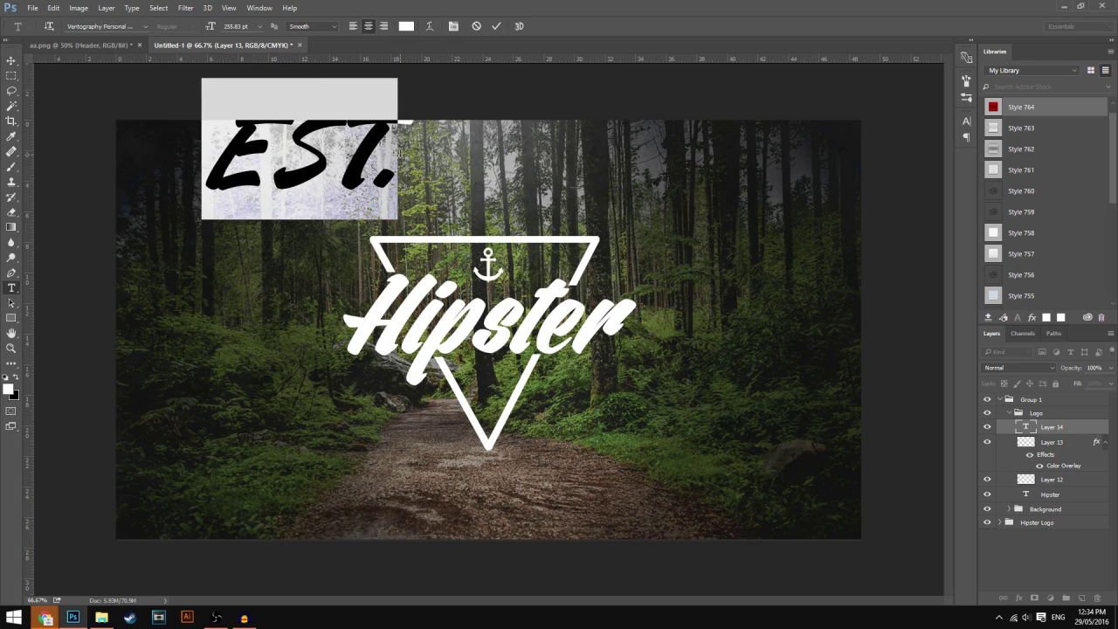
{"action": "left_click", "coordinate": [98, 26]}
{"action": "type", "text": "NEX"}
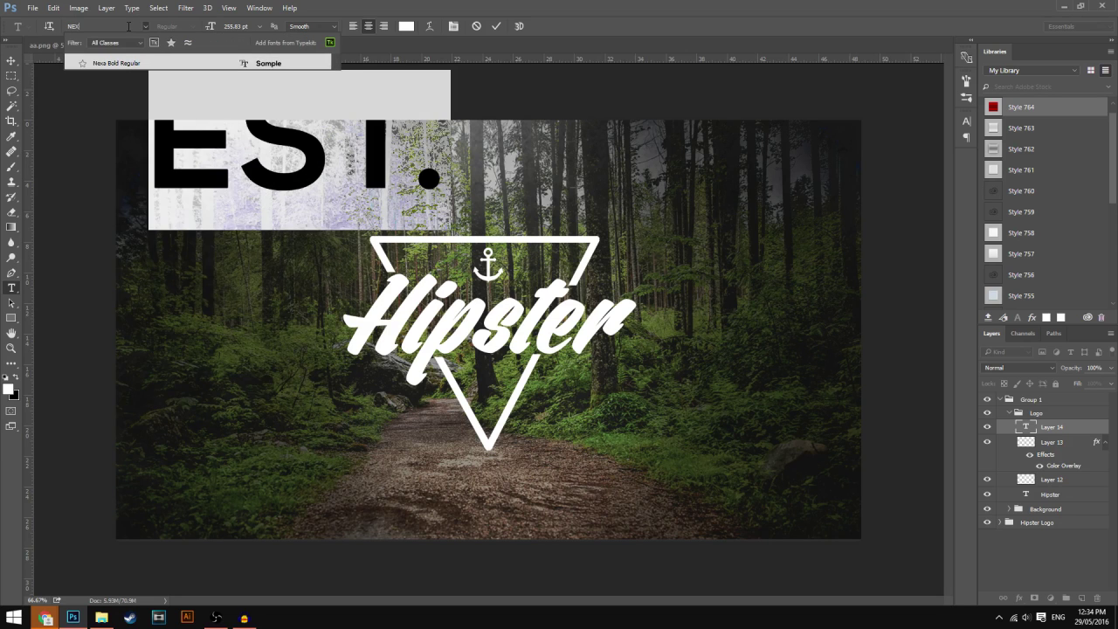
{"action": "key", "text": "Return"}
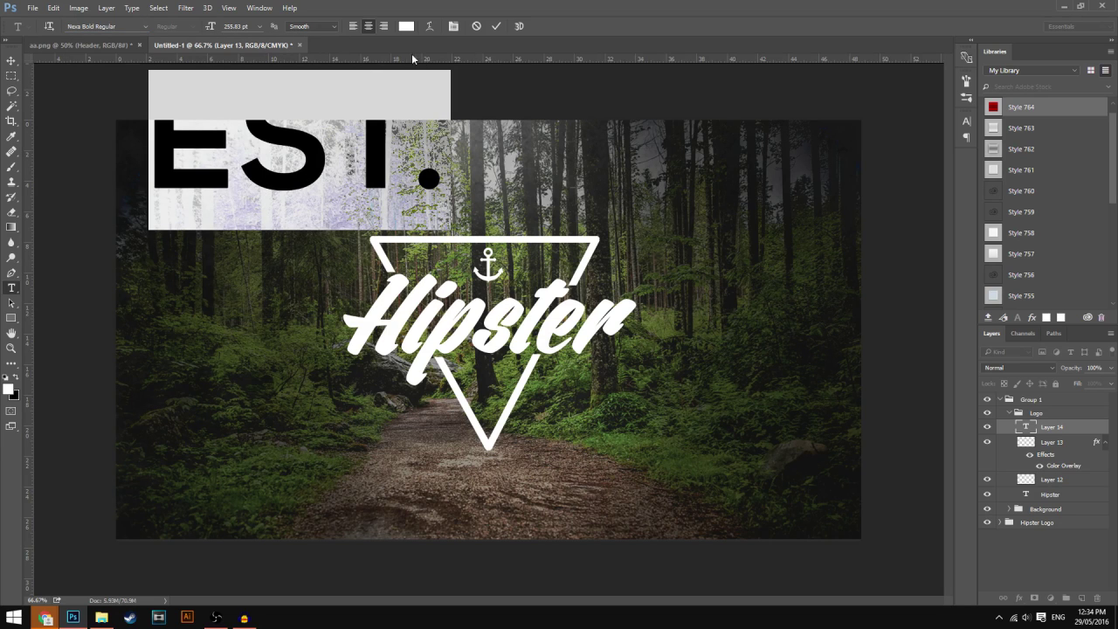
{"action": "left_click_drag", "start_coordinate": [214, 27], "coordinate": [77, 61]}
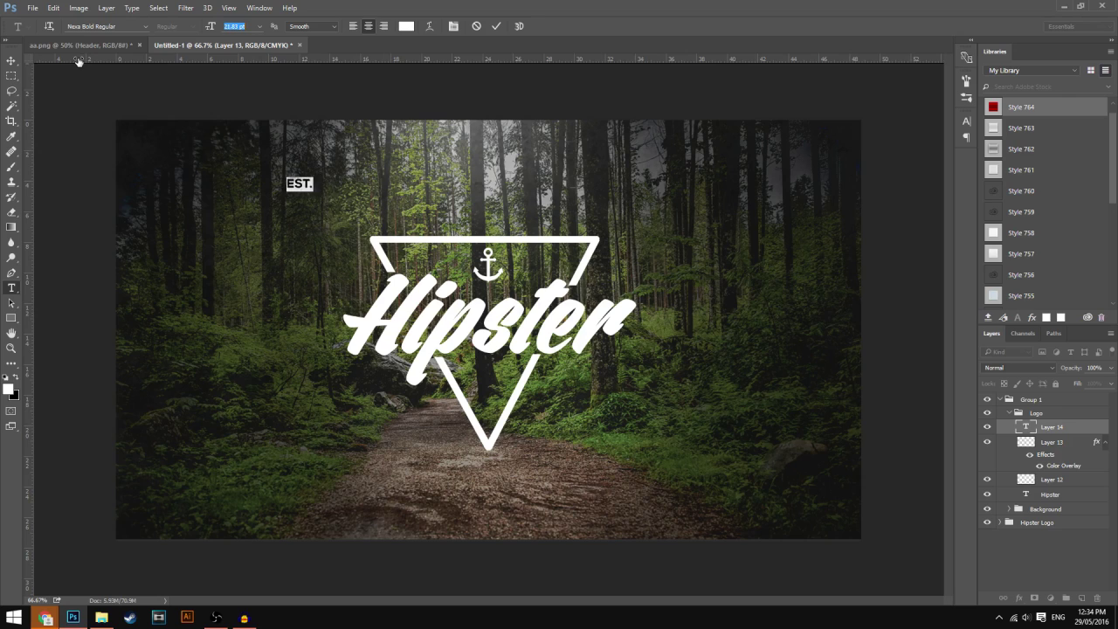
- Move the EST. text inside the triangle, to the left of the anchor
{"action": "left_click", "coordinate": [11, 60]}
{"action": "left_click_drag", "start_coordinate": [336, 171], "coordinate": [477, 248]}
{"action": "key", "text": "ctrl"}
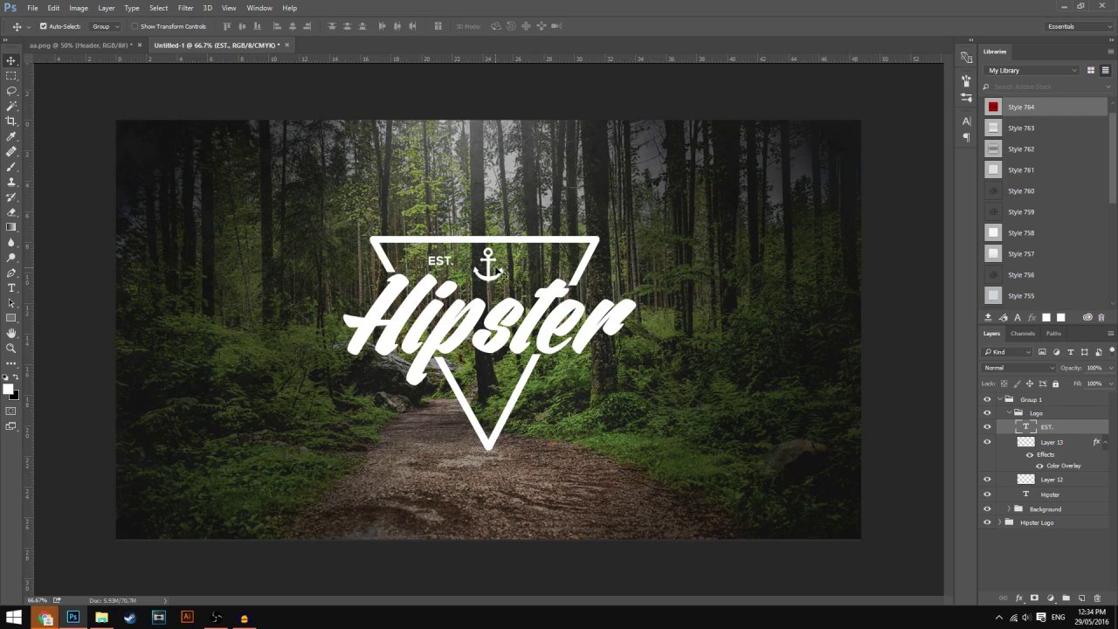
- Duplicate the EST. text to the opposite side of the anchor inside the triangle and change the copy to read 1987
{"action": "key", "text": "ctrl+j"}
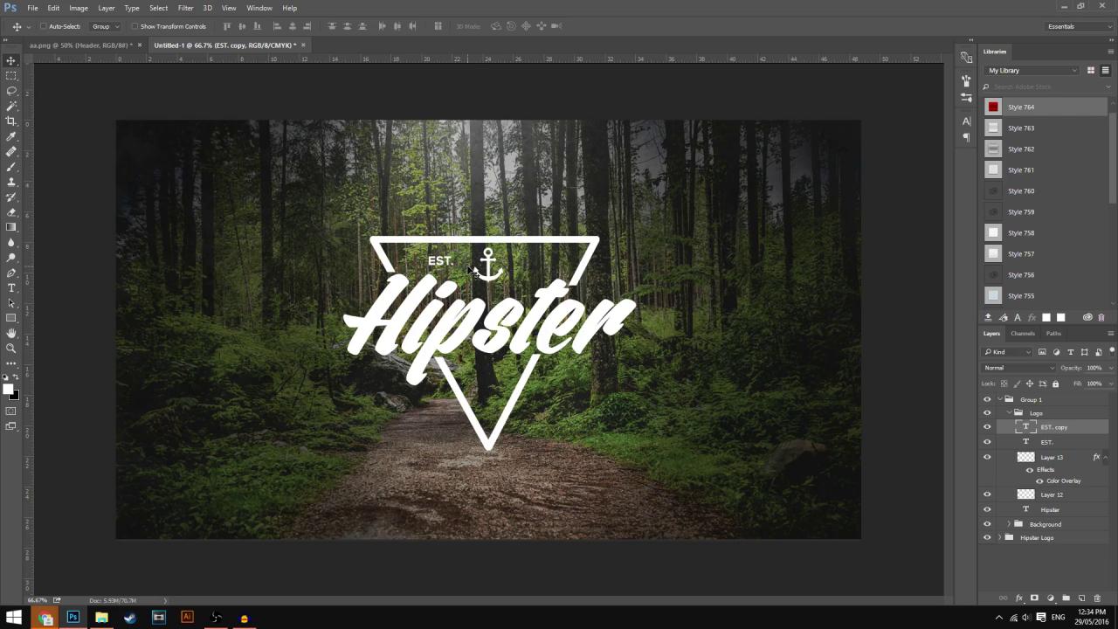
{"action": "left_click_drag", "start_coordinate": [453, 266], "coordinate": [542, 261]}
{"action": "left_click", "coordinate": [11, 287]}
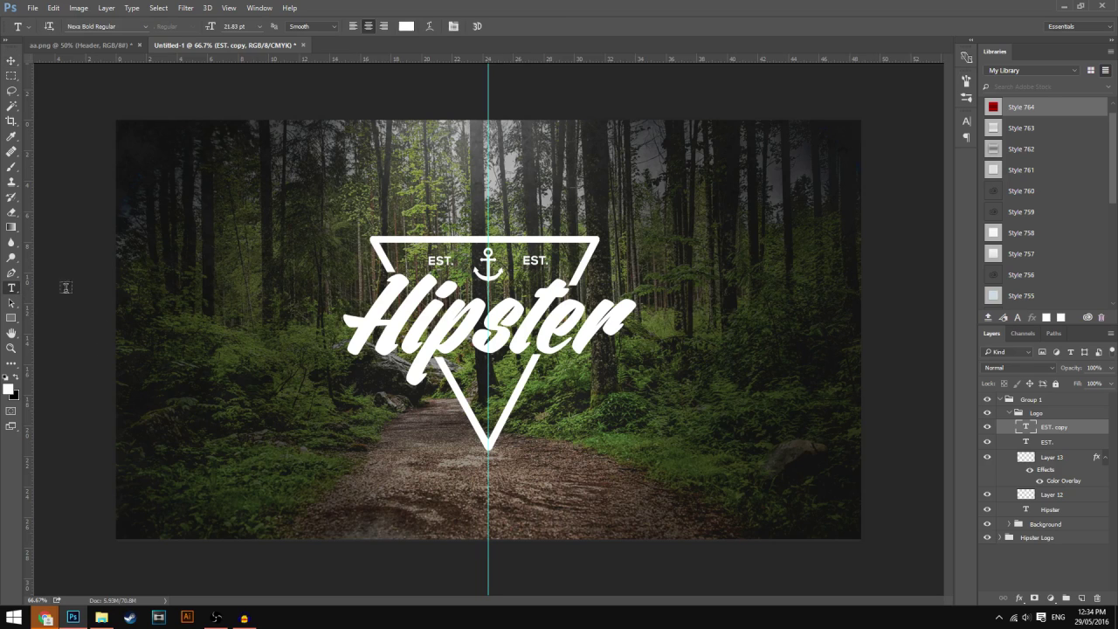
{"action": "double_click", "coordinate": [535, 260]}
{"action": "type", "text": "1987"}
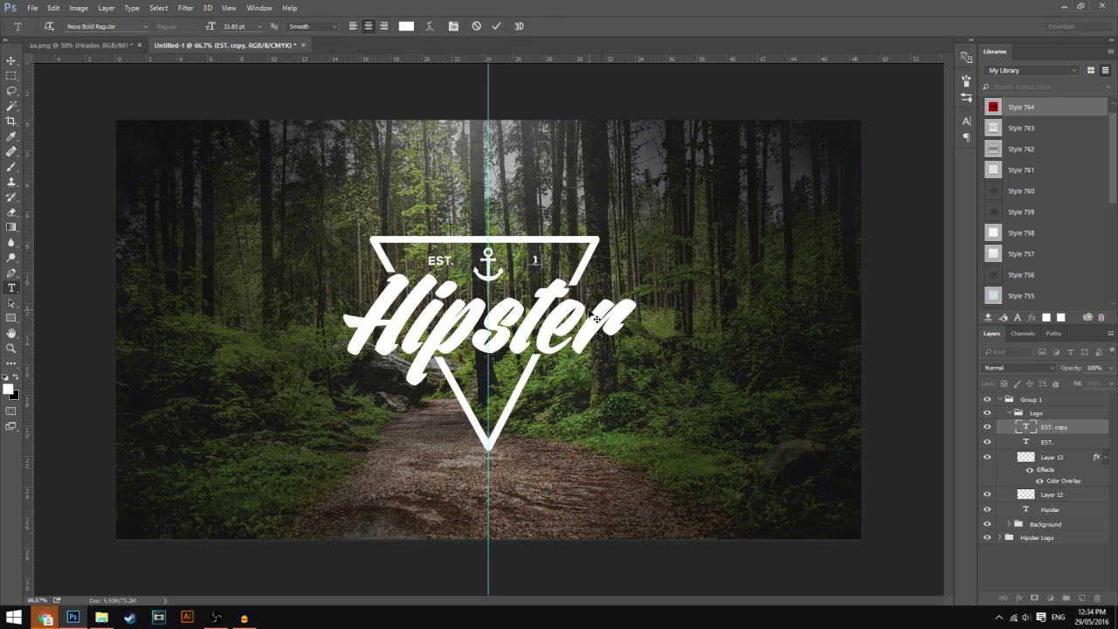
{"action": "left_click", "coordinate": [11, 60]}
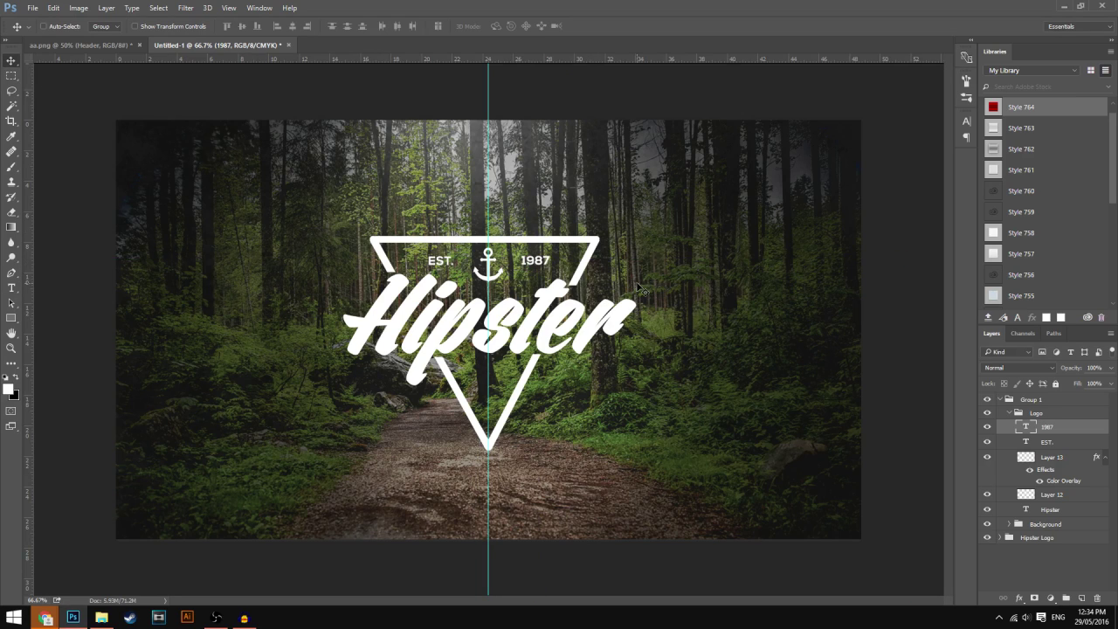
- Select Group 1 and collapse the Logo group inside it
{"action": "key", "text": "ctrl+minus"}
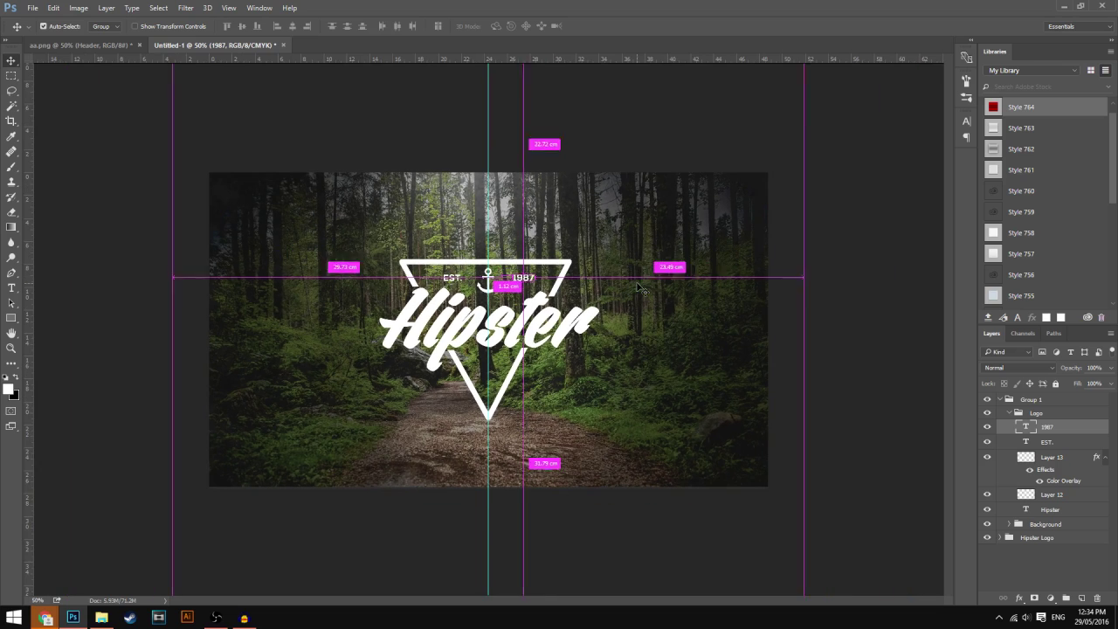
{"action": "left_click", "coordinate": [1000, 400]}
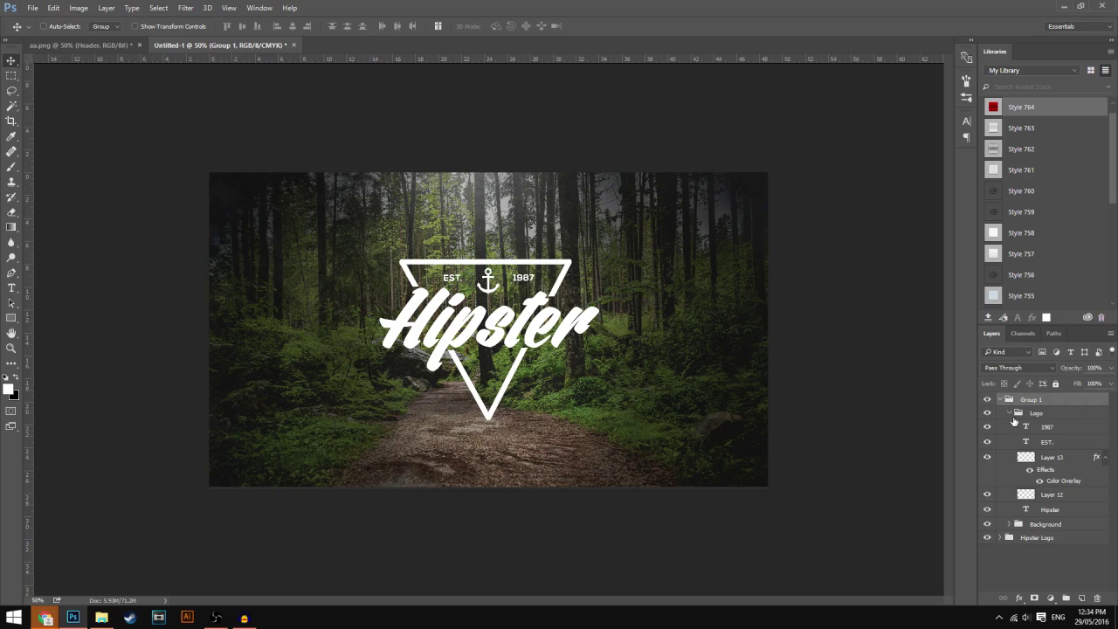
{"action": "left_click", "coordinate": [1010, 413]}
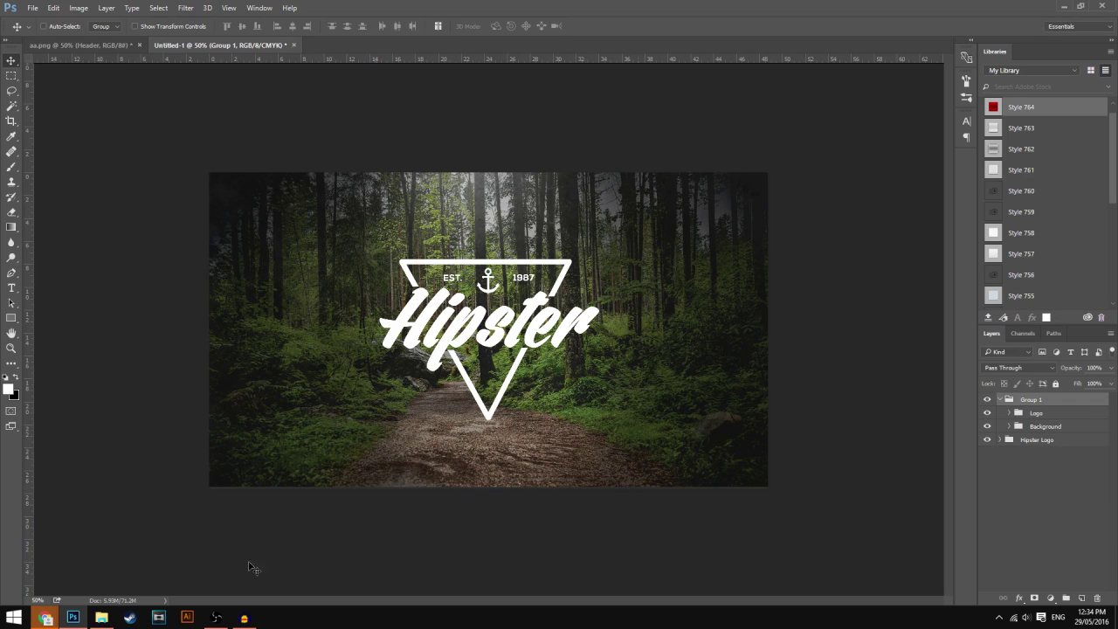
- Browse the Ferox textures folder in File Explorer for a white grunge texture and select Texture (11).jpg
{"action": "left_click", "coordinate": [105, 616]}
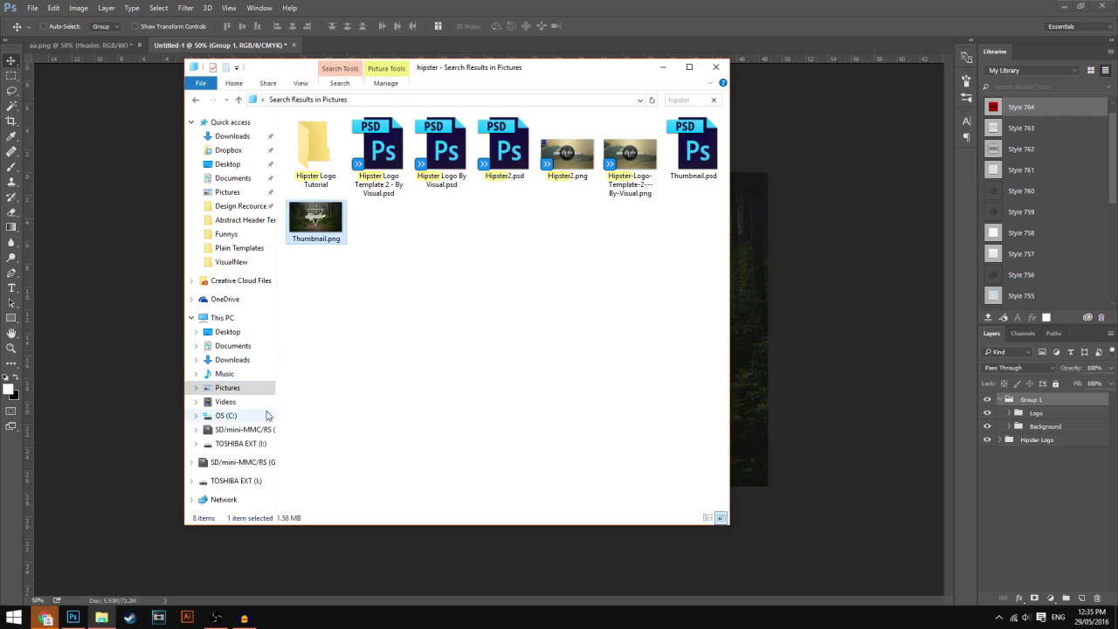
{"action": "left_click", "coordinate": [229, 387]}
{"action": "double_click", "coordinate": [316, 384]}
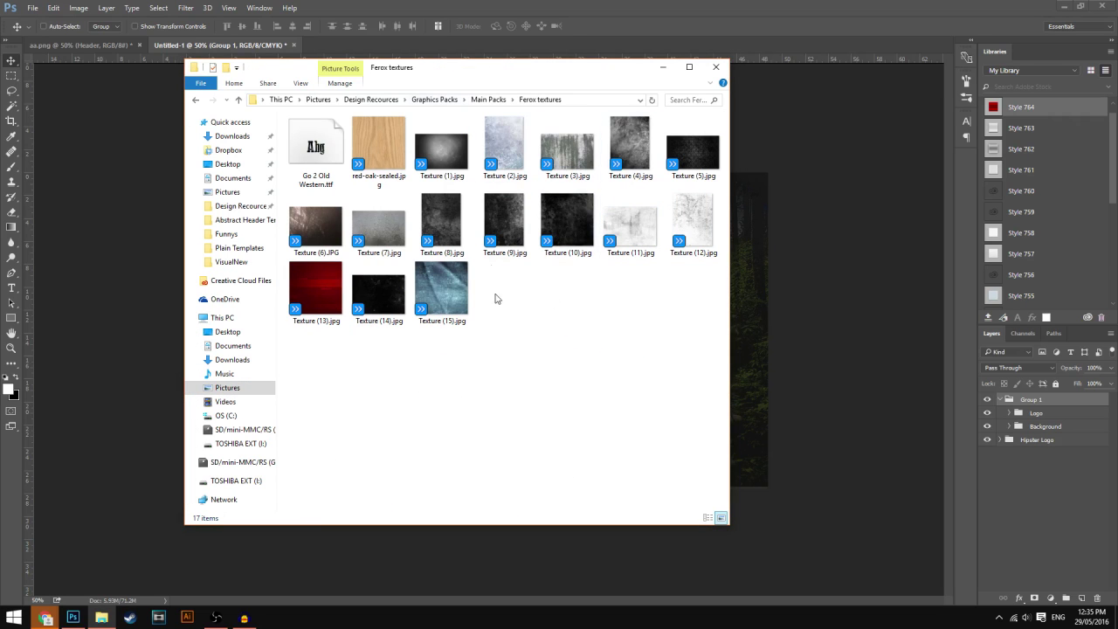
{"action": "left_click", "coordinate": [632, 225]}
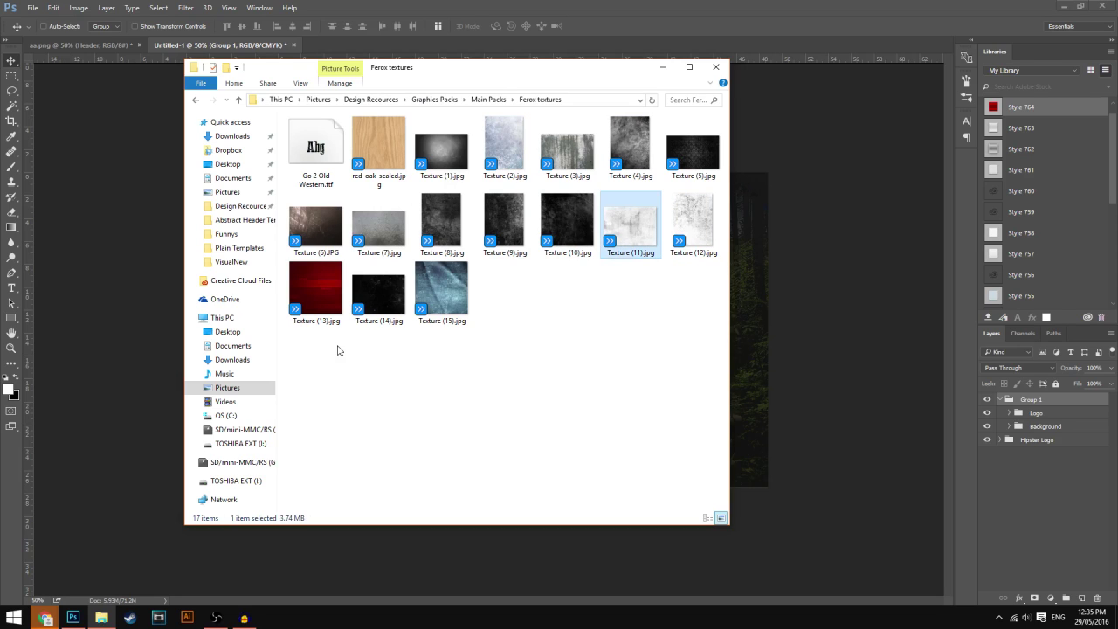
- Switch to Chrome and search Google Images for "white grunge background"
{"action": "mouse_move", "coordinate": [53, 617]}
{"action": "left_click", "coordinate": [209, 566]}
{"action": "triple_click", "coordinate": [147, 51]}
{"action": "type", "text": "white grunge background"}
{"action": "key", "text": "Return"}
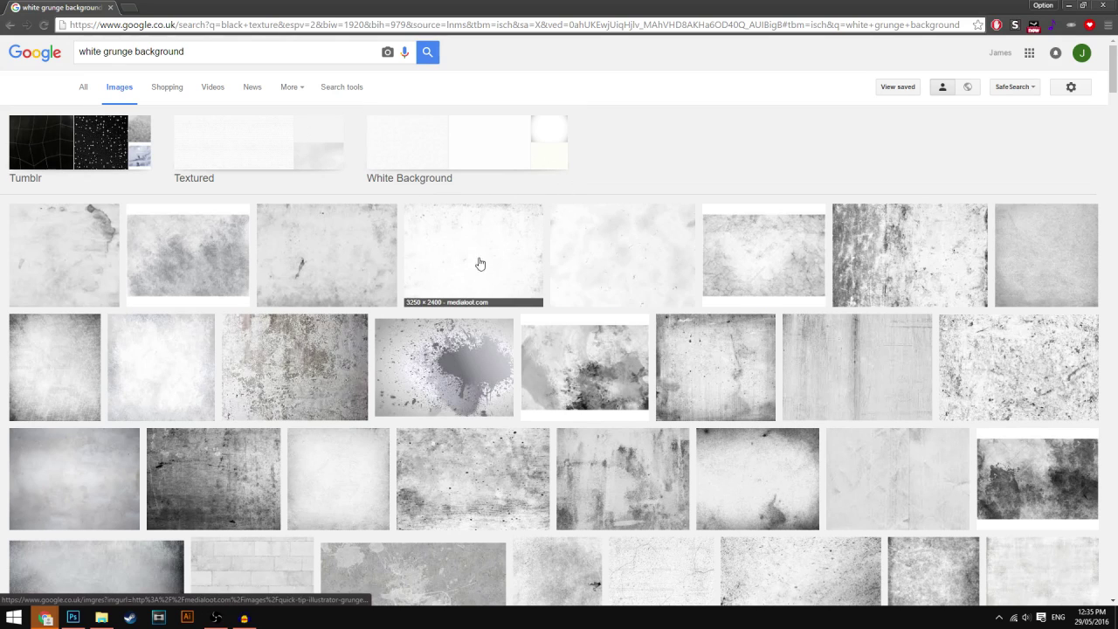
- Copy the White Grunge Texture 1 image by caoticgirl and paste it as a new layer in the Photoshop logo document
{"action": "left_click", "coordinate": [620, 267]}
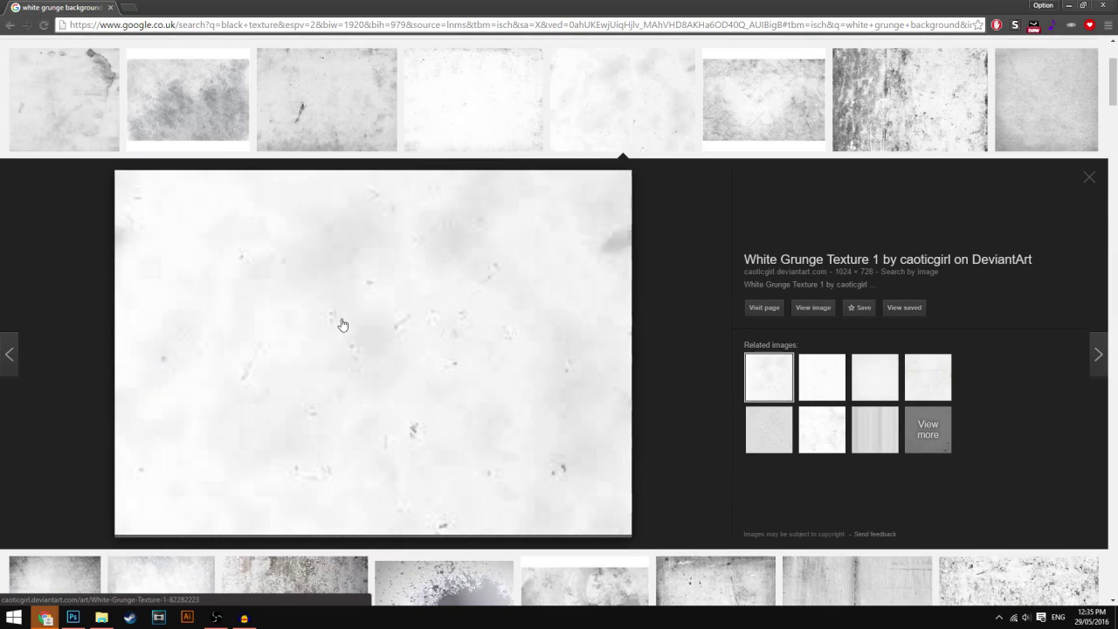
{"action": "right_click", "coordinate": [337, 308]}
{"action": "left_click", "coordinate": [428, 434]}
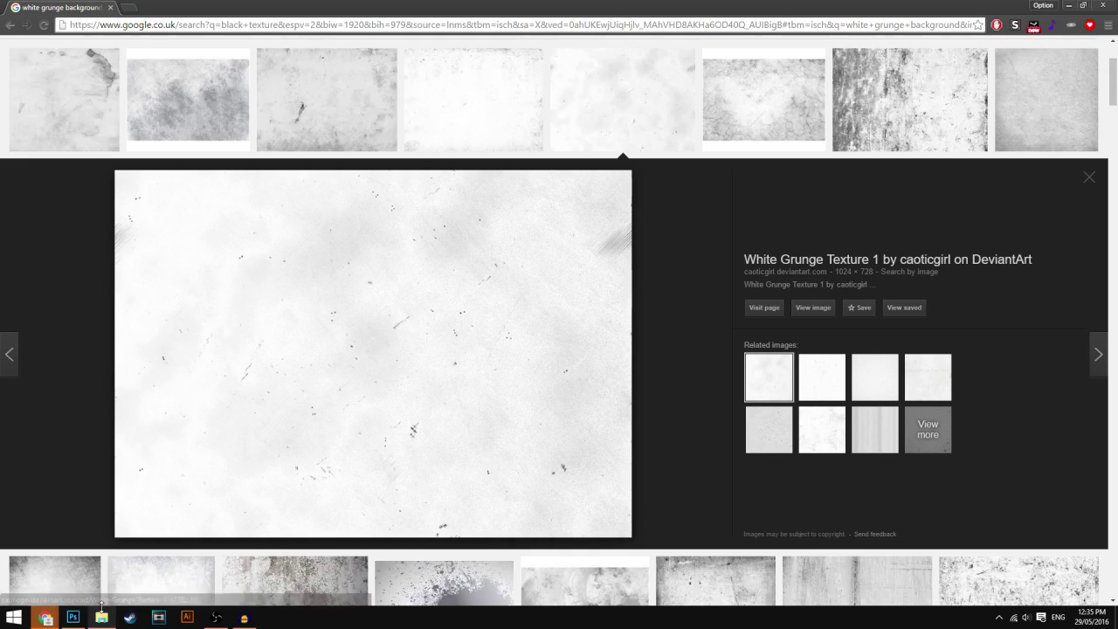
{"action": "left_click", "coordinate": [73, 618]}
{"action": "key", "text": "ctrl+v"}
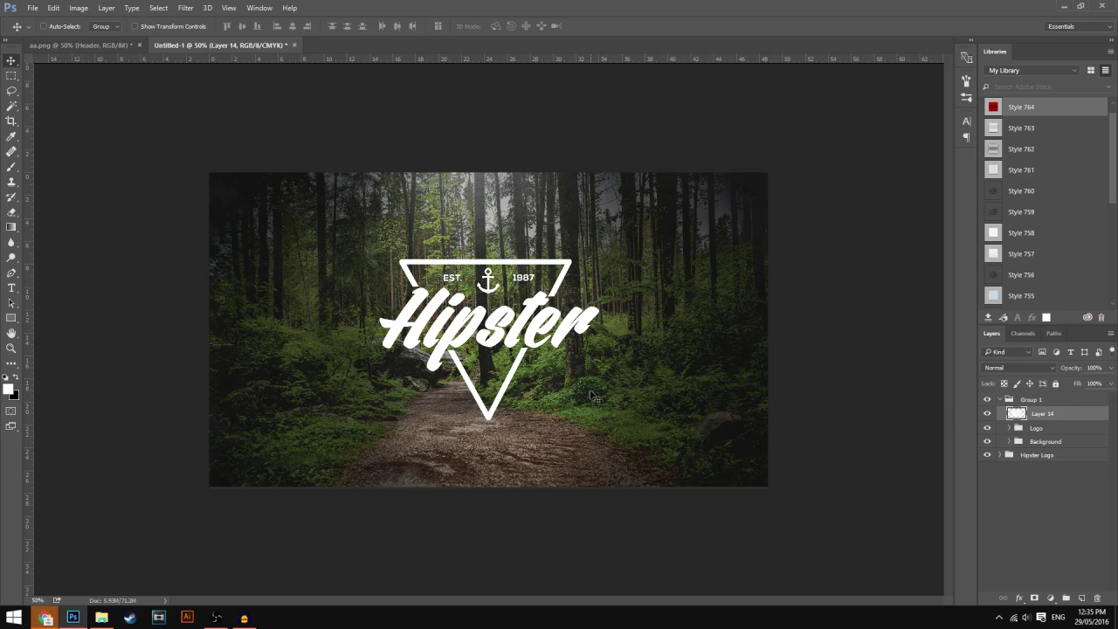
- With the pasted texture layer hidden, merge a duplicate of the Logo group into a single layer and hide the original Logo group
{"action": "left_click", "coordinate": [1035, 428]}
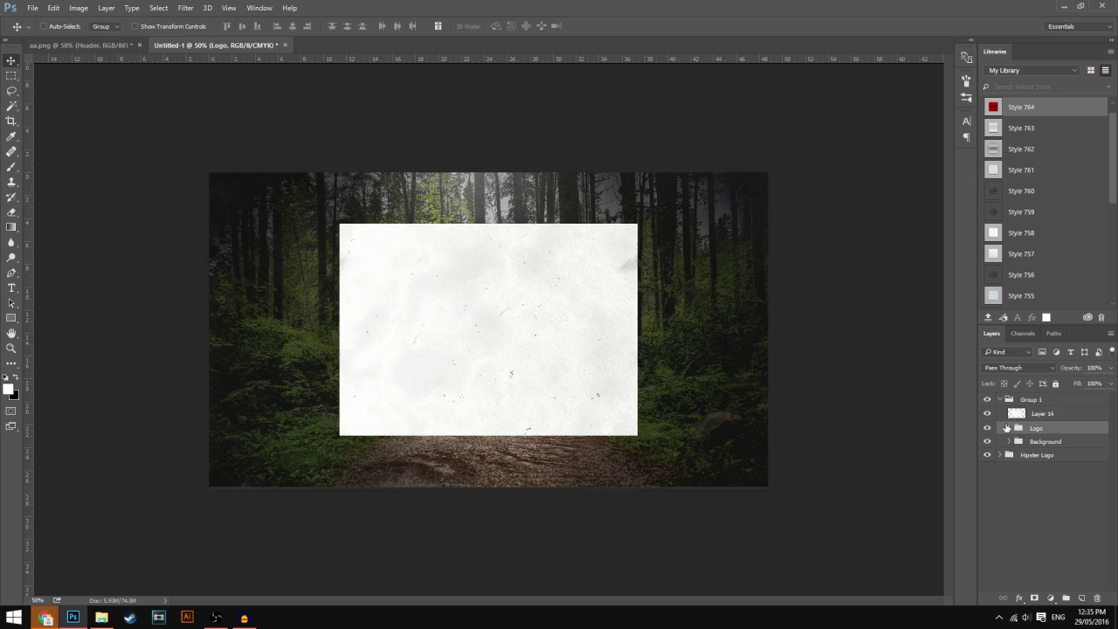
{"action": "left_click", "coordinate": [987, 414]}
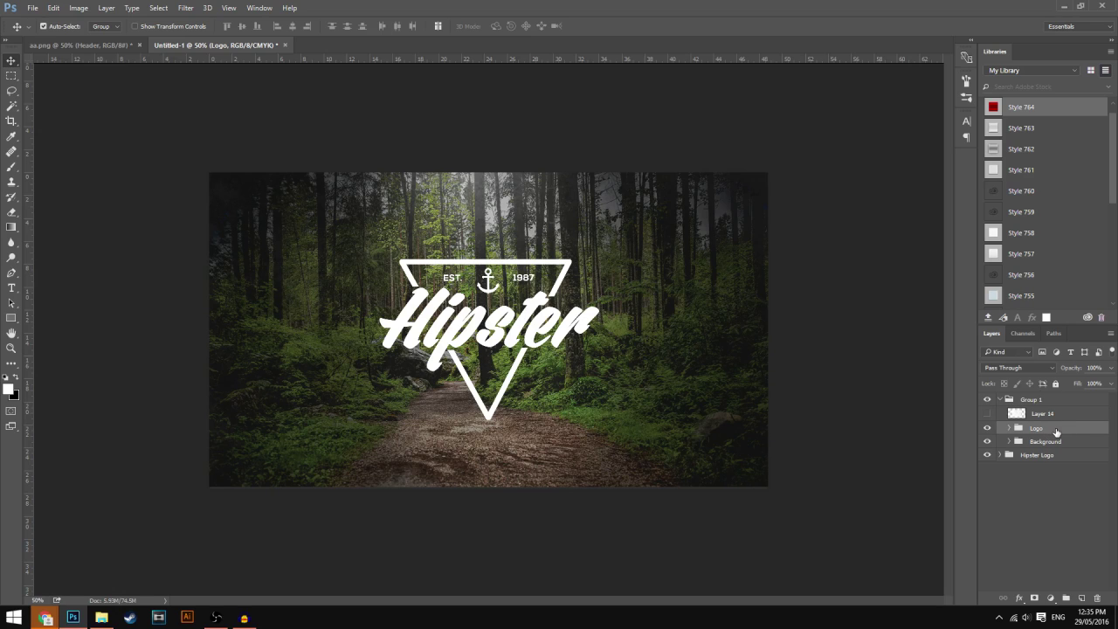
{"action": "key", "text": "ctrl+j"}
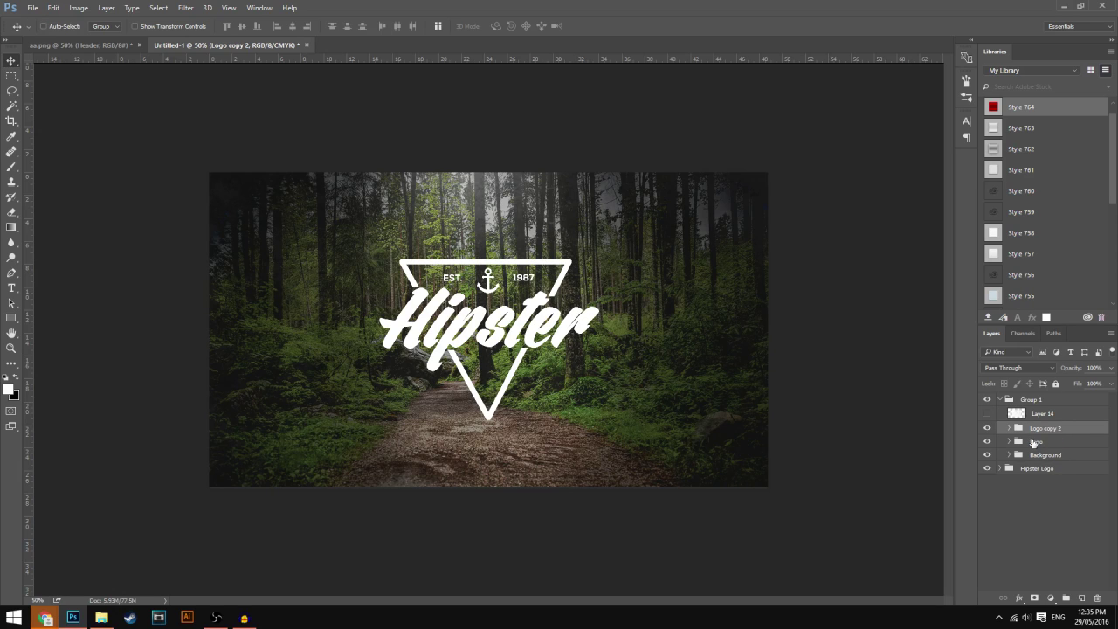
{"action": "key", "text": "ctrl+e"}
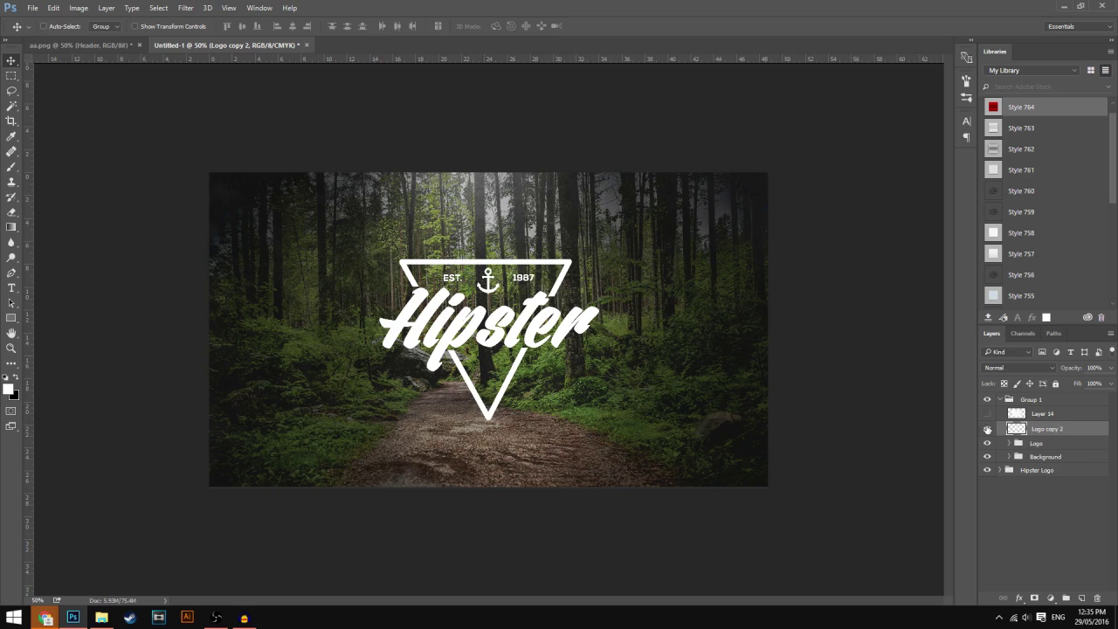
{"action": "left_click", "coordinate": [987, 430]}
{"action": "mouse_move", "coordinate": [543, 327]}
{"action": "left_mouse_down"}
{"action": "mouse_move", "coordinate": [564, 310]}
{"action": "mouse_move", "coordinate": [545, 339]}
{"action": "left_mouse_up"}
- Show the white grunge texture layer, clip it to the merged logo layer with a clipping mask, and compare the logo with and without it
{"action": "left_click", "coordinate": [1046, 414]}
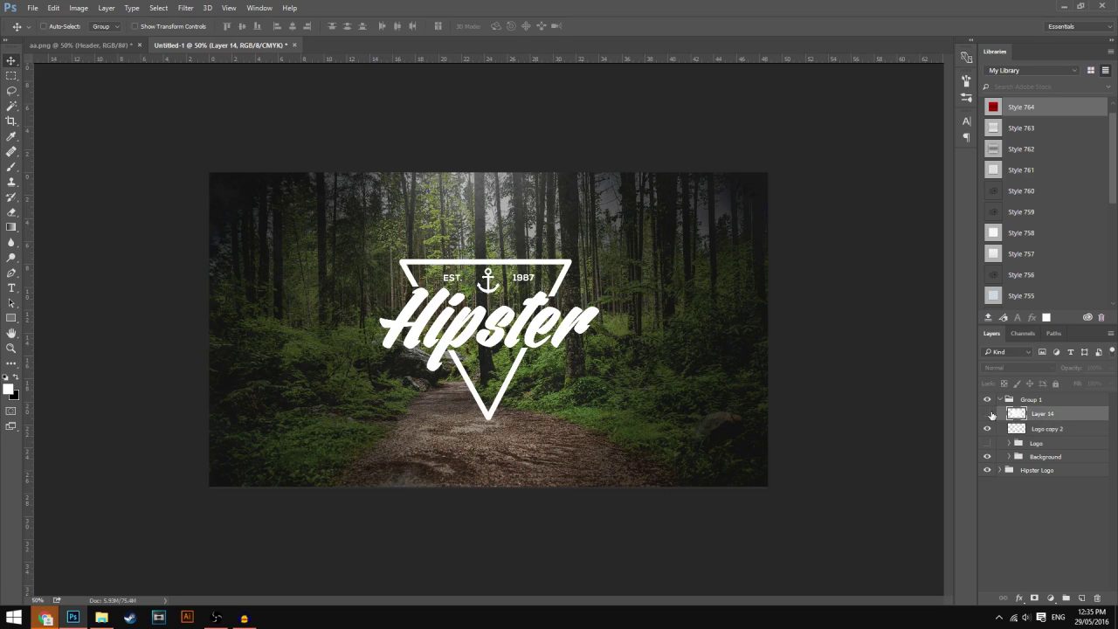
{"action": "left_click", "coordinate": [988, 414]}
{"action": "right_click", "coordinate": [1058, 417]}
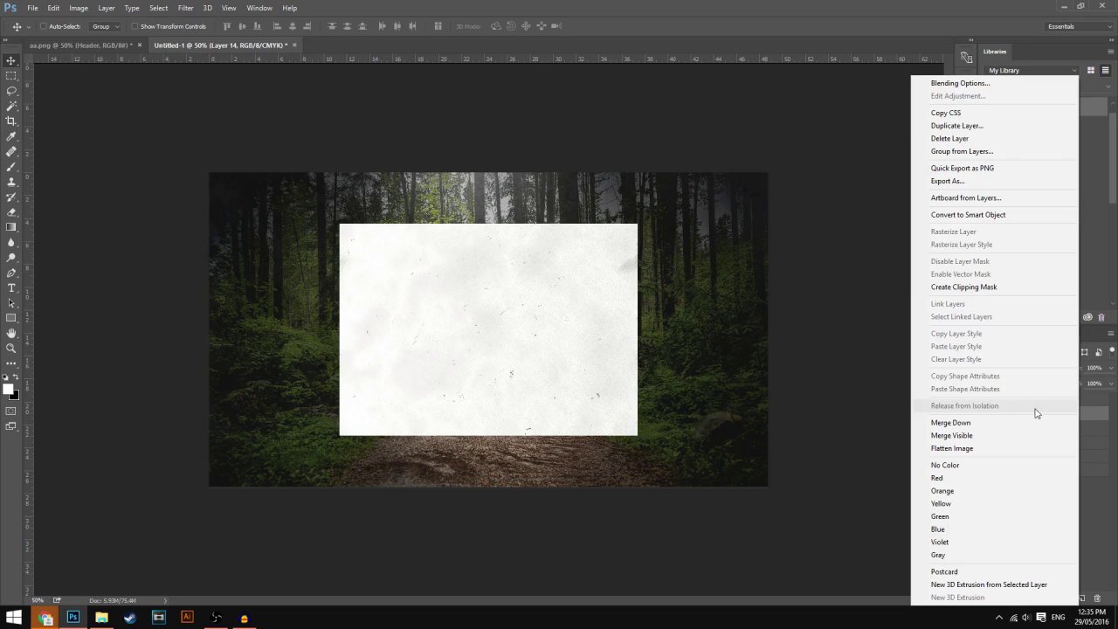
{"action": "left_click", "coordinate": [975, 292]}
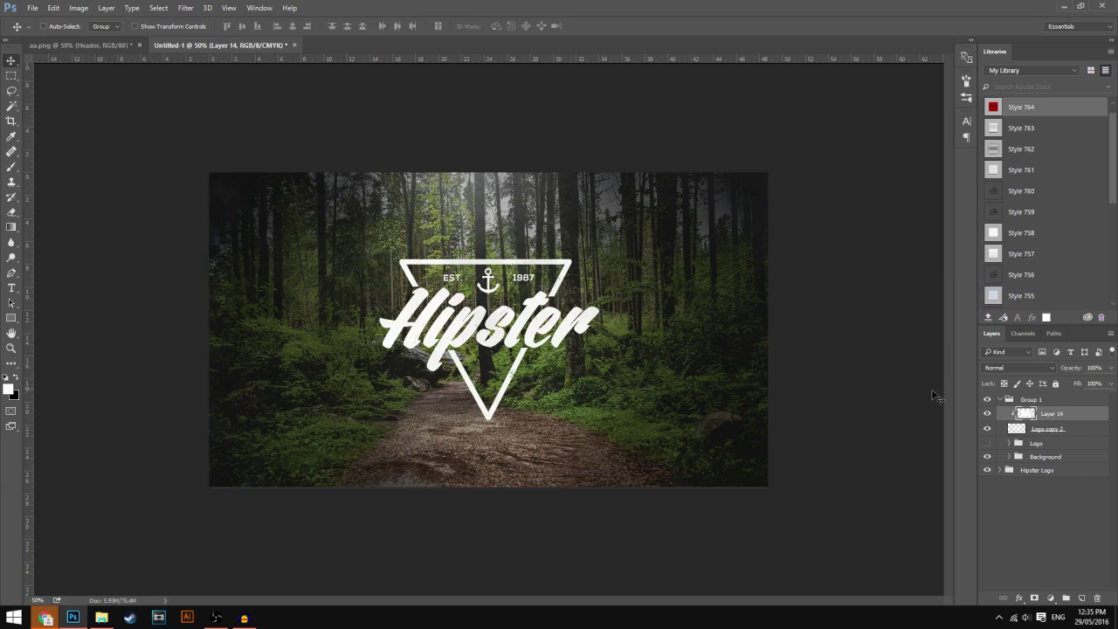
{"action": "left_click", "coordinate": [986, 414]}
{"action": "left_click", "coordinate": [987, 414]}
{"action": "key", "text": "ctrl+minus"}
{"action": "key", "text": "ctrl+plus"}
{"action": "key", "text": "ctrl+plus"}
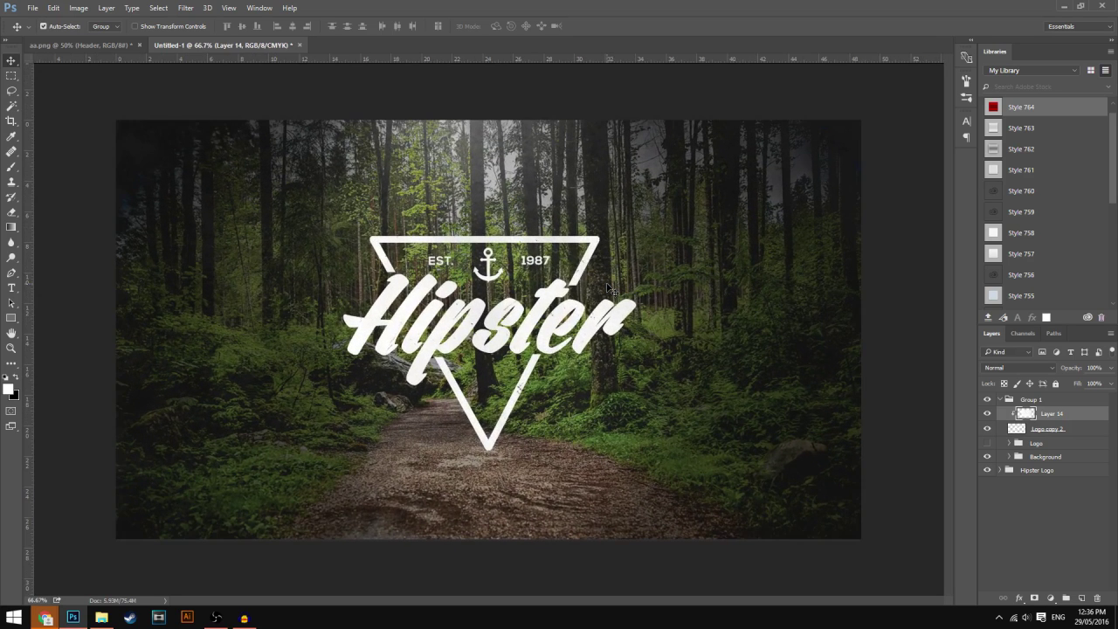
{"action": "left_click", "coordinate": [1000, 399]}
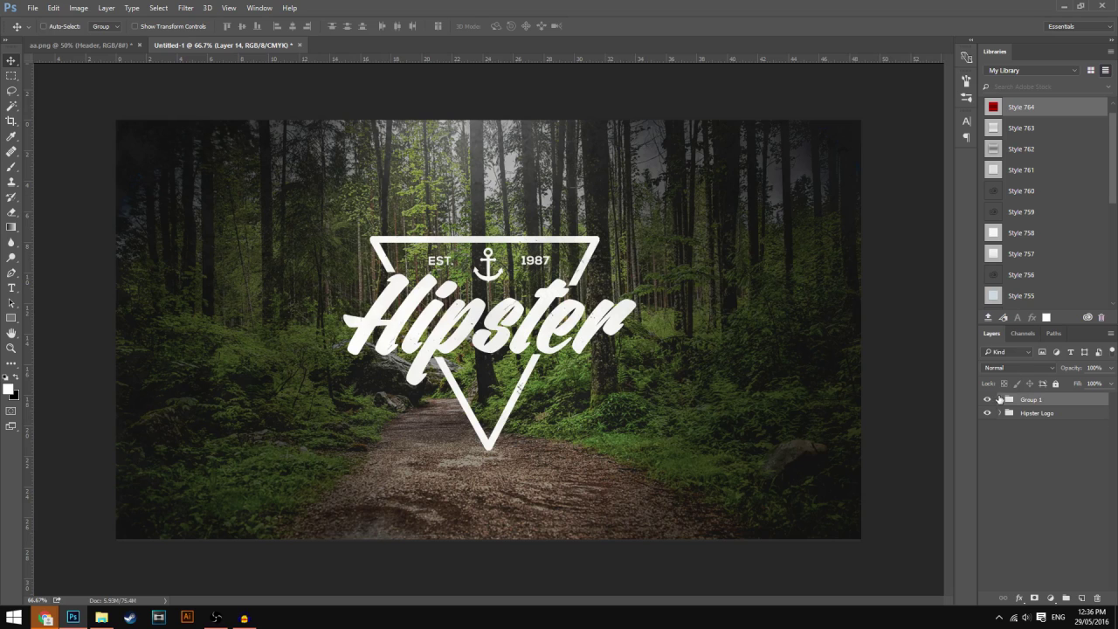
{"action": "left_click", "coordinate": [32, 9]}
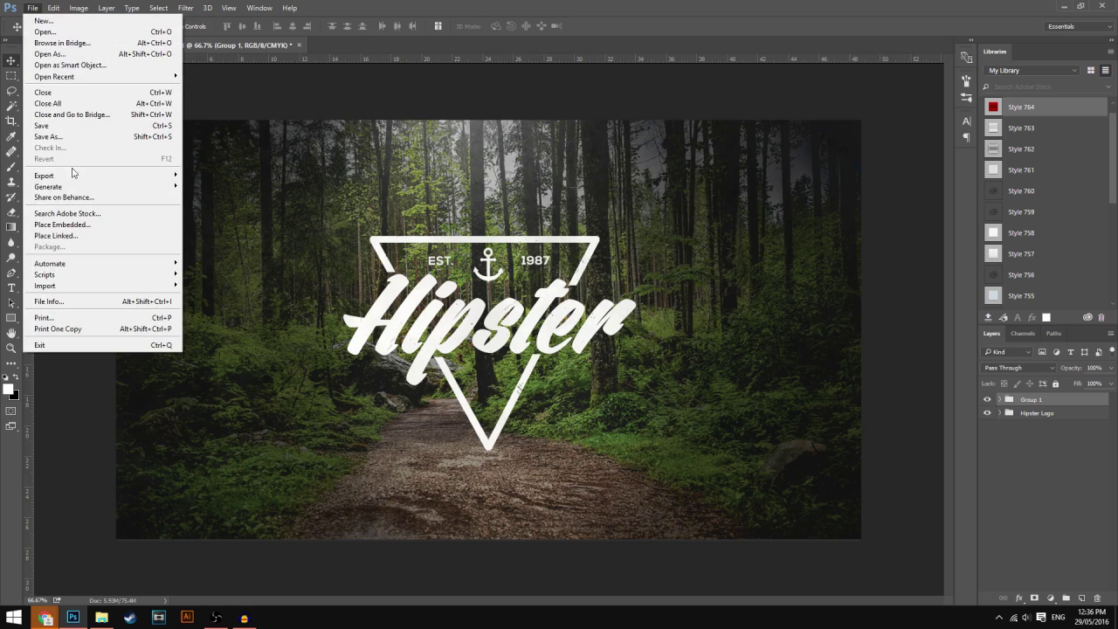
{"action": "left_click", "coordinate": [675, 234]}
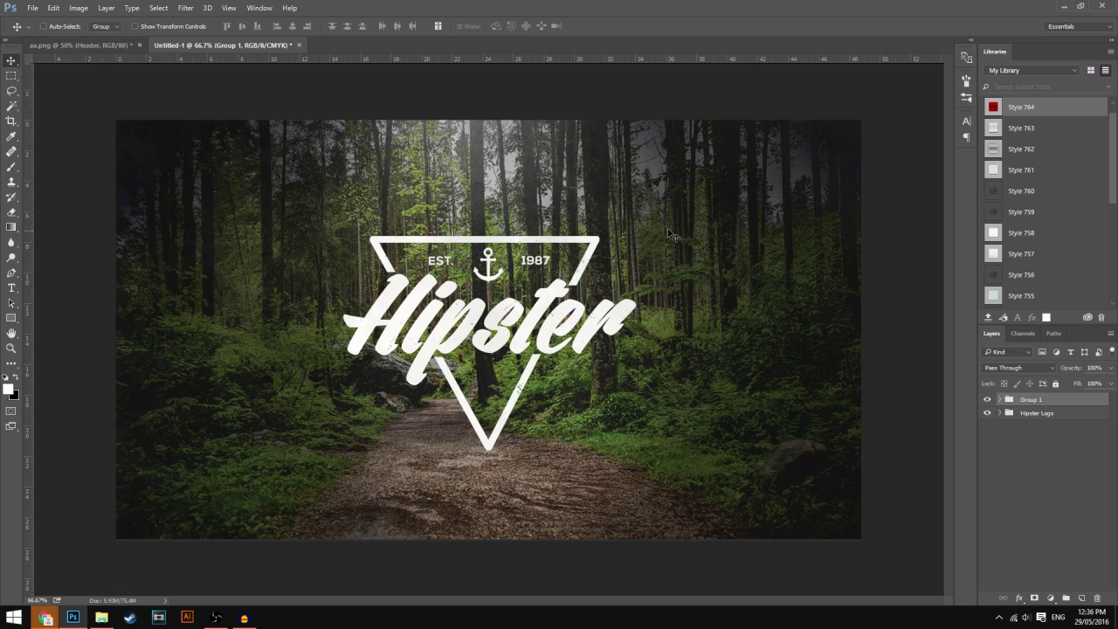
- Hide the Hipster Logo group, preview the textured logo without its background, and collapse Group 1 with the forest background shown
{"action": "left_click", "coordinate": [999, 400]}
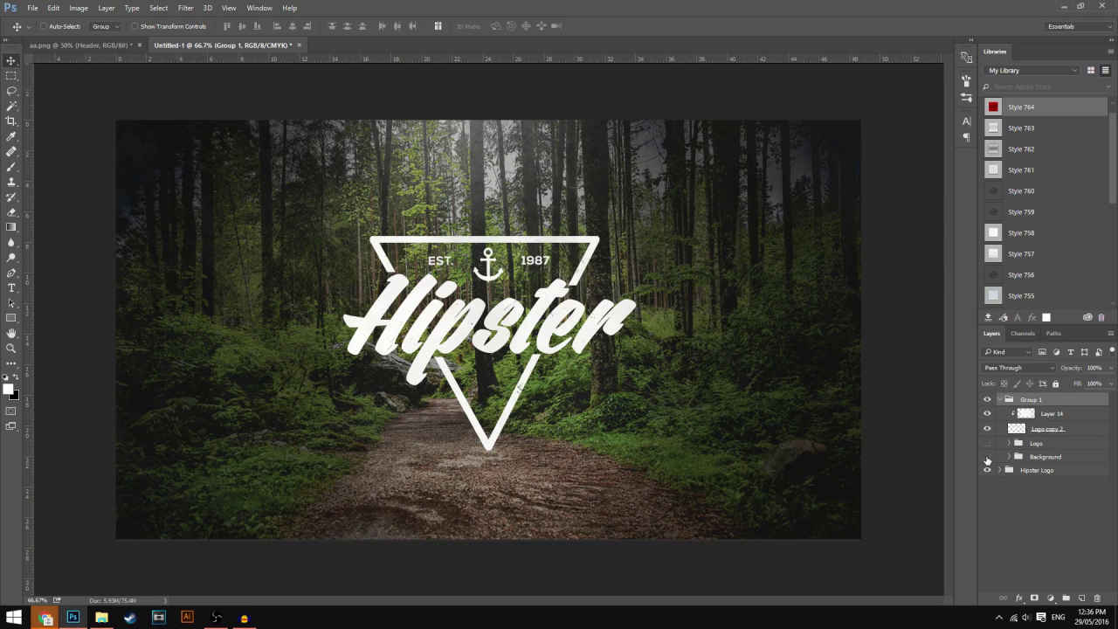
{"action": "left_click", "coordinate": [987, 469]}
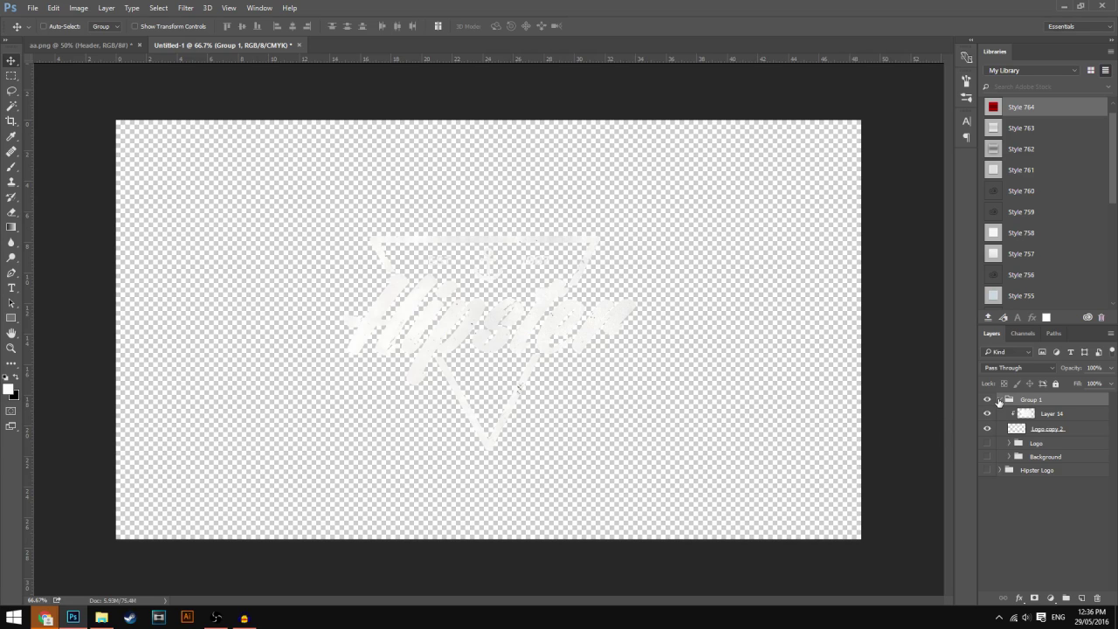
{"action": "left_click", "coordinate": [1000, 400]}
{"action": "left_click", "coordinate": [987, 400]}
{"action": "left_click", "coordinate": [987, 400]}
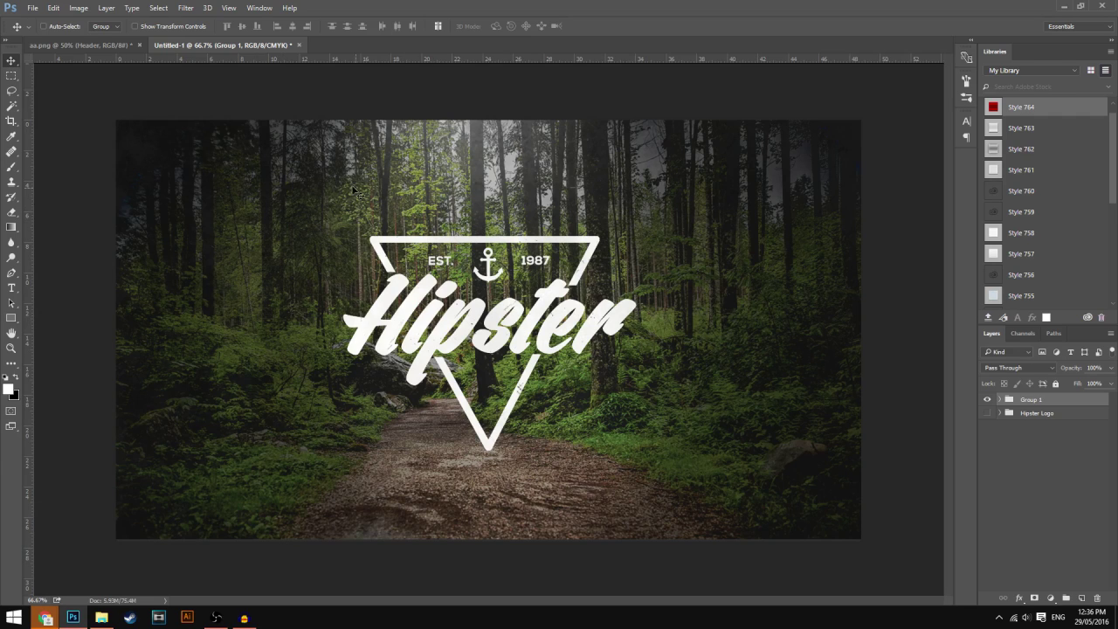
{"action": "left_click", "coordinate": [88, 45]}
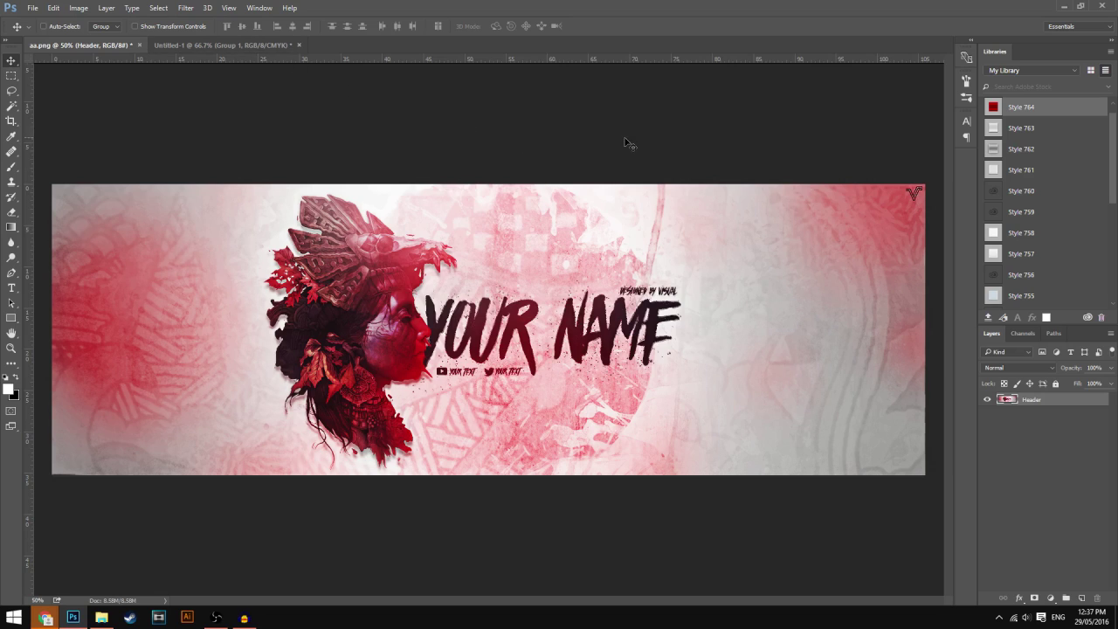
{"action": "left_click", "coordinate": [251, 46]}
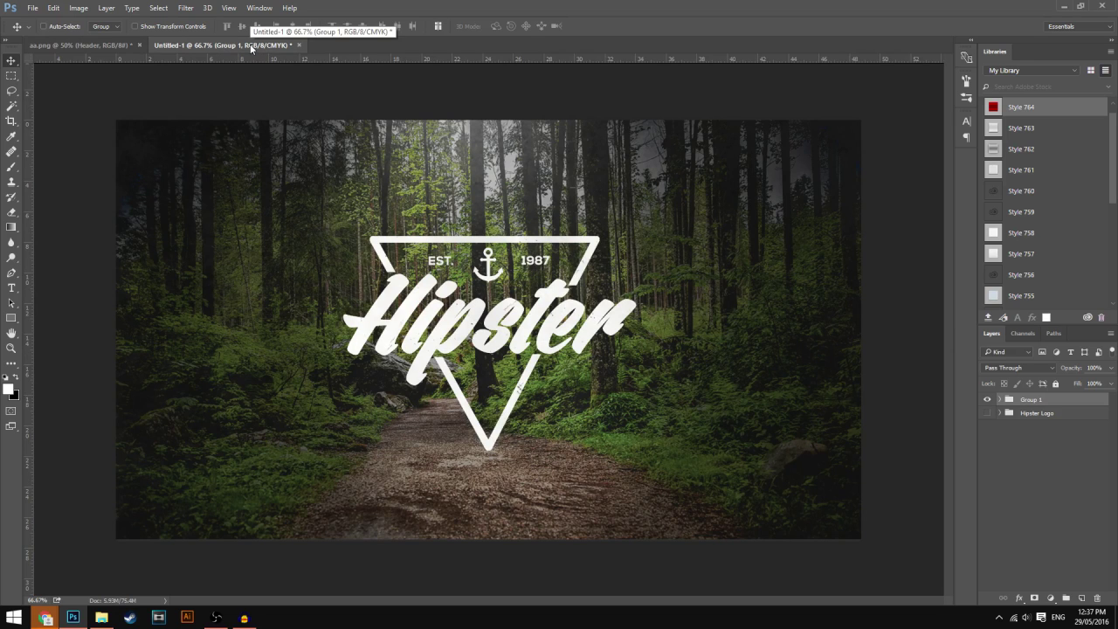